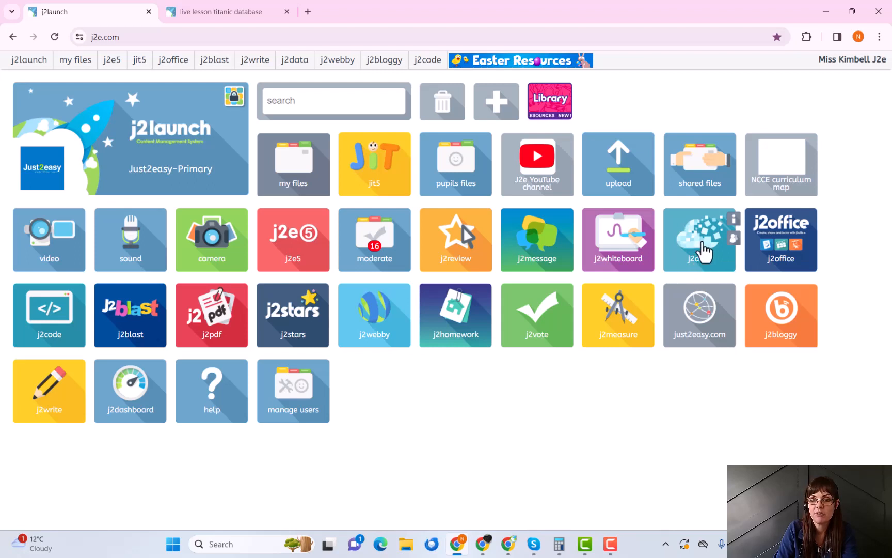
- Open the Titanic Passenger List database from the shared j2data examples
click(705, 253)
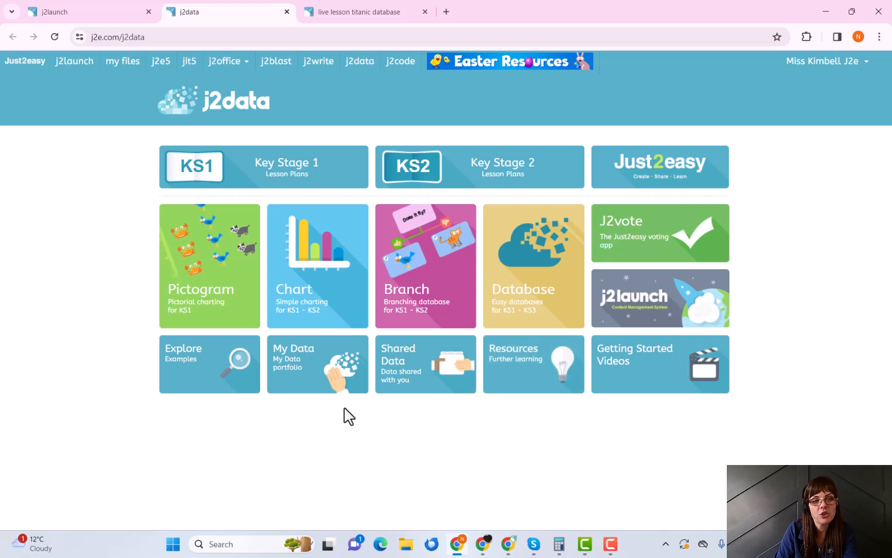
click(191, 377)
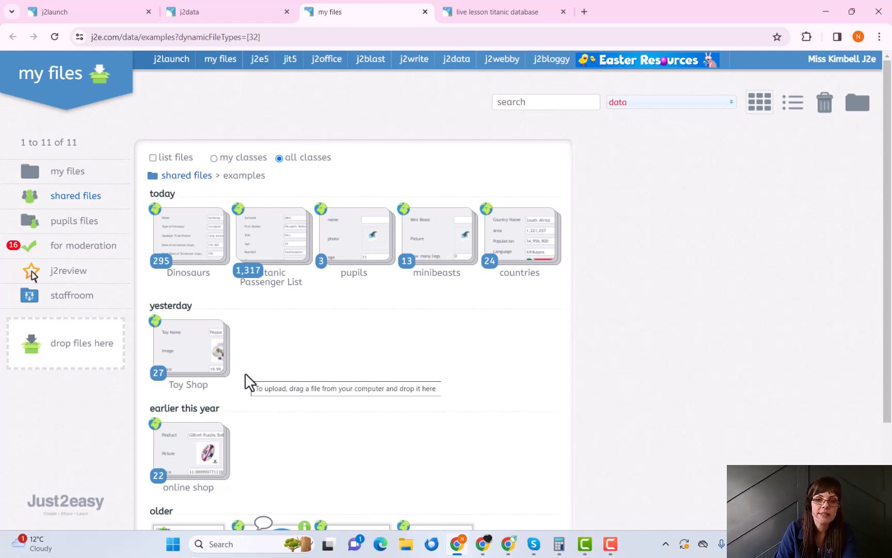
scroll(581, 345, down, 2)
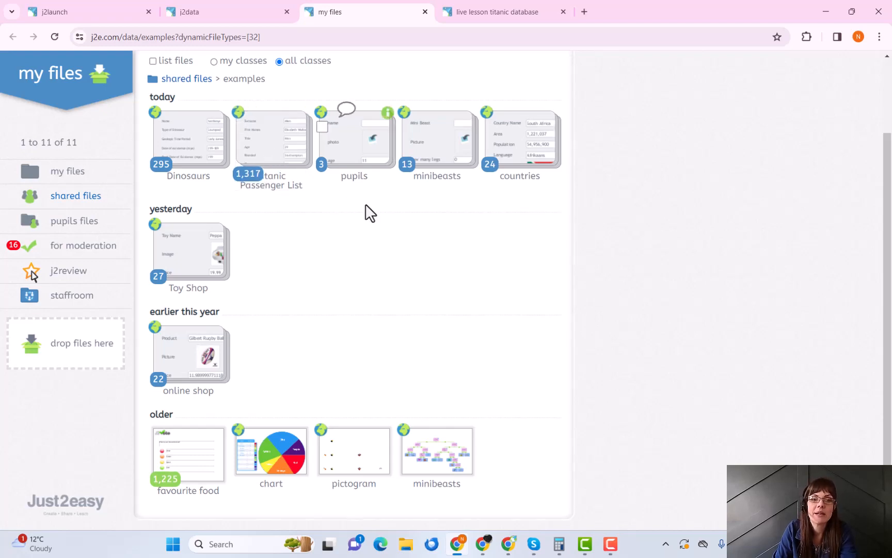
click(269, 149)
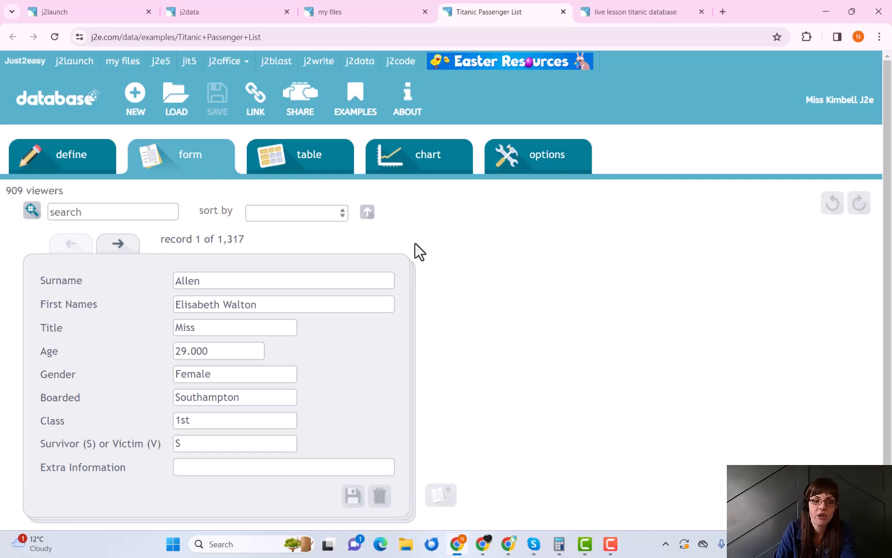
- Switch to the live lesson presentation and advance it to the "Meeting criteria searches" slide
click(625, 11)
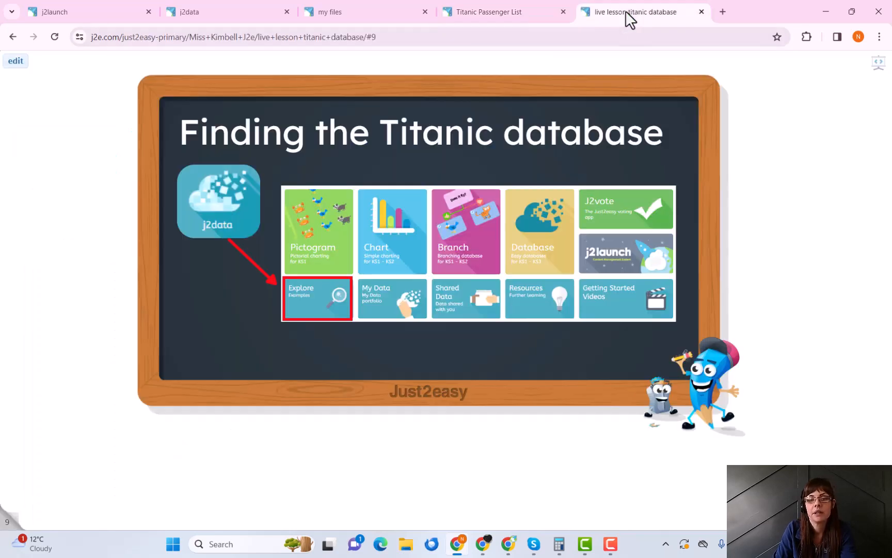
click(880, 517)
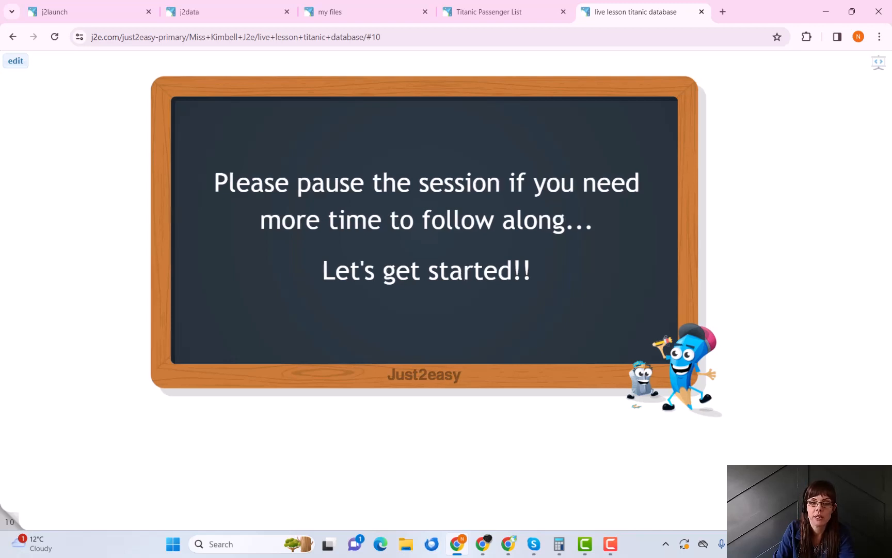
click(666, 436)
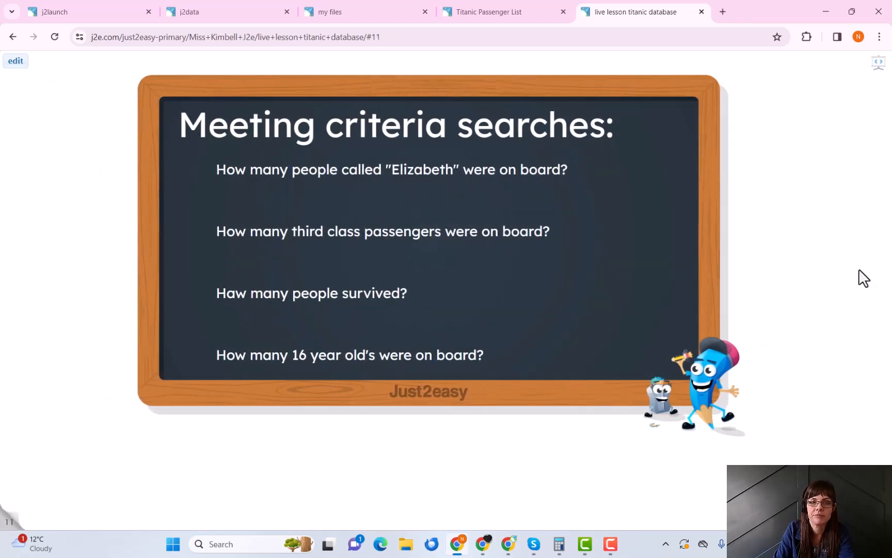
- Return to the Titanic Passenger List and page forward through the form records from record 1 to record 12
click(518, 11)
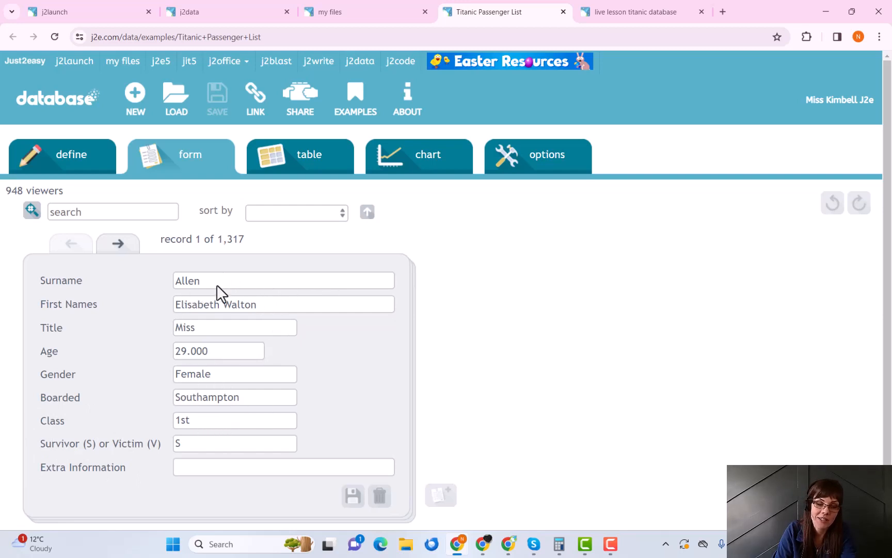
scroll(279, 318, down, 1)
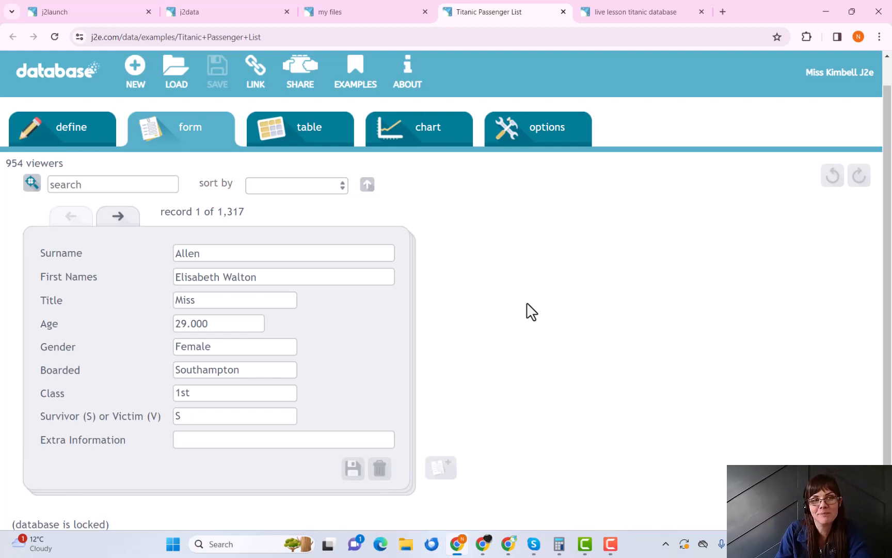
click(117, 218)
click(118, 219)
click(118, 220)
click(118, 218)
click(117, 218)
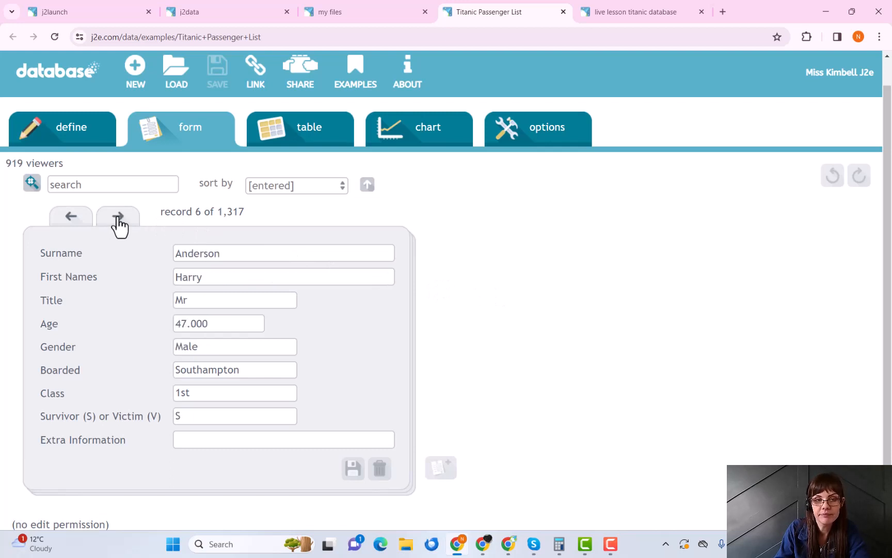
click(122, 230)
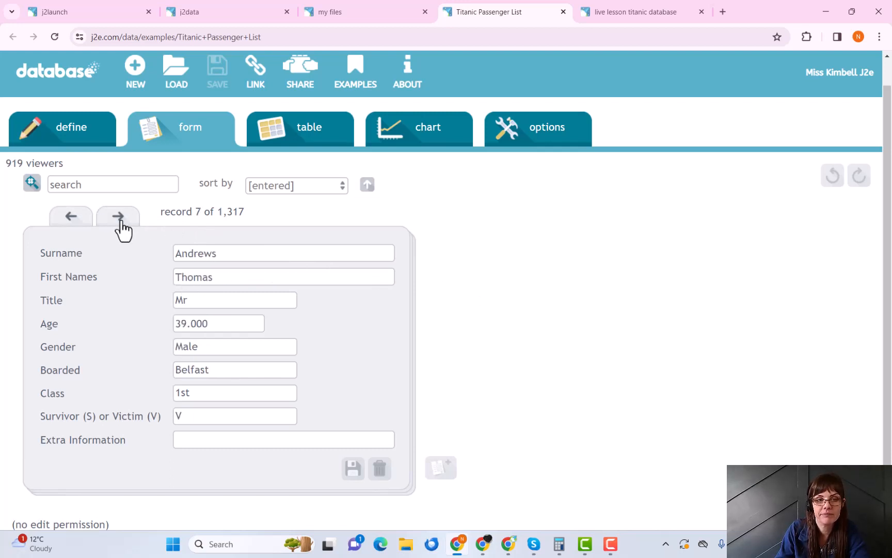
click(119, 219)
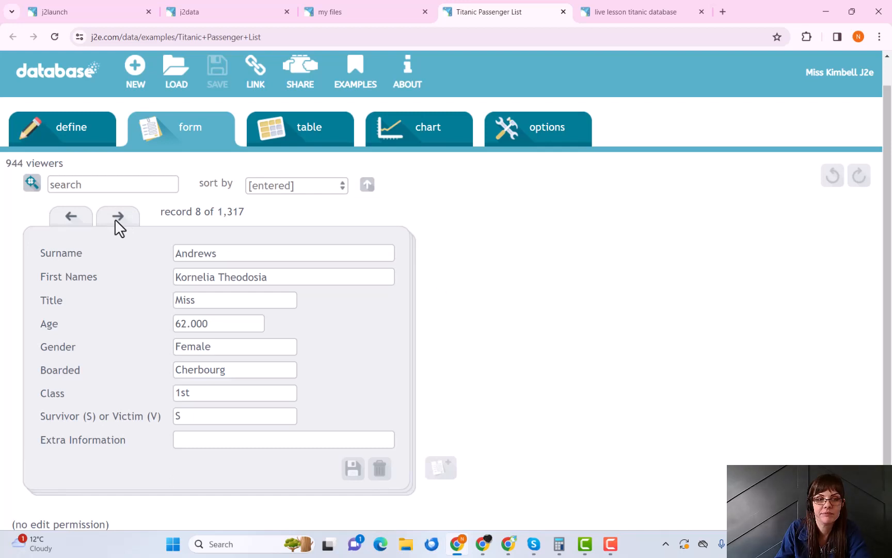
click(115, 223)
click(116, 223)
click(116, 223)
click(117, 223)
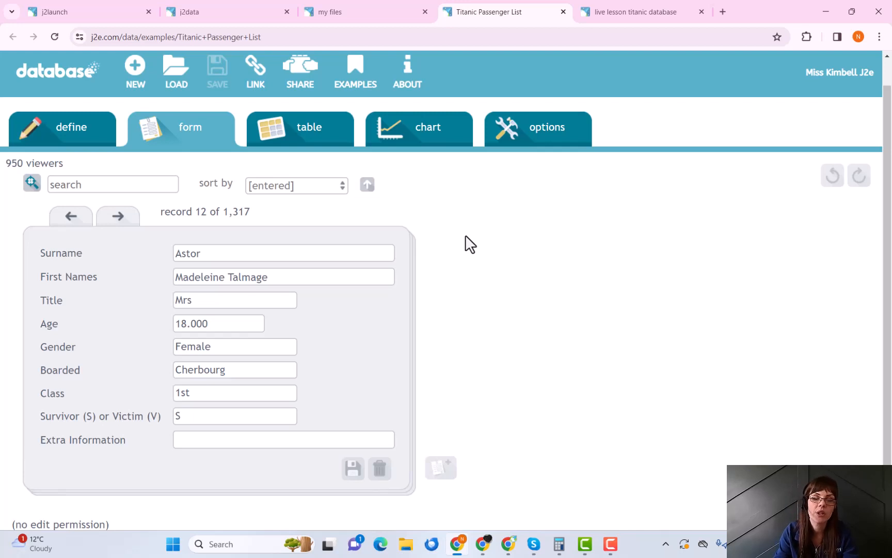
- Search the passenger records for a male first name and page through the matching forms to the last and back to record 4
click(85, 187)
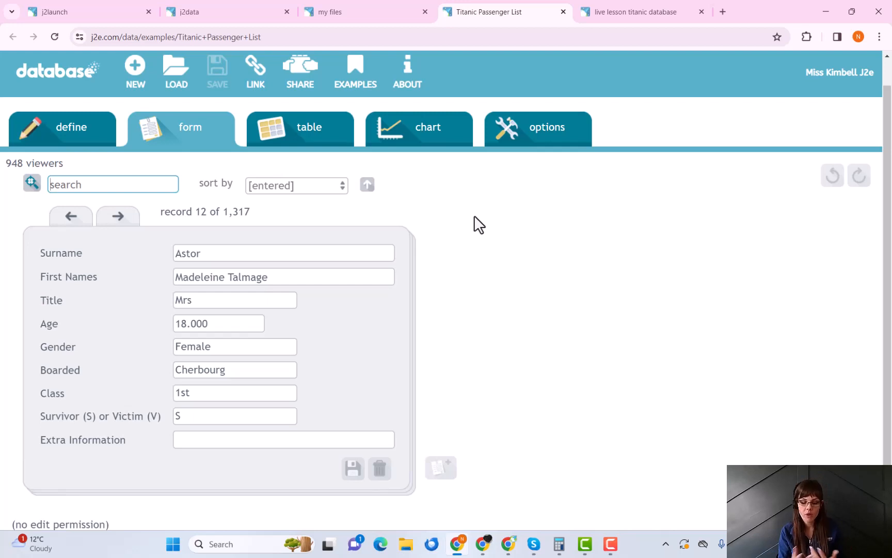
text(harry)
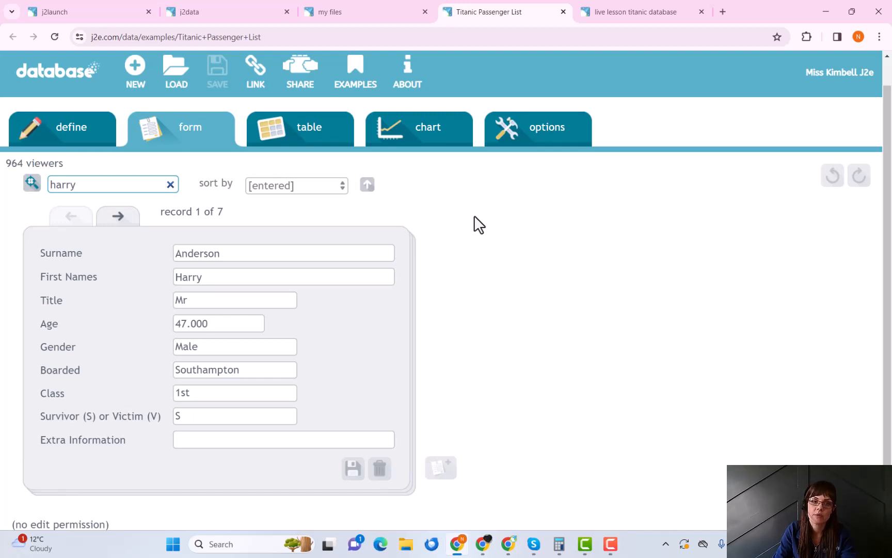
click(109, 219)
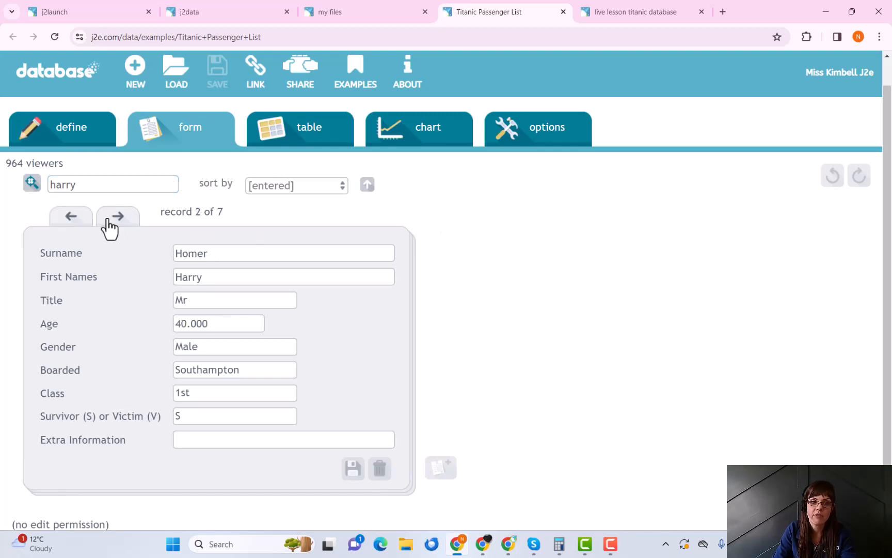
click(108, 219)
click(108, 219)
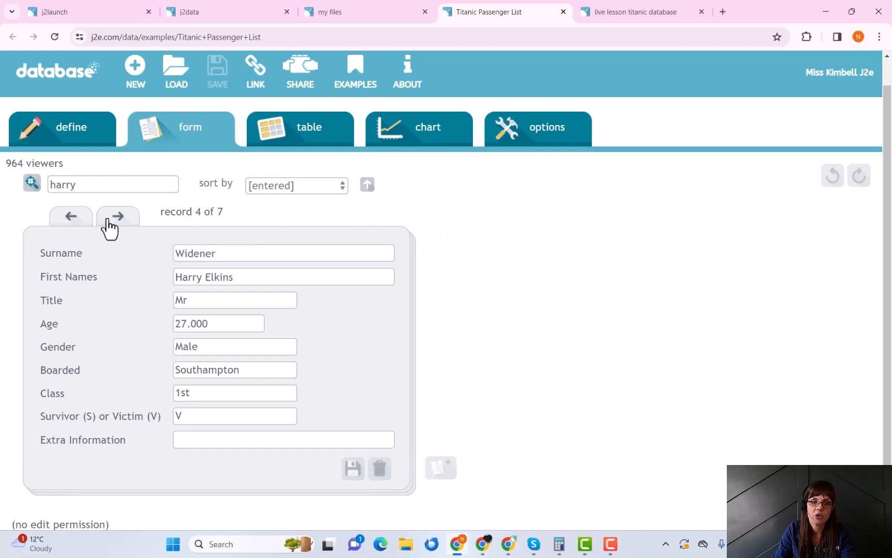
click(110, 219)
click(109, 219)
click(110, 219)
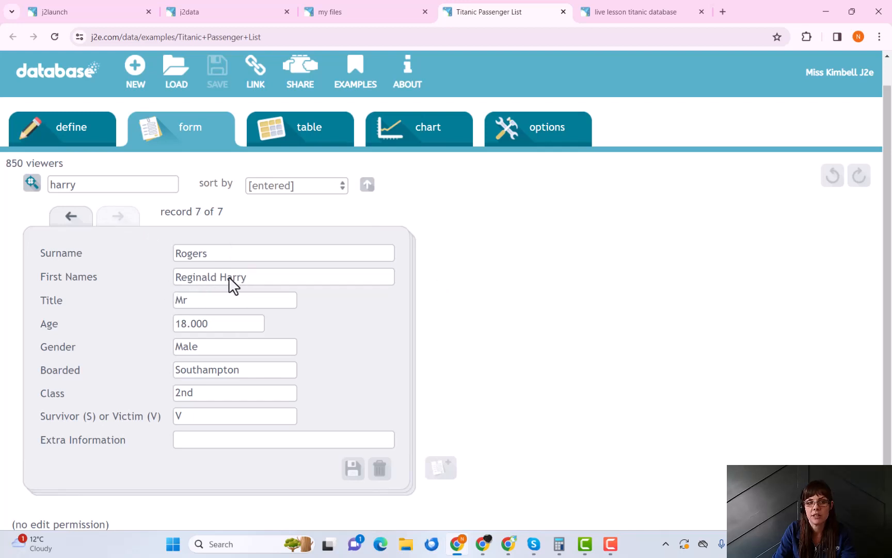
click(75, 218)
click(75, 219)
click(75, 219)
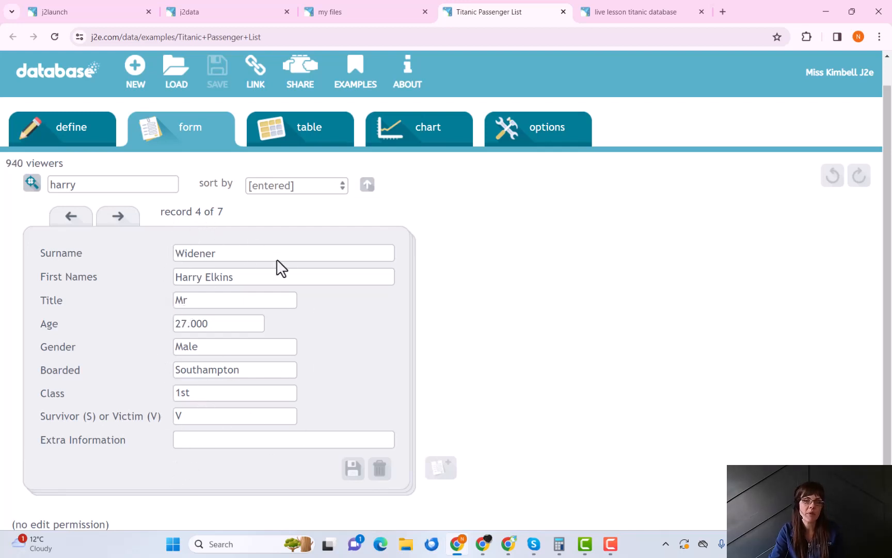
- Show the matching passengers in table view, sorting them by Boarded and finally by Age in ascending order
click(309, 143)
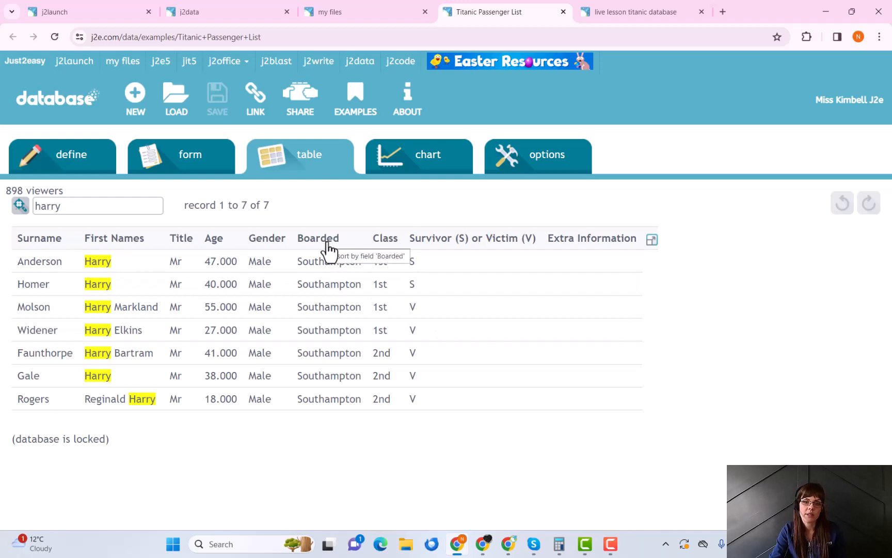
click(328, 250)
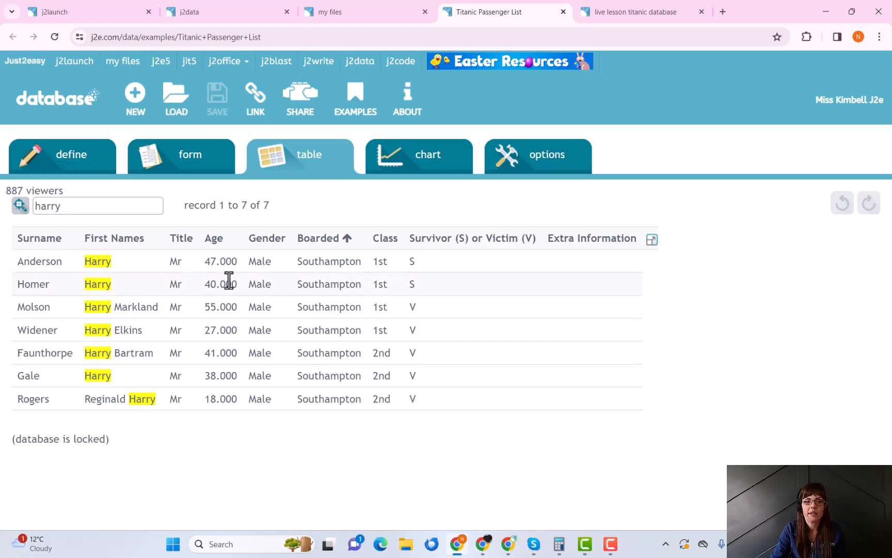
click(213, 241)
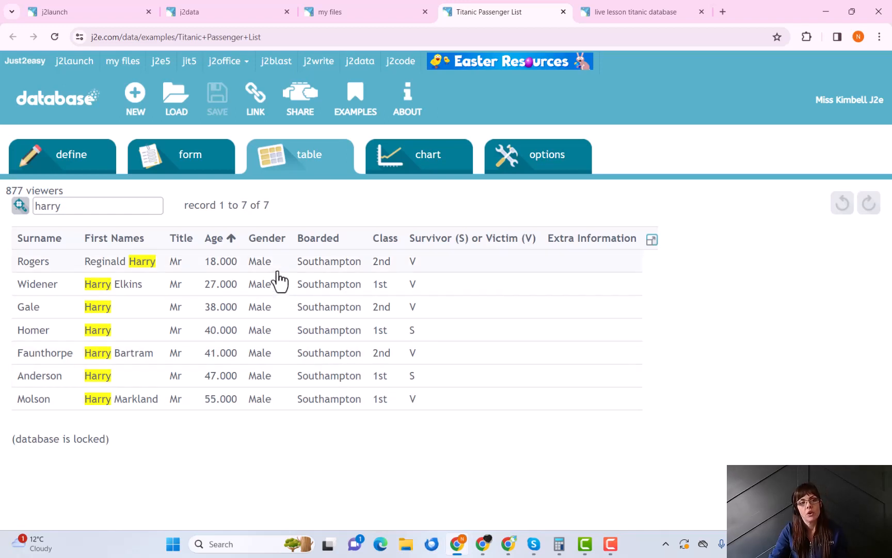
- Review the "Meeting criteria searches" questions on the lesson slide, comparing them with the passenger table
click(629, 12)
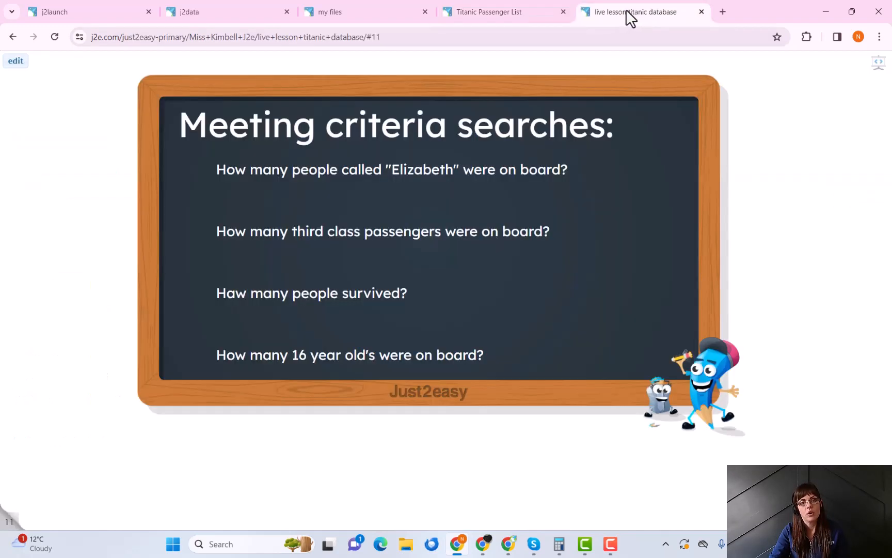
click(488, 10)
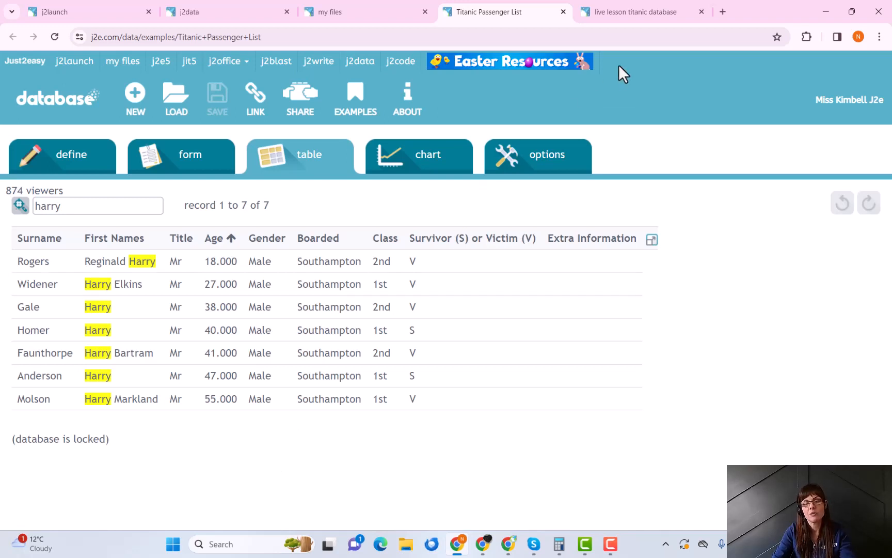
click(639, 16)
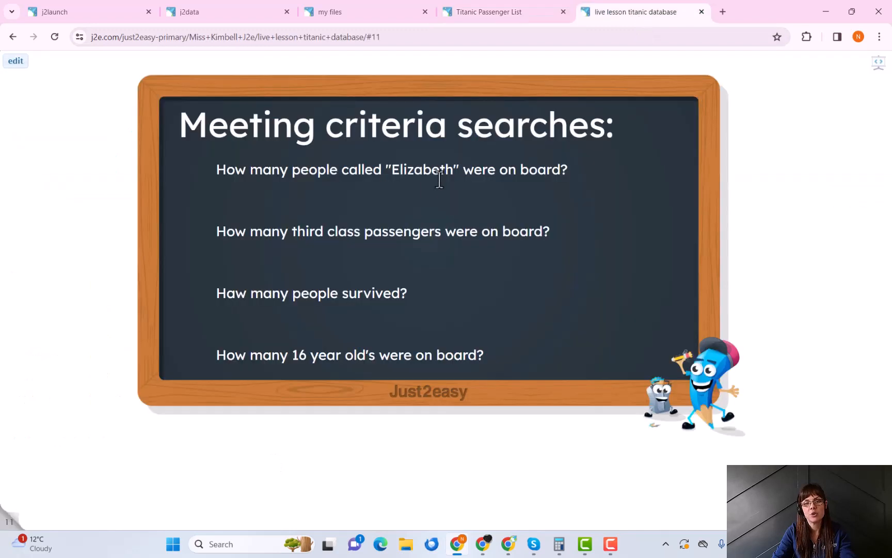
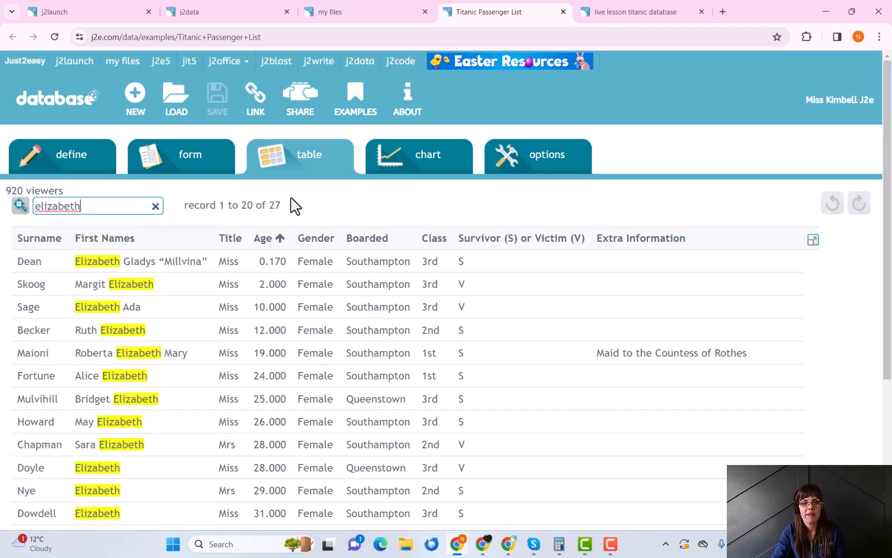
- Capitalise the female first name in the table search using the spelling suggestion and look through all the matching passengers
right_click(72, 207)
click(93, 219)
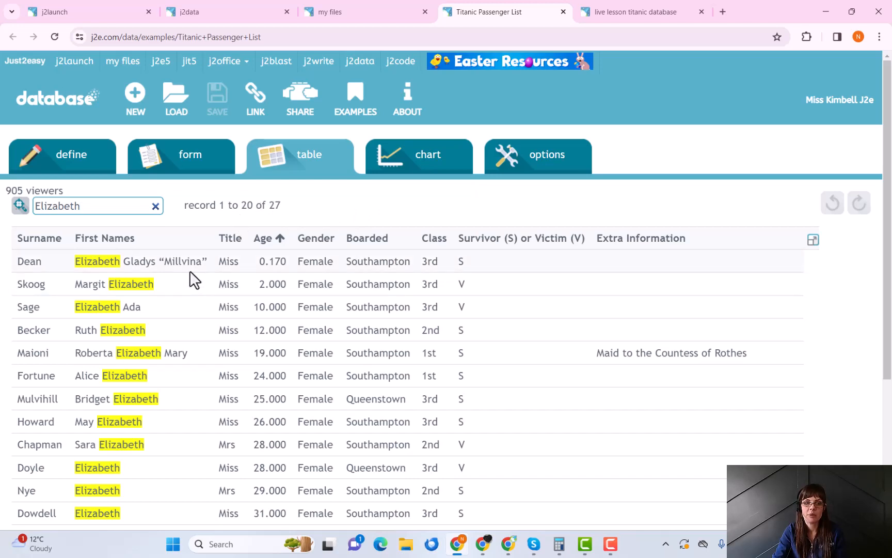
scroll(190, 270, down, 2)
scroll(196, 260, down, 2)
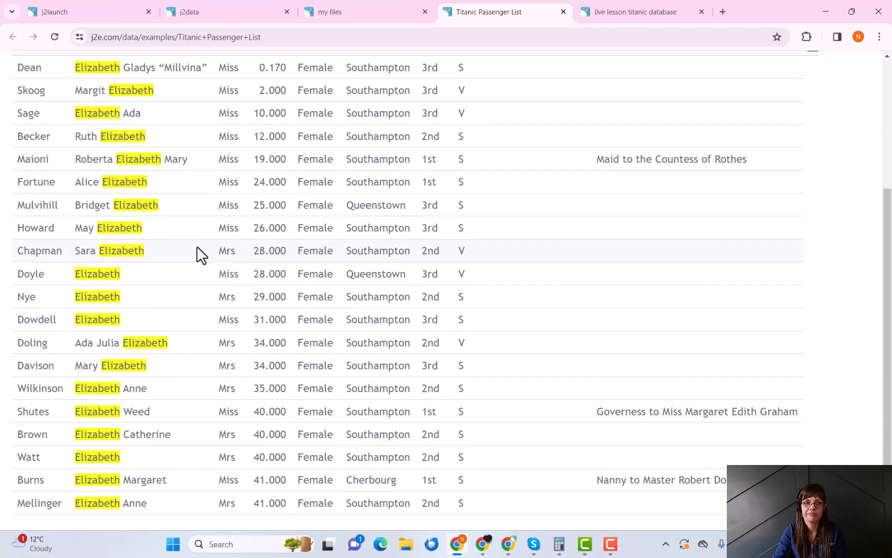
scroll(194, 242, down, 3)
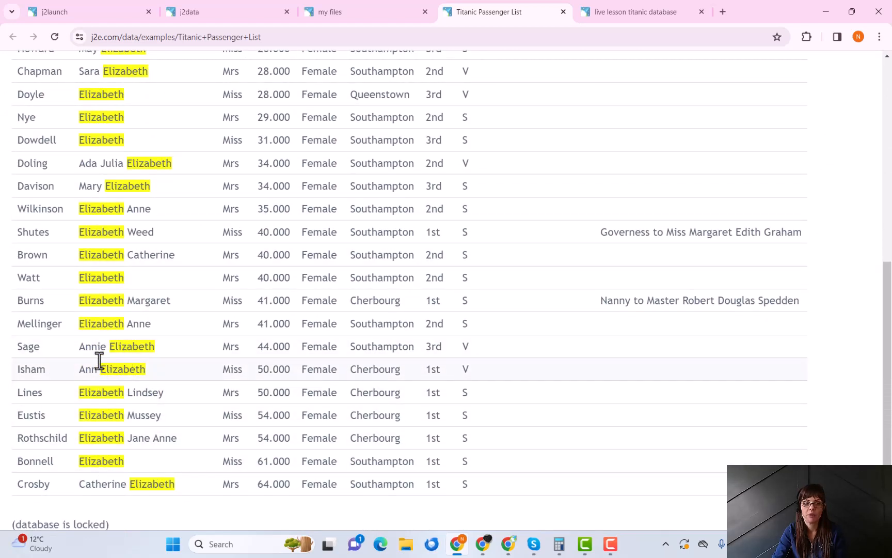
scroll(121, 173, up, 3)
scroll(129, 180, up, 3)
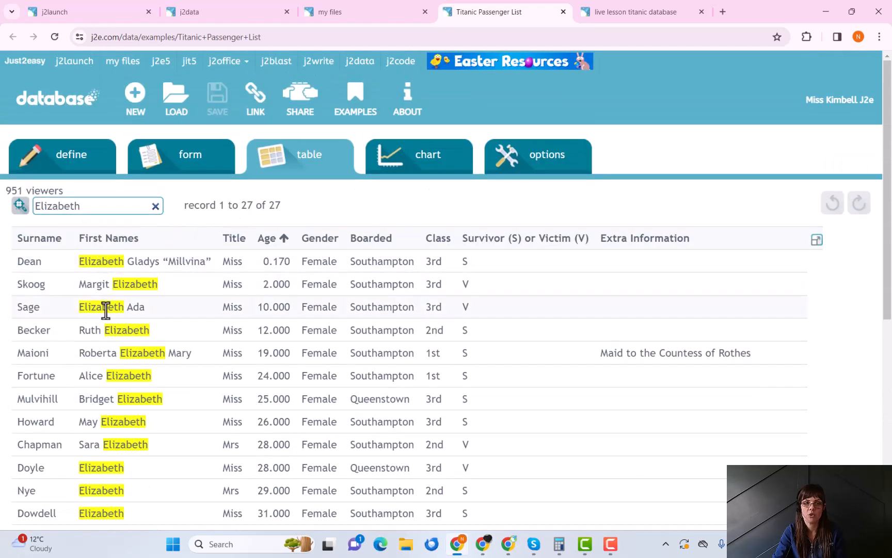
scroll(165, 377, down, 3)
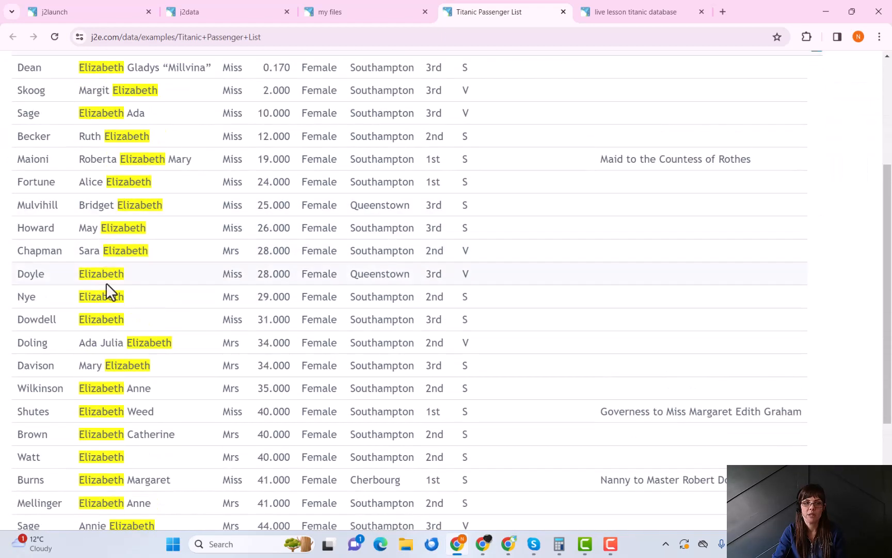
scroll(175, 285, down, 3)
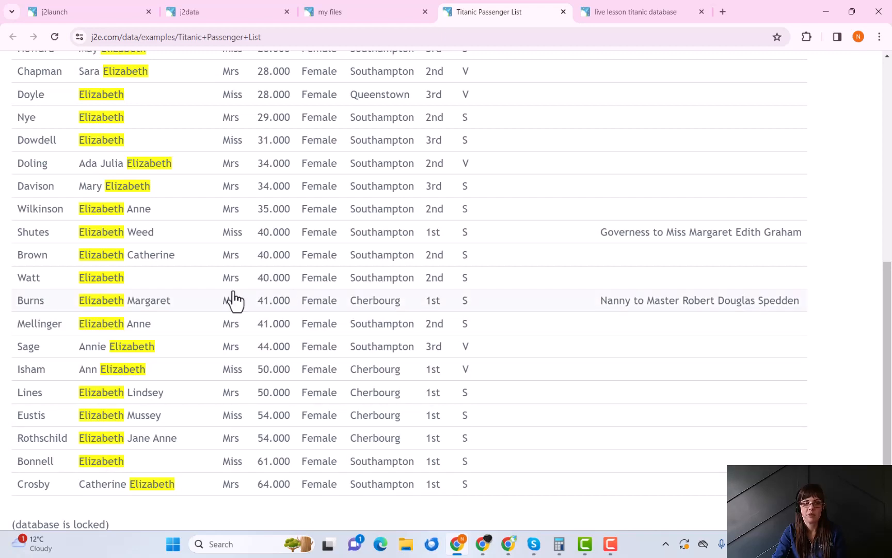
- Sort the matching passengers by First Names in ascending order and look down the sorted list
scroll(234, 300, up, 7)
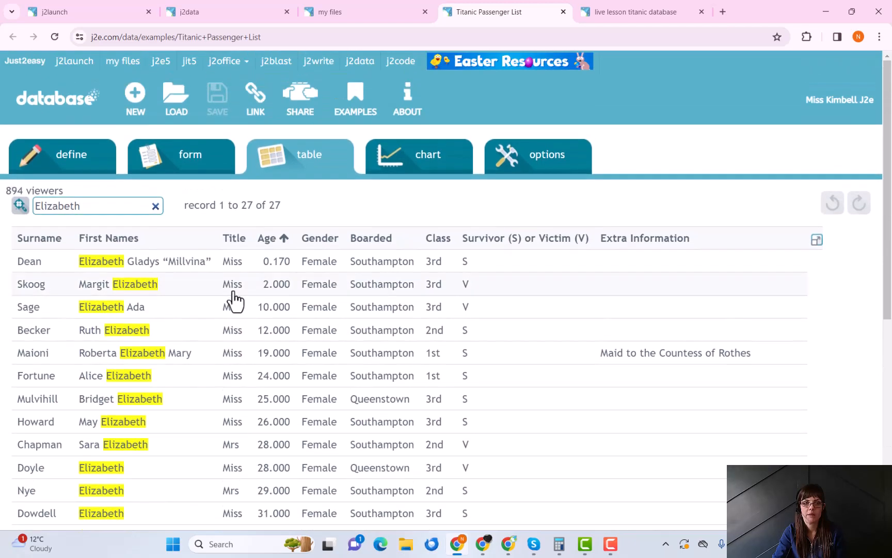
click(114, 238)
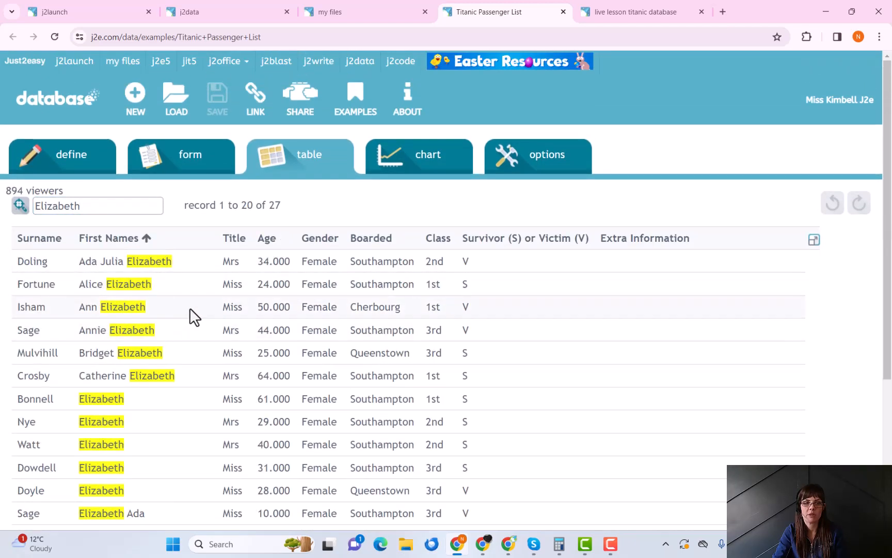
scroll(191, 284, down, 6)
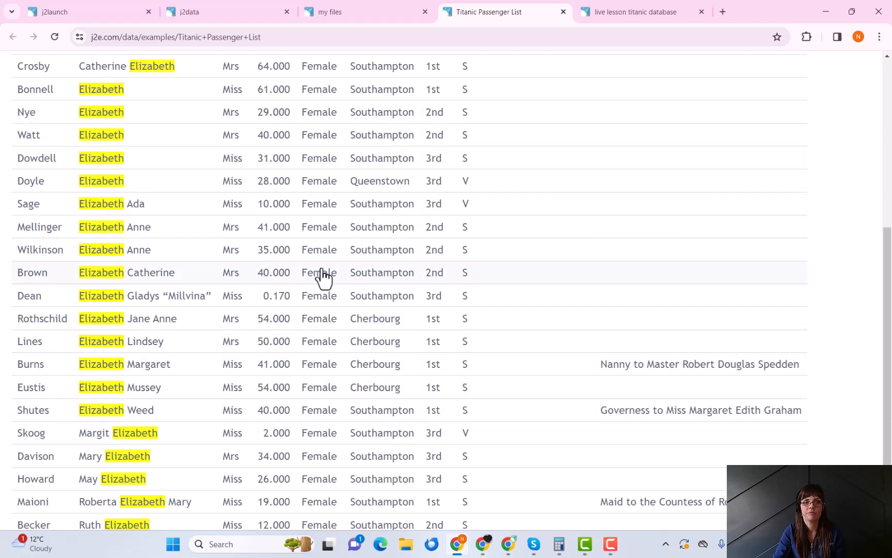
- Switch the passenger table from the simple text search to the field-based criteria search
scroll(385, 265, up, 5)
scroll(389, 264, up, 1)
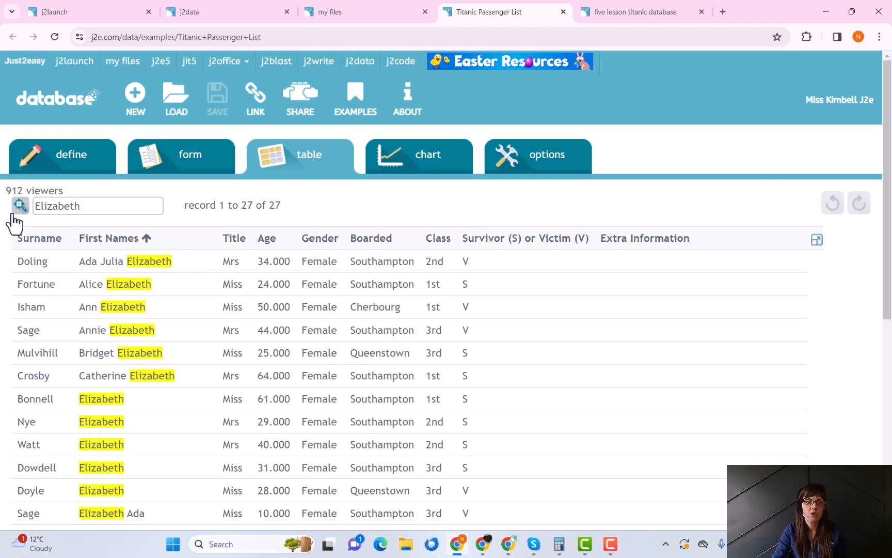
scroll(15, 221, up, 5)
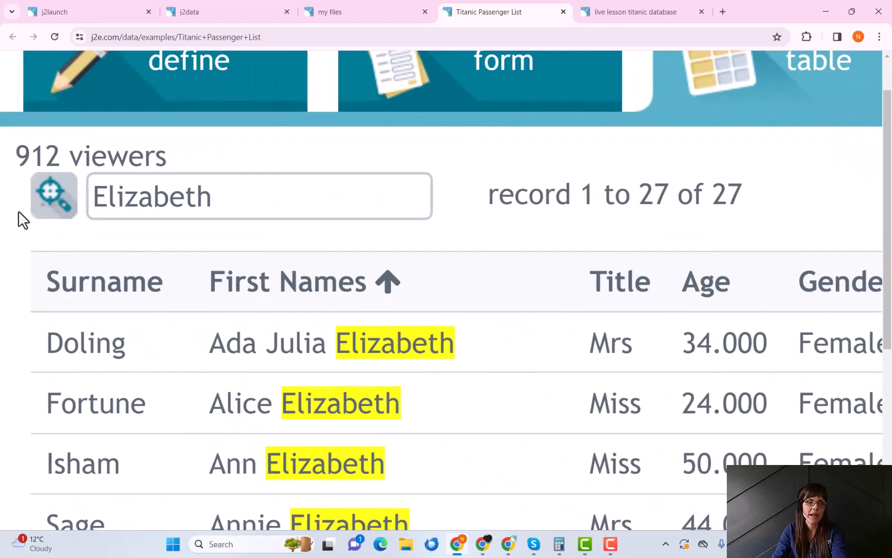
click(55, 203)
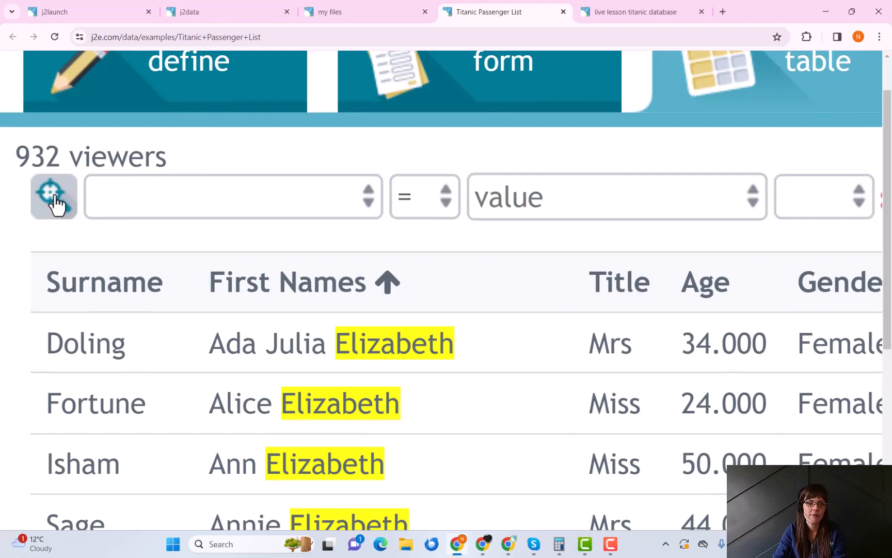
scroll(90, 219, down, 5)
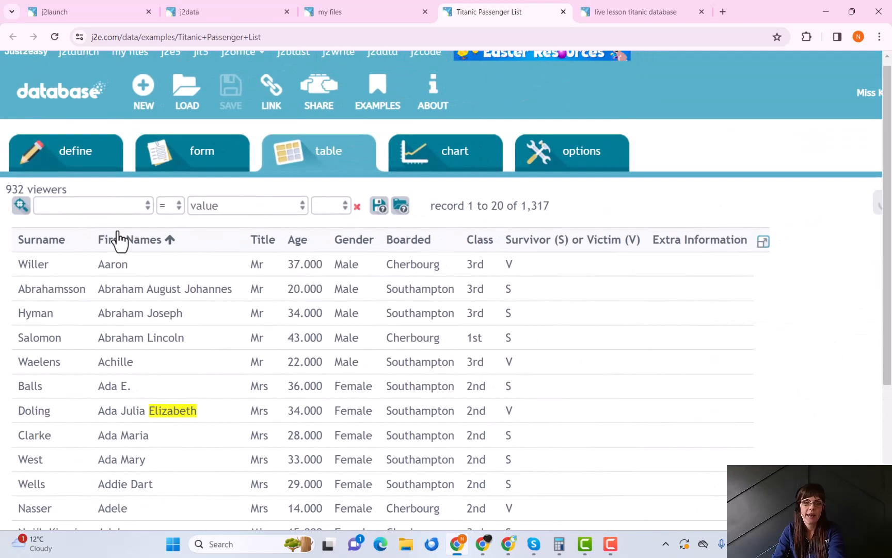
scroll(118, 239, down, 1)
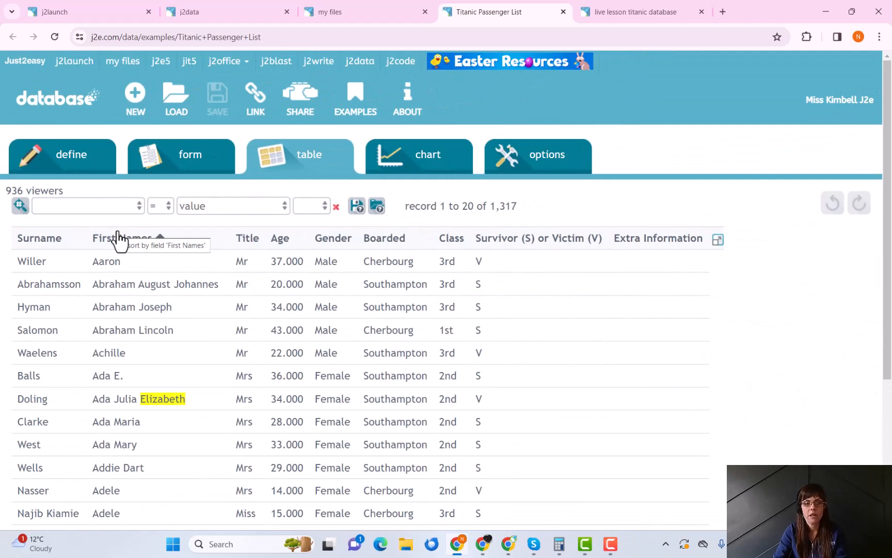
- Filter the passengers to Boarded = Belfast and sort the matches by Class in ascending order
click(139, 207)
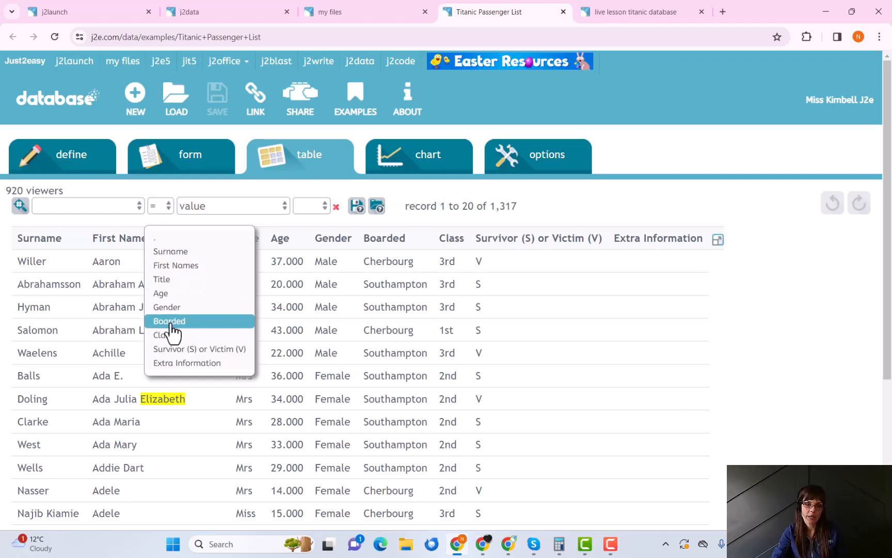
click(195, 320)
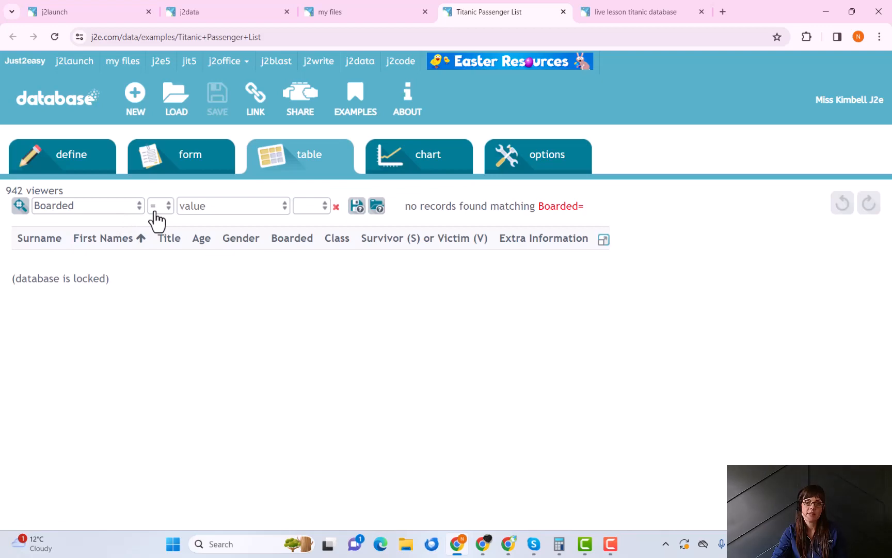
scroll(157, 221, up, 5)
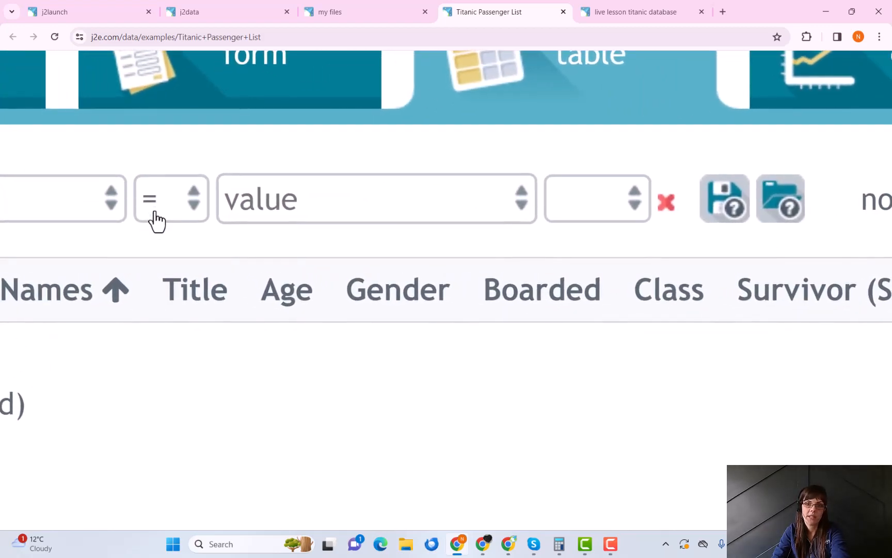
scroll(157, 221, down, 1)
scroll(157, 221, down, 5)
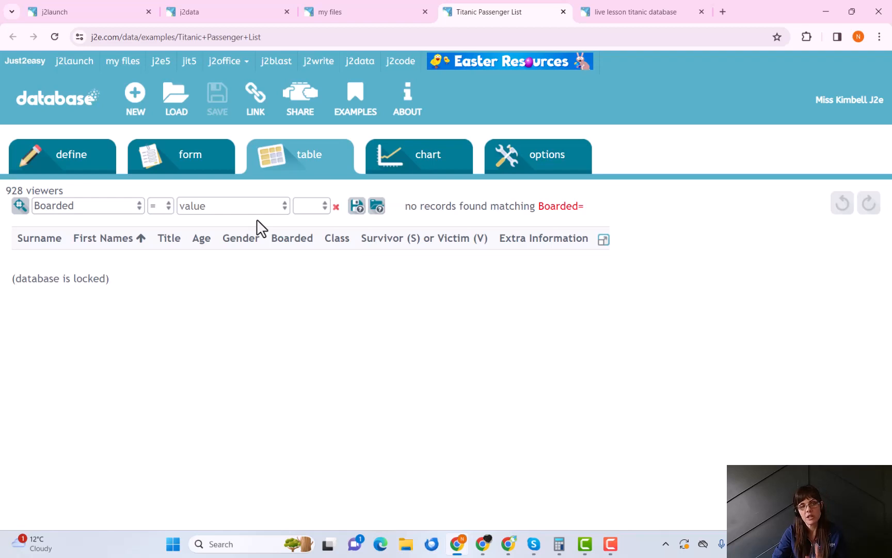
click(285, 208)
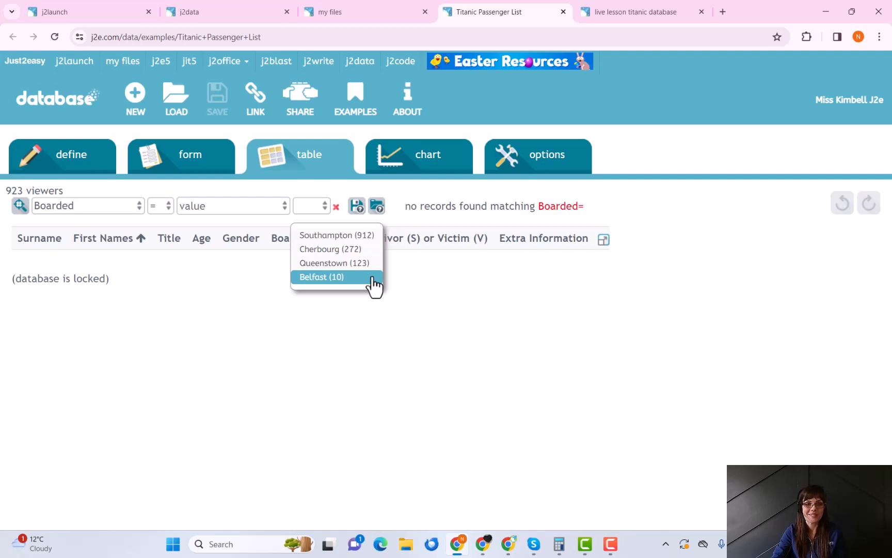
click(339, 278)
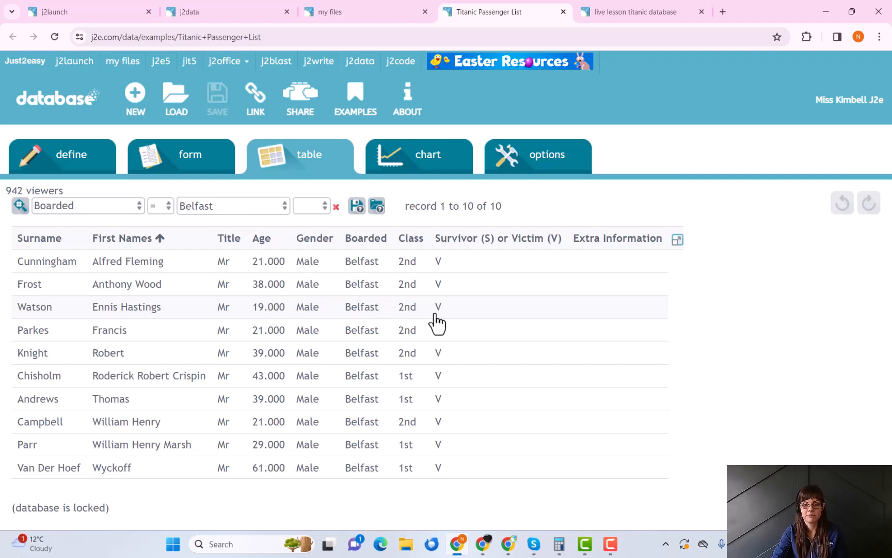
click(410, 240)
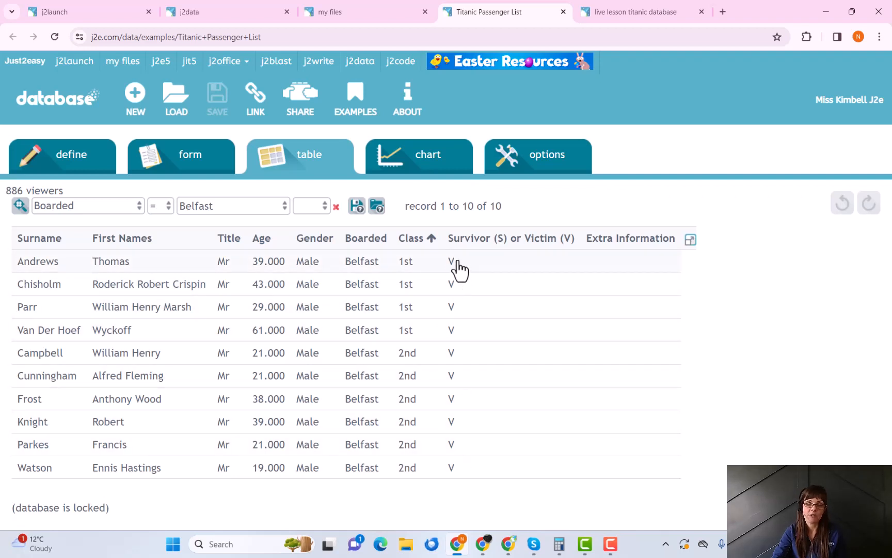
- Check the third class question on the lesson slide and filter the passenger table to Class = 3rd
click(633, 14)
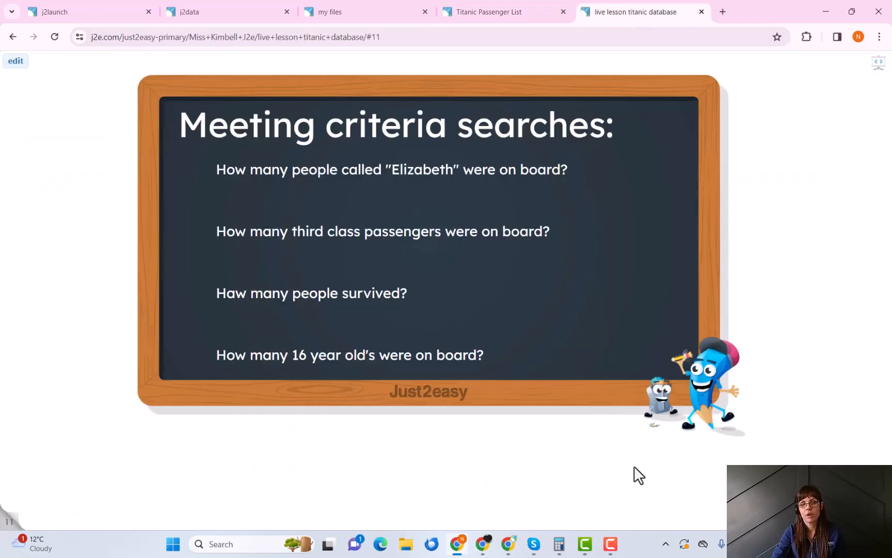
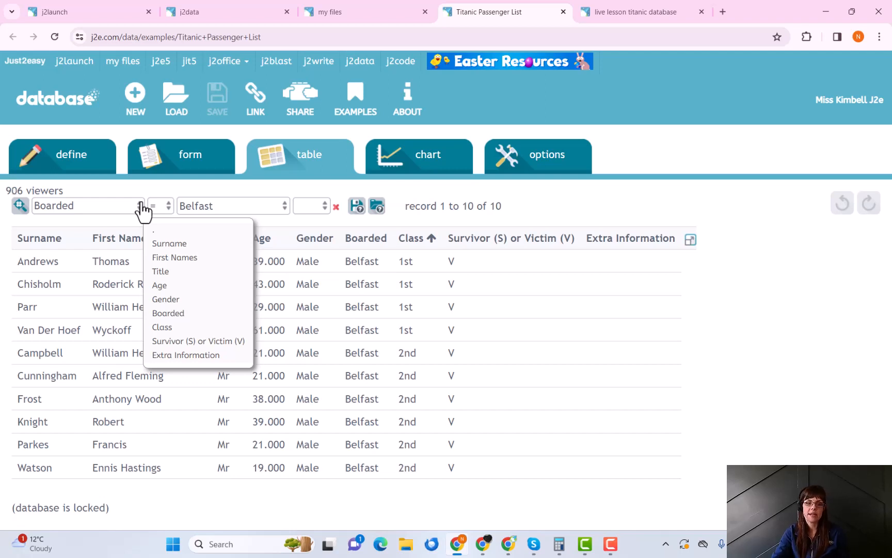
click(187, 331)
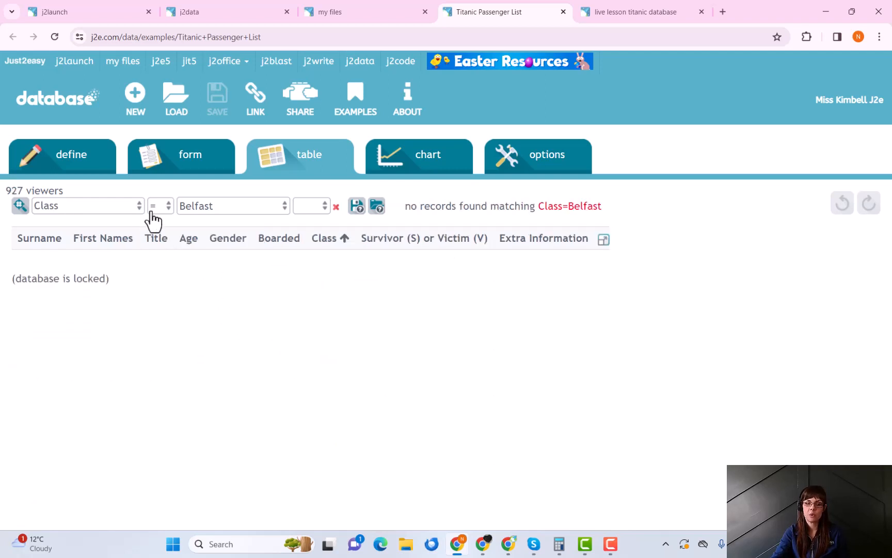
click(284, 208)
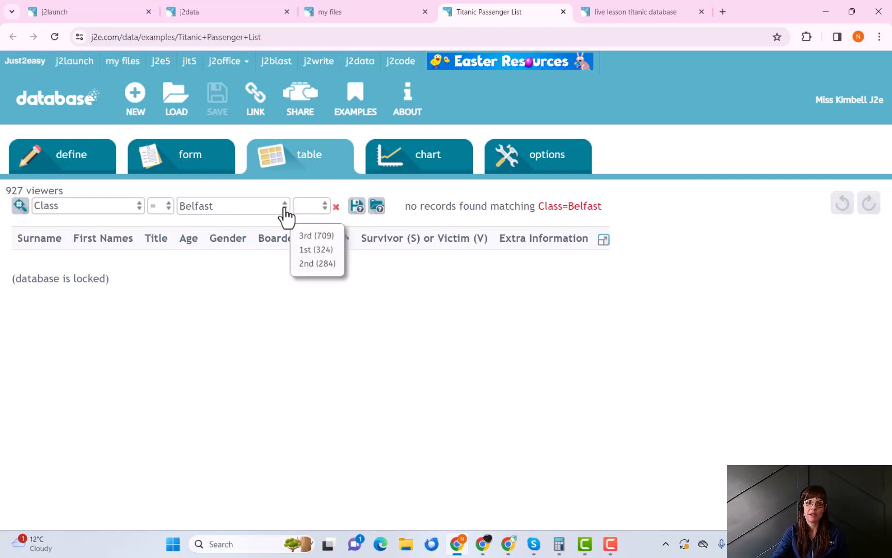
click(320, 238)
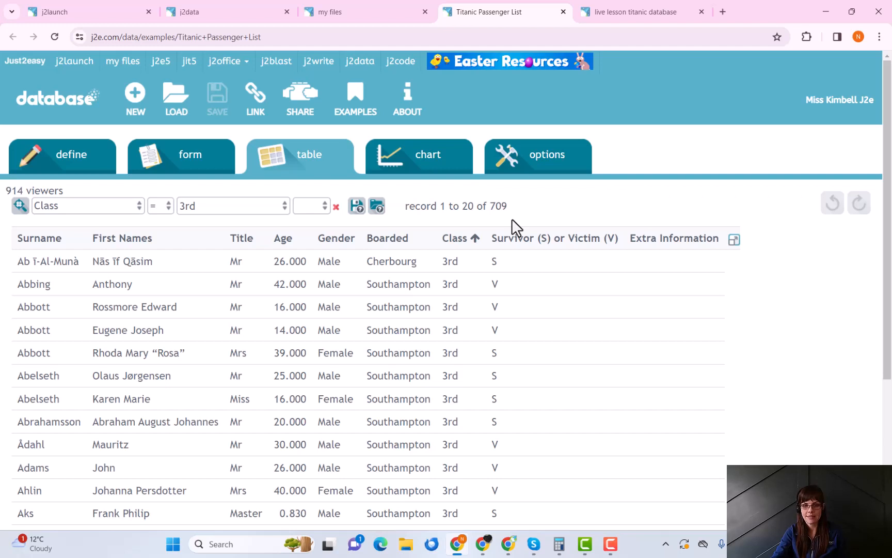
- Check the survivors question on the lesson slide and filter the passenger table to Survivor (S) or Victim (V) = S
click(618, 9)
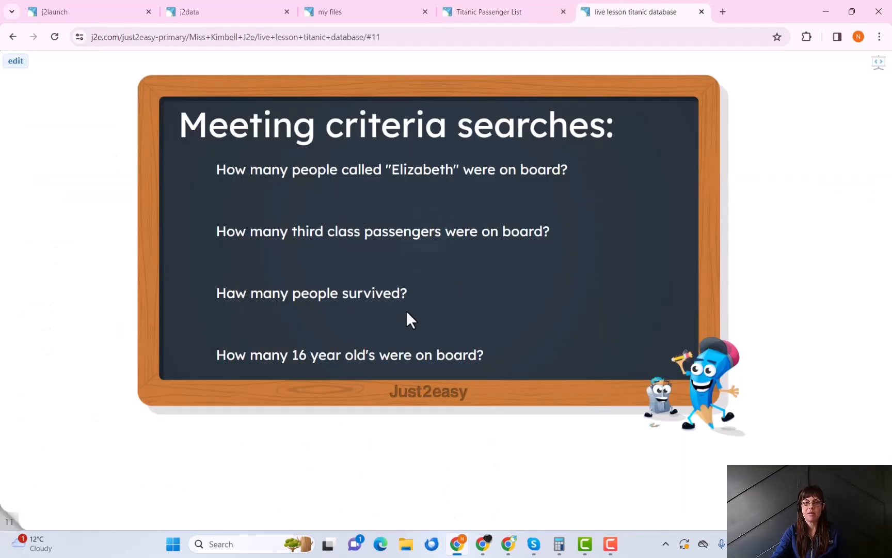
click(504, 8)
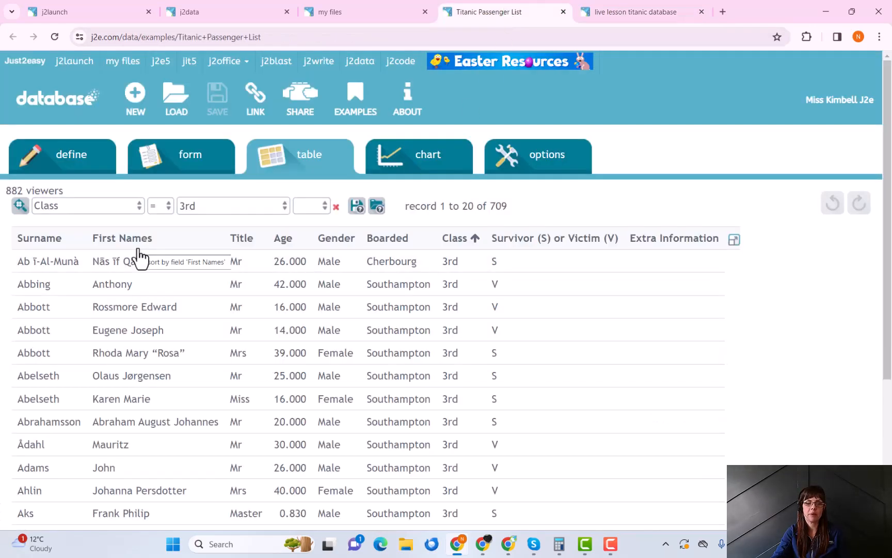
click(138, 206)
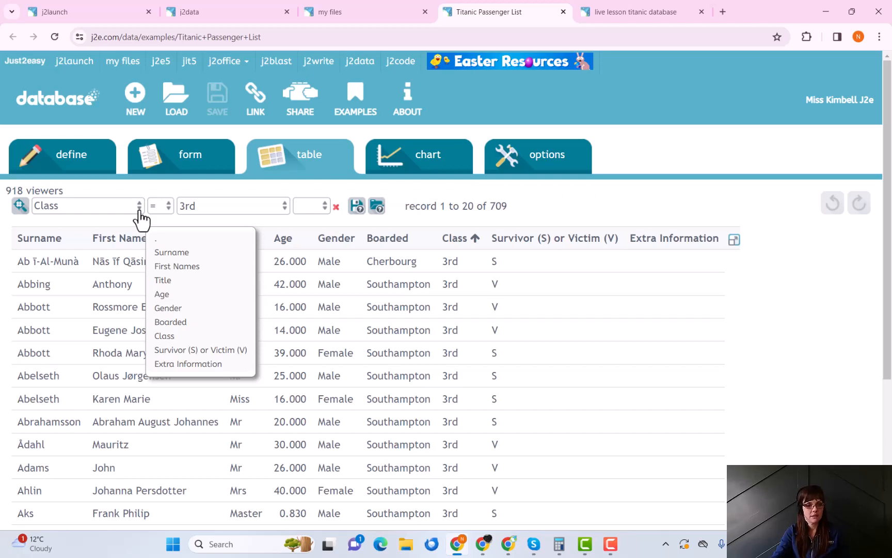
click(175, 350)
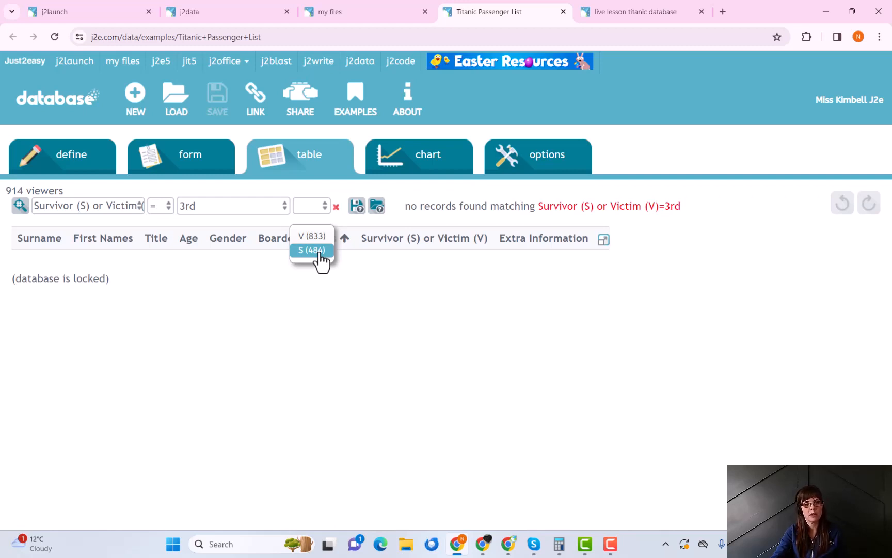
click(320, 253)
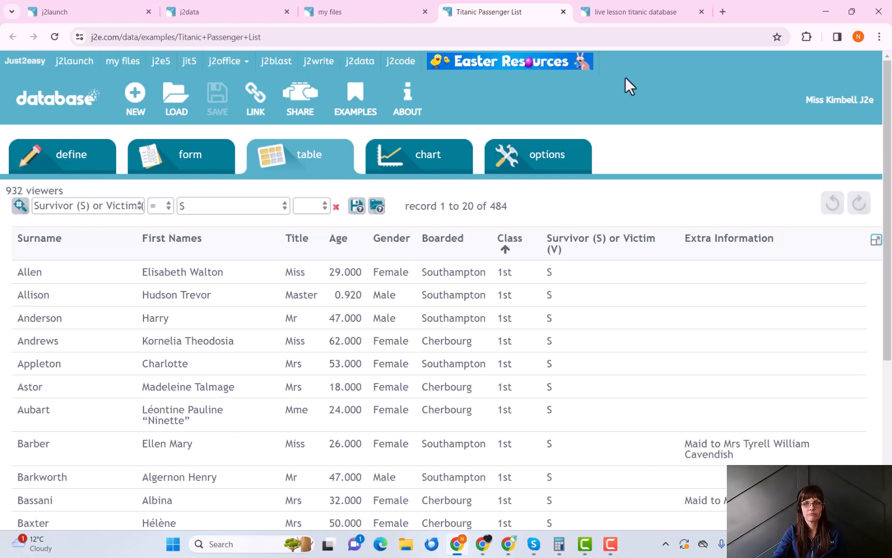
- Check the 16 year olds question on the lesson slide, filter the passenger table to Age = 16 and look through the matches
click(632, 15)
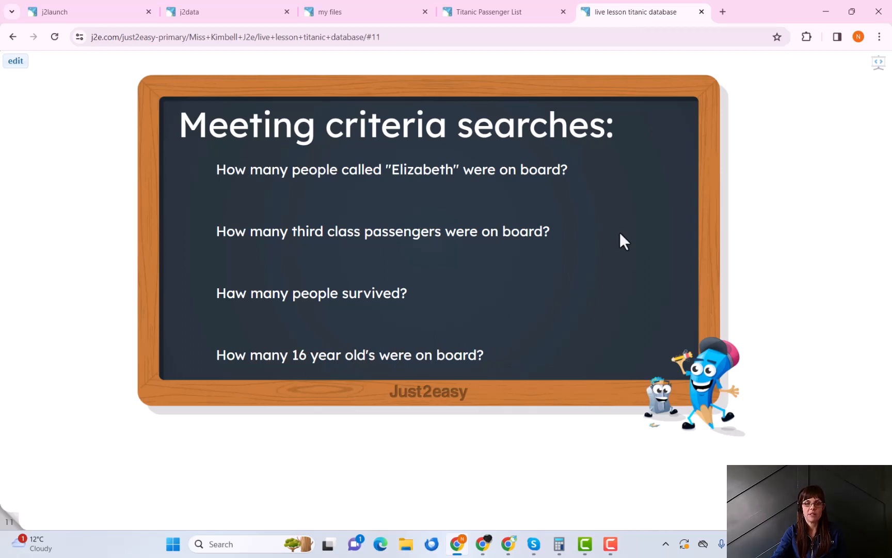
click(522, 11)
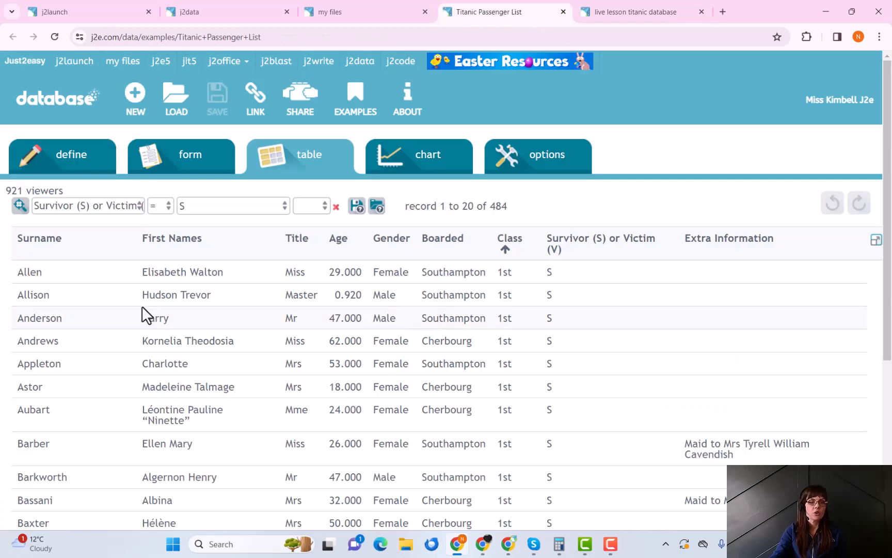
click(138, 207)
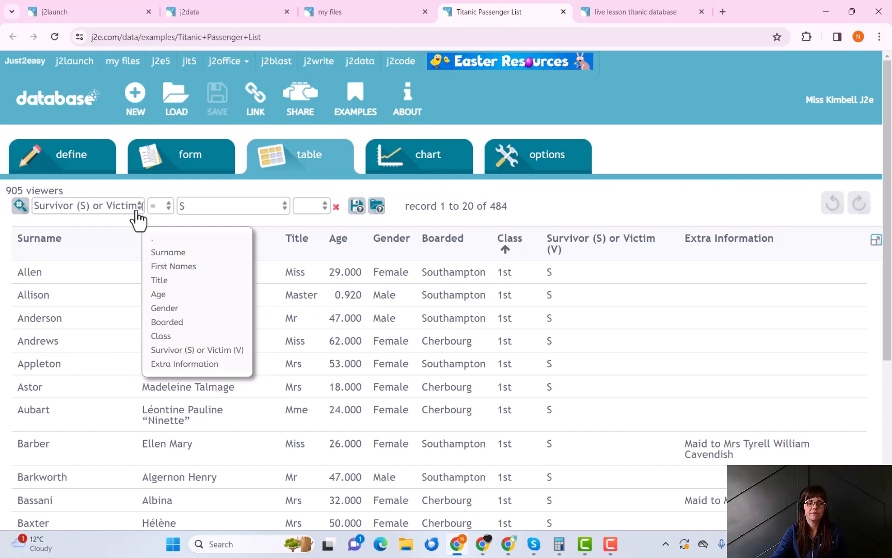
click(185, 295)
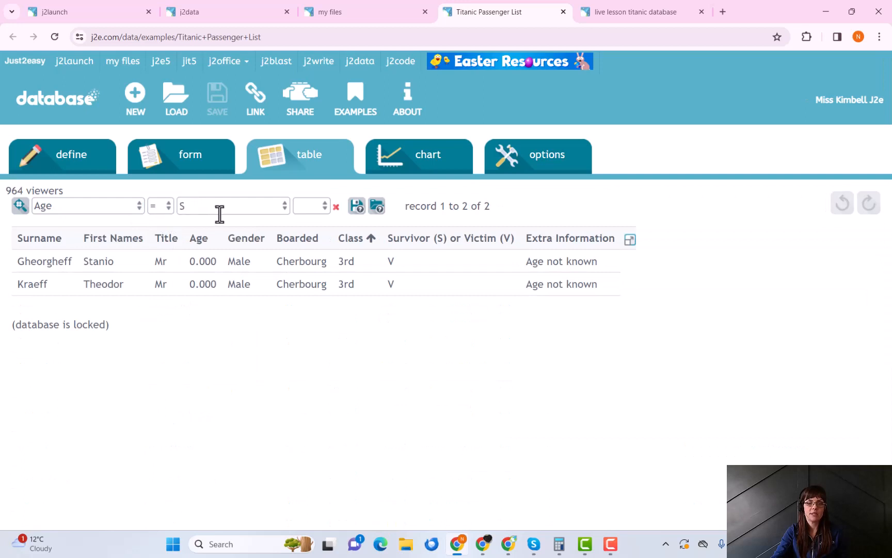
click(227, 209)
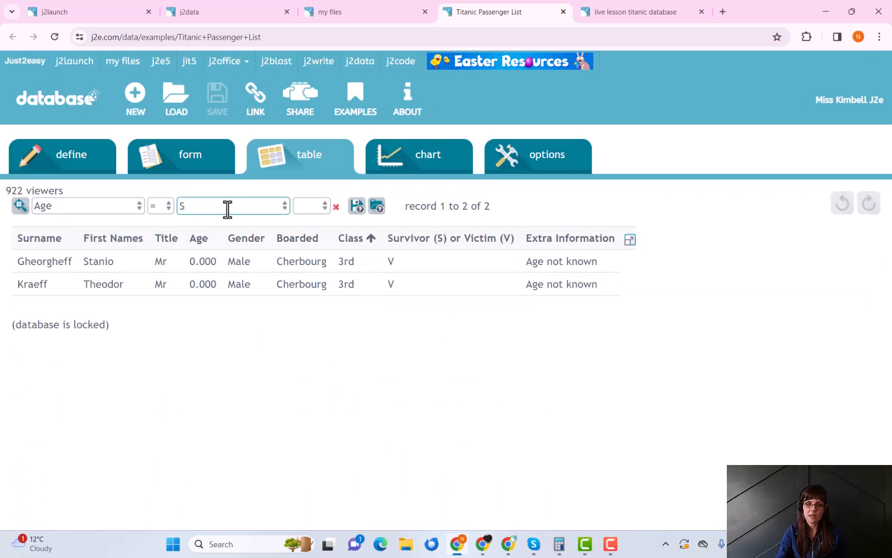
key(BackSpace)
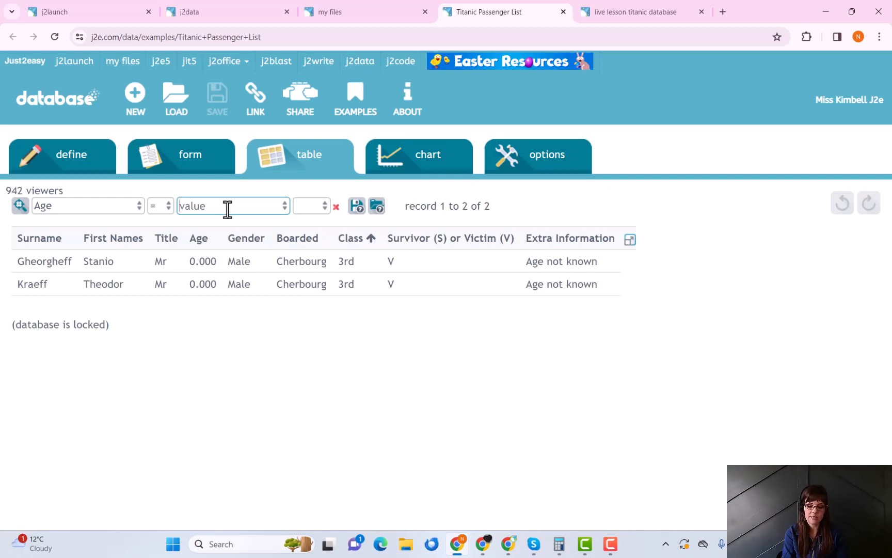
text(16)
key(Return)
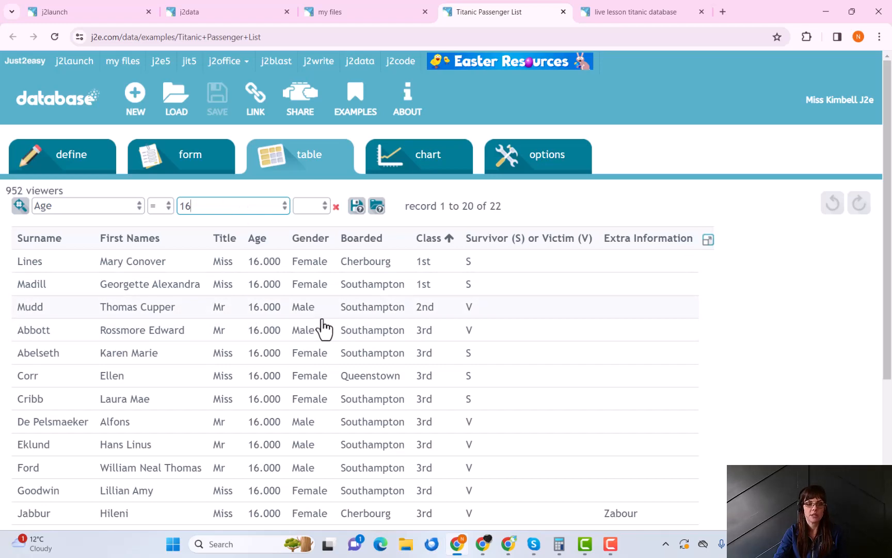
scroll(339, 291, down, 4)
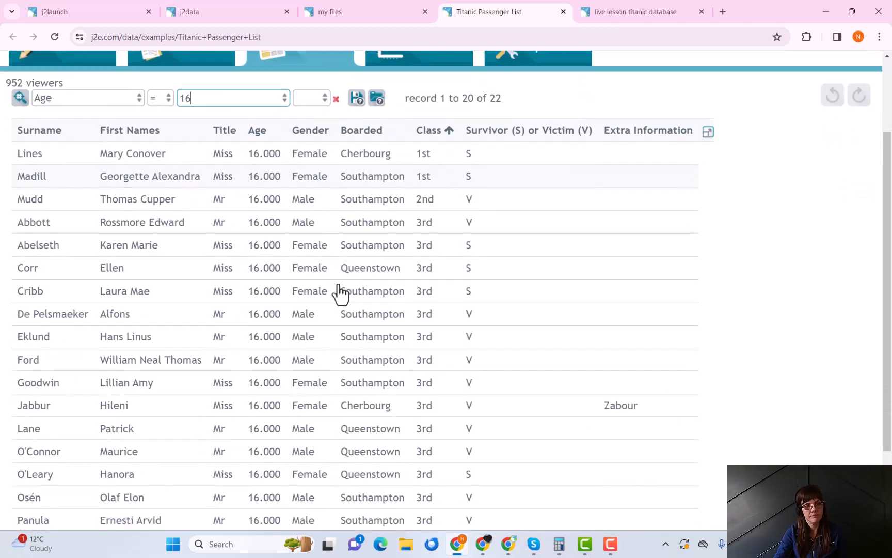
scroll(338, 282, up, 5)
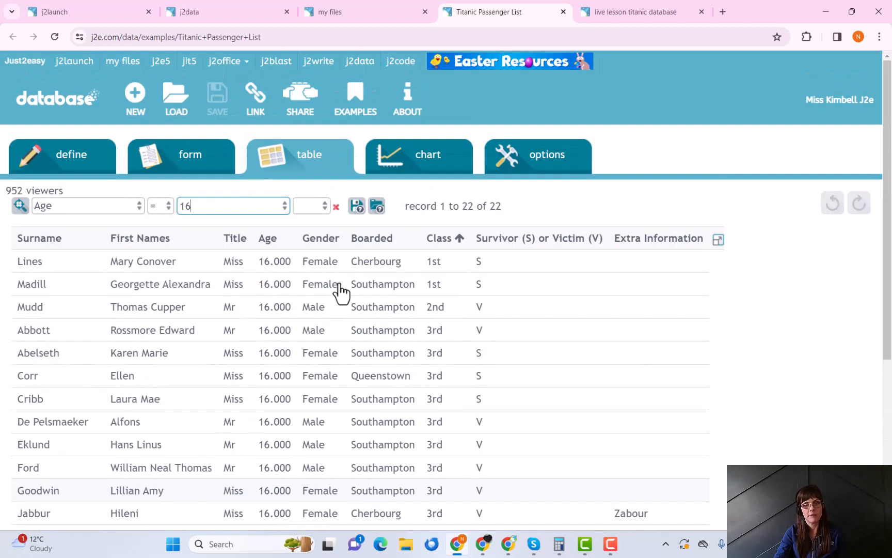
- Advance the lesson slides to "Creating charts" and return to the Titanic passenger table
click(655, 11)
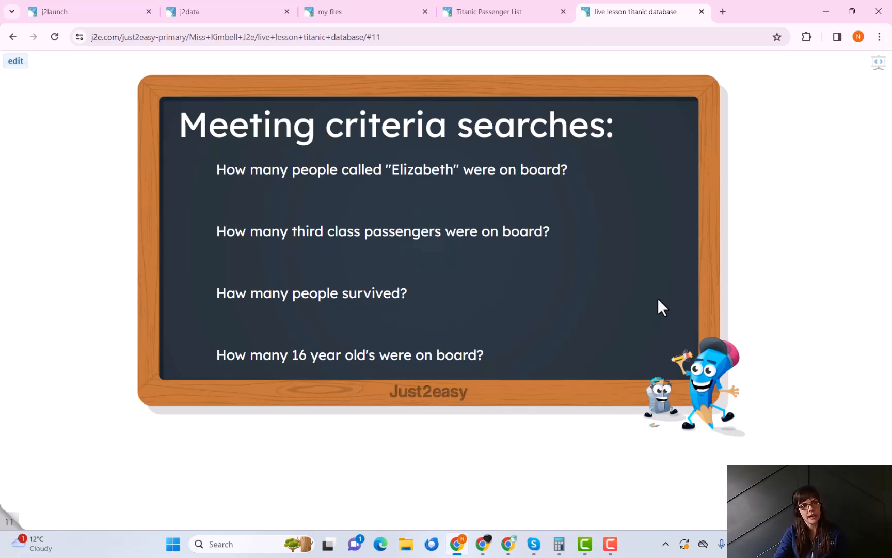
click(880, 519)
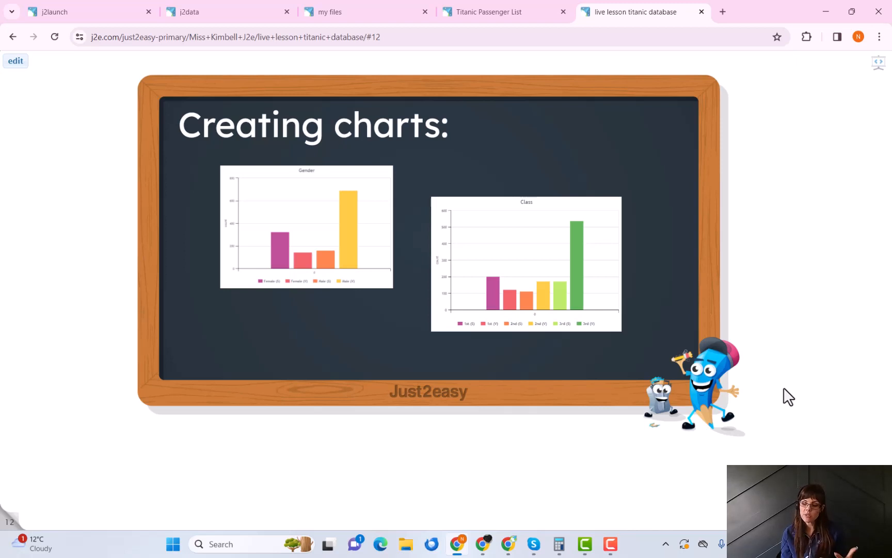
click(508, 11)
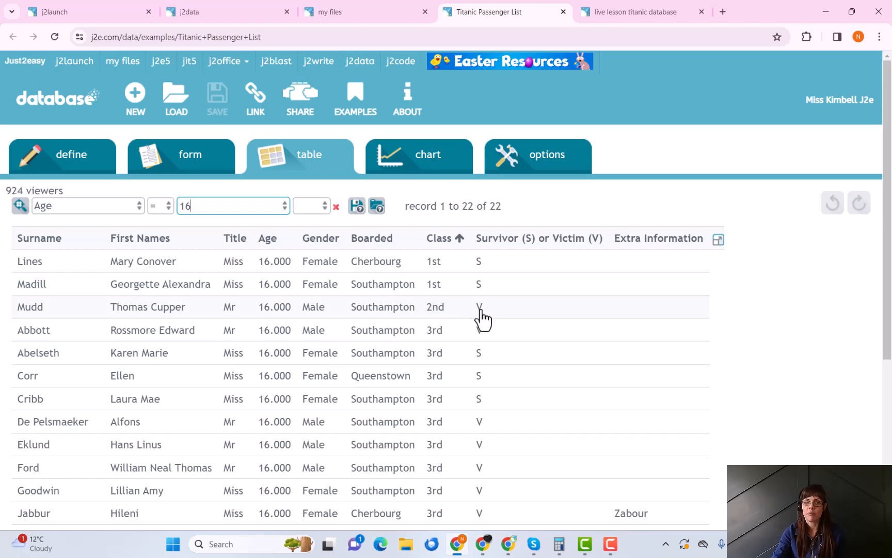
scroll(416, 299, down, 3)
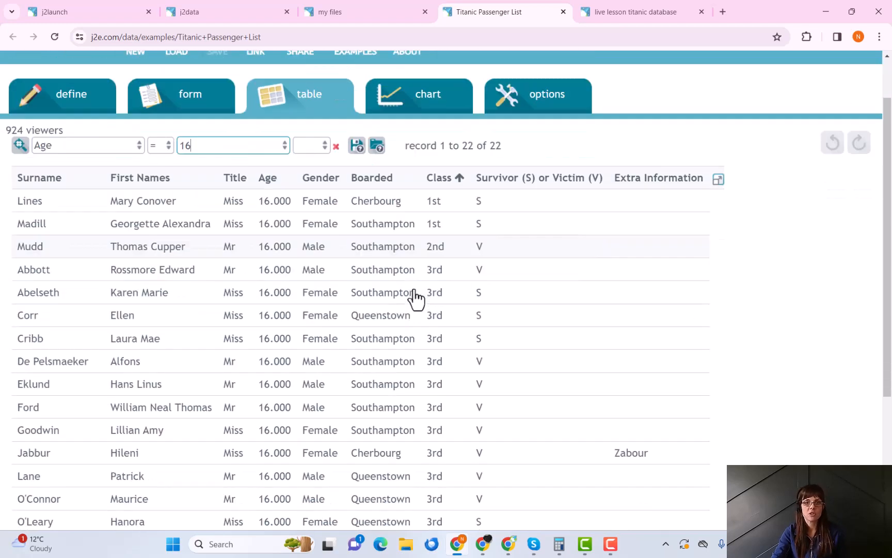
- Look over the 16-year-old matches, open the chart view, clear the Age filter and chart Class on the x axis
scroll(417, 300, up, 3)
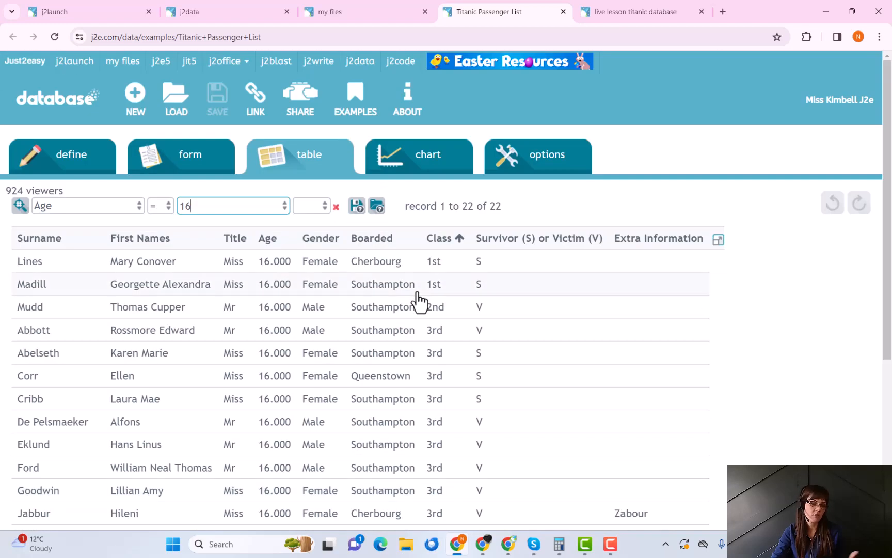
scroll(225, 321, down, 4)
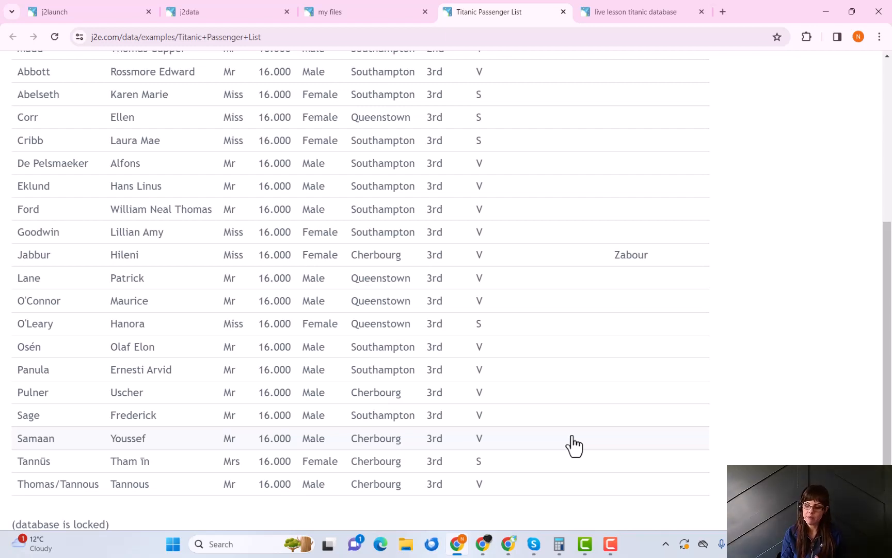
scroll(574, 445, up, 5)
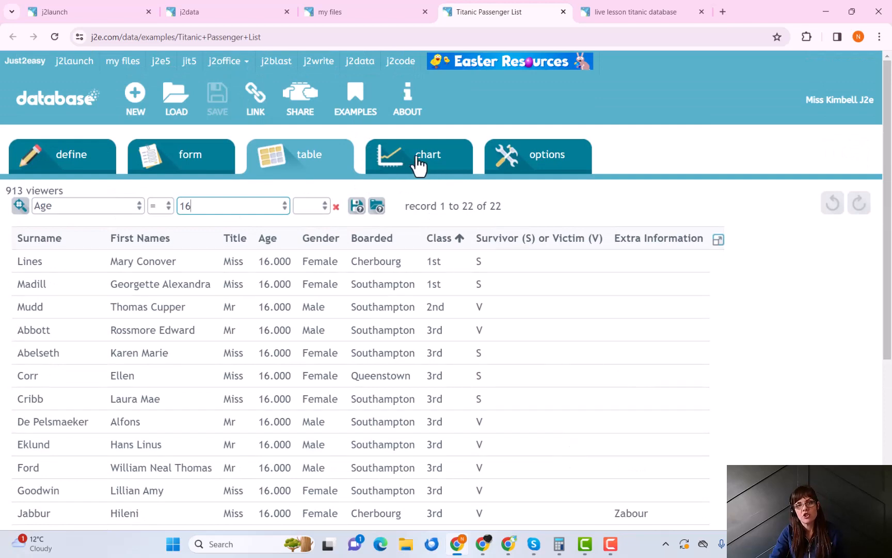
click(427, 163)
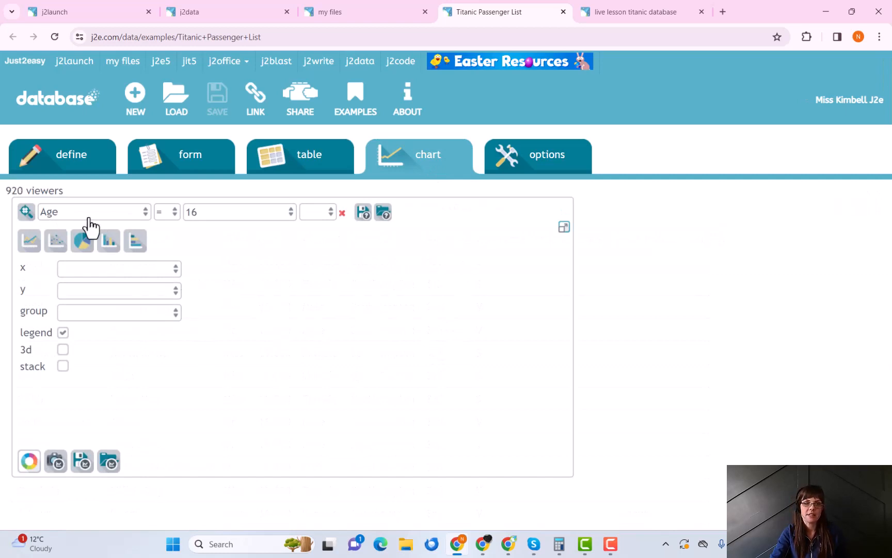
click(342, 213)
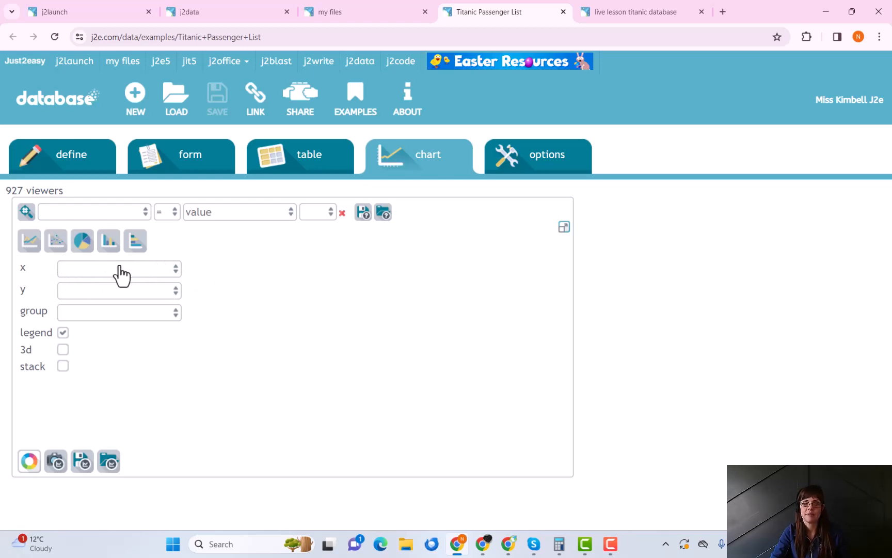
click(172, 272)
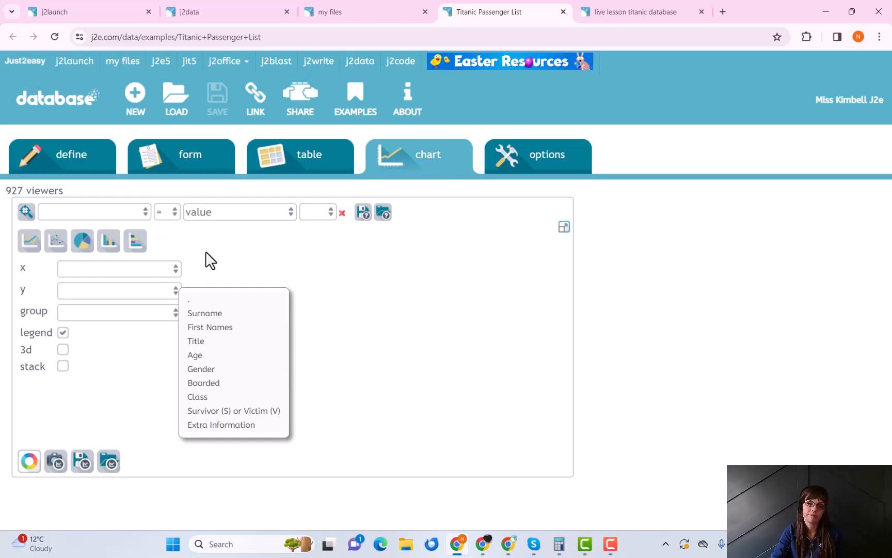
click(216, 397)
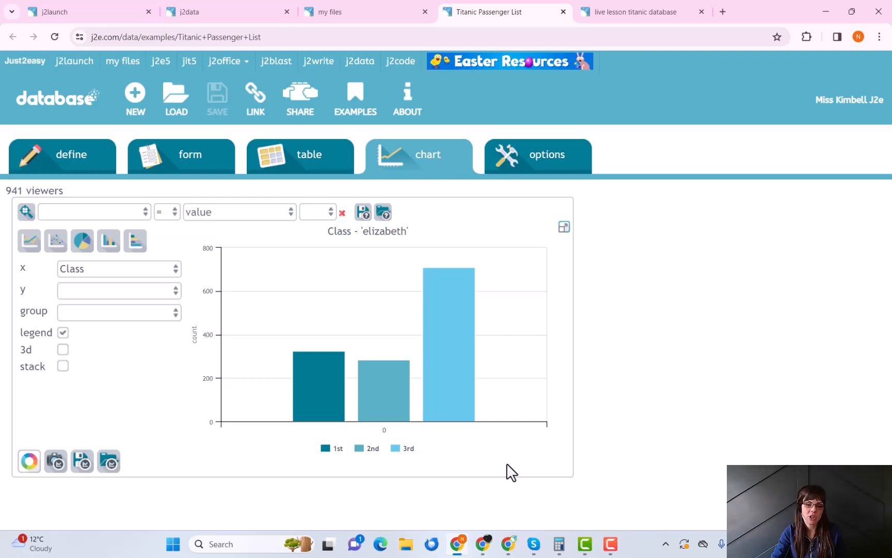
- Inspect the 1st, 2nd and 3rd class bars of the chart to read their passenger counts
mouse_move(318, 415)
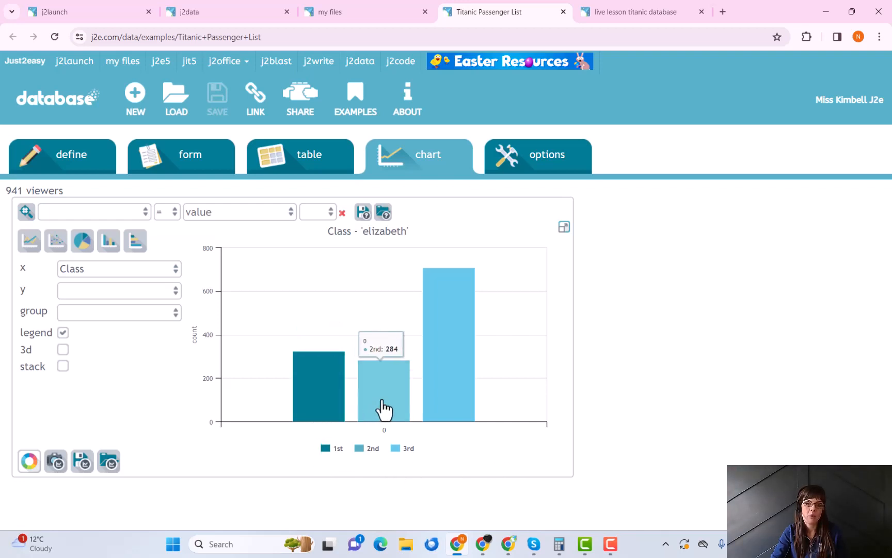
mouse_move(435, 385)
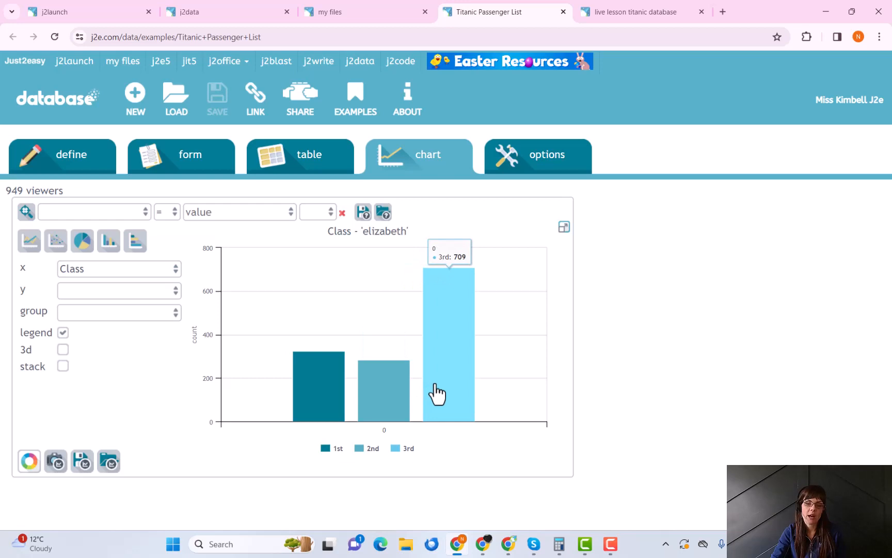
mouse_move(392, 405)
mouse_move(329, 399)
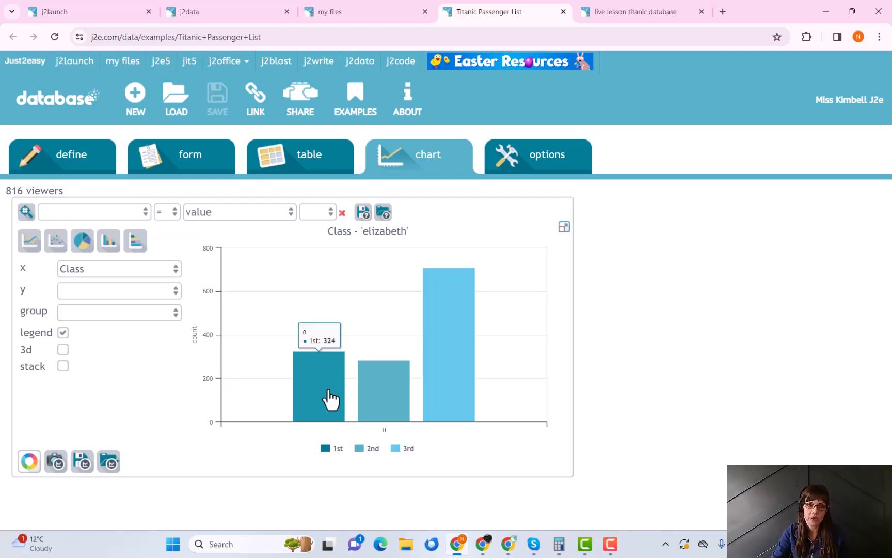
- Show the class data as a pie chart and pull out the 3rd class slice
click(88, 248)
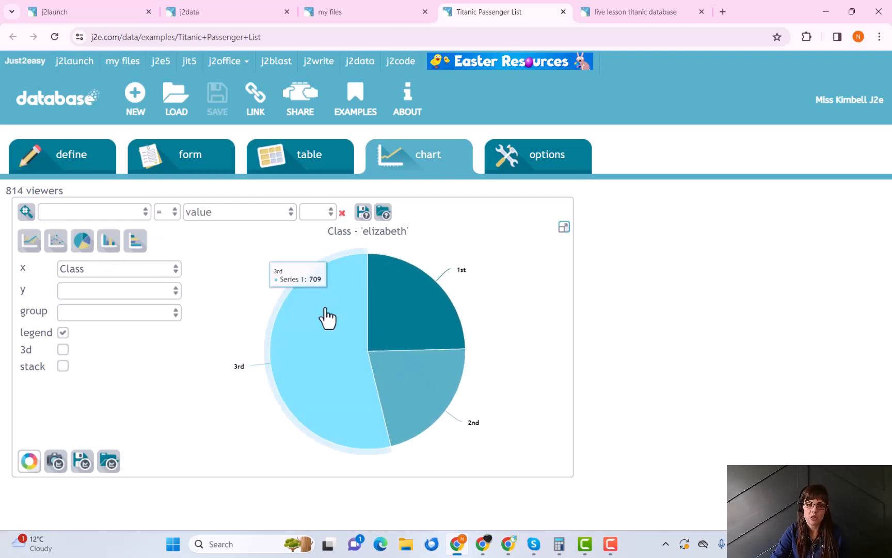
click(370, 350)
click(352, 360)
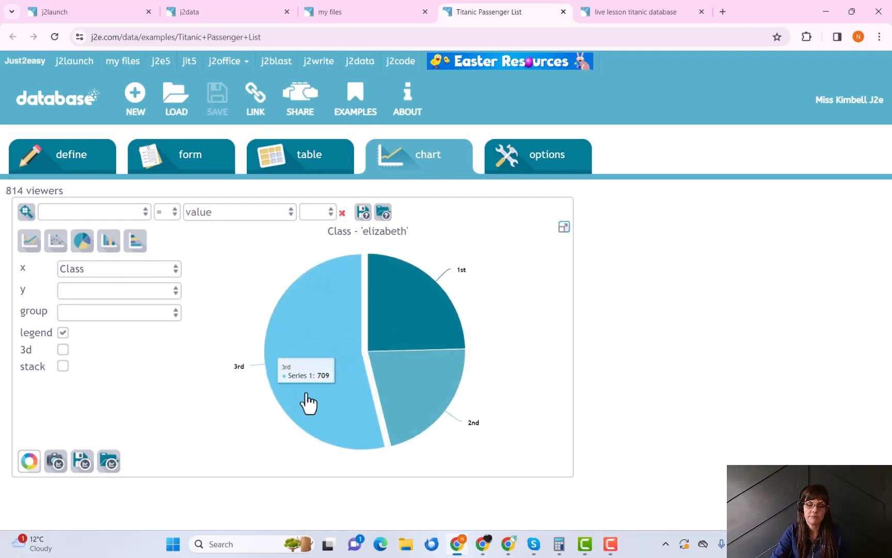
- Preview the class data as a column chart, a horizontal bar chart, a scatter chart and a line chart
click(108, 249)
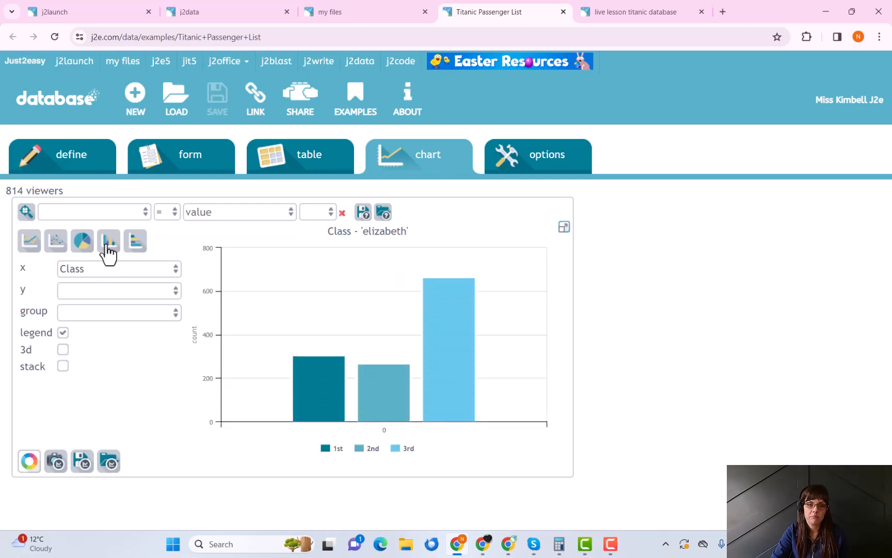
click(138, 251)
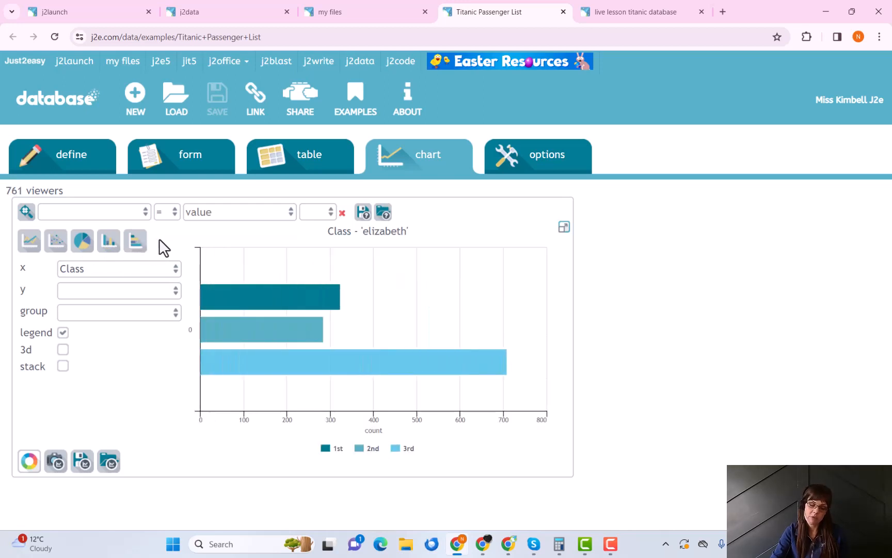
click(58, 249)
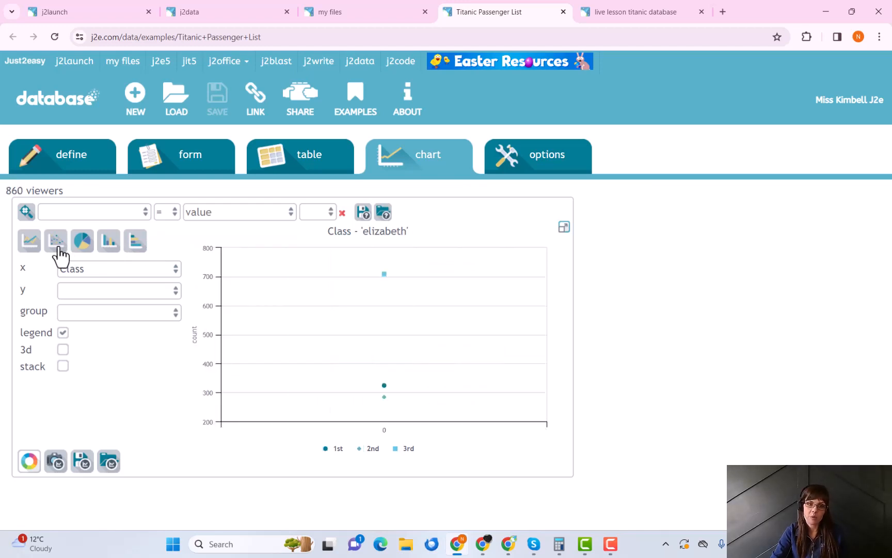
click(31, 246)
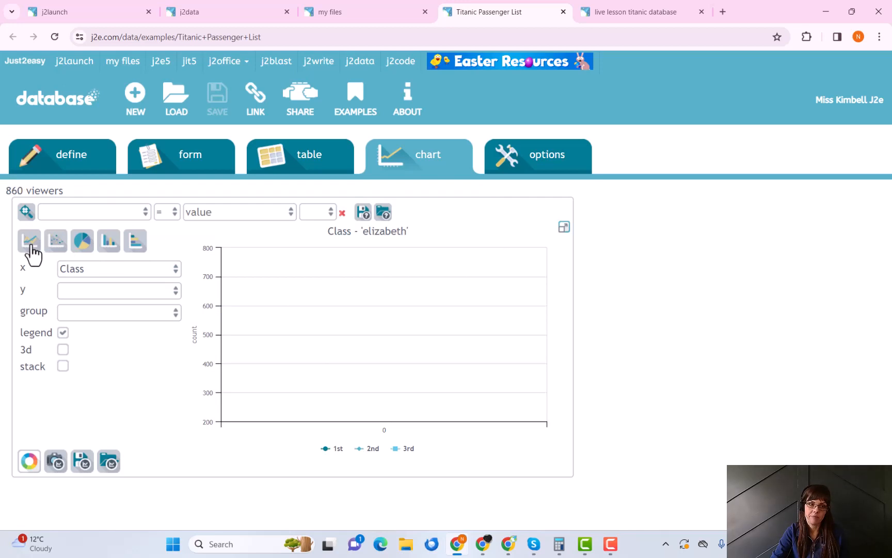
- Give the class chart the purple, red and orange colour scheme with 3d on, trying it as a pie before displaying it as a column chart
click(77, 246)
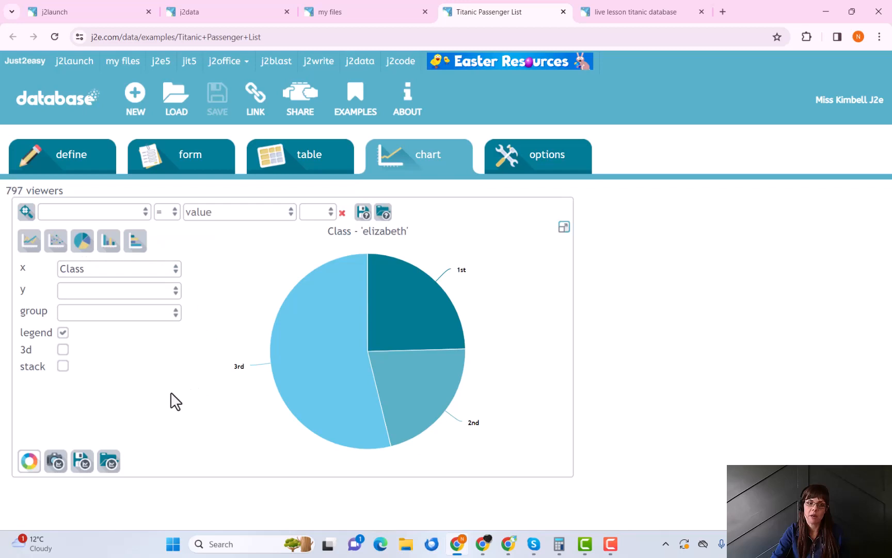
click(30, 469)
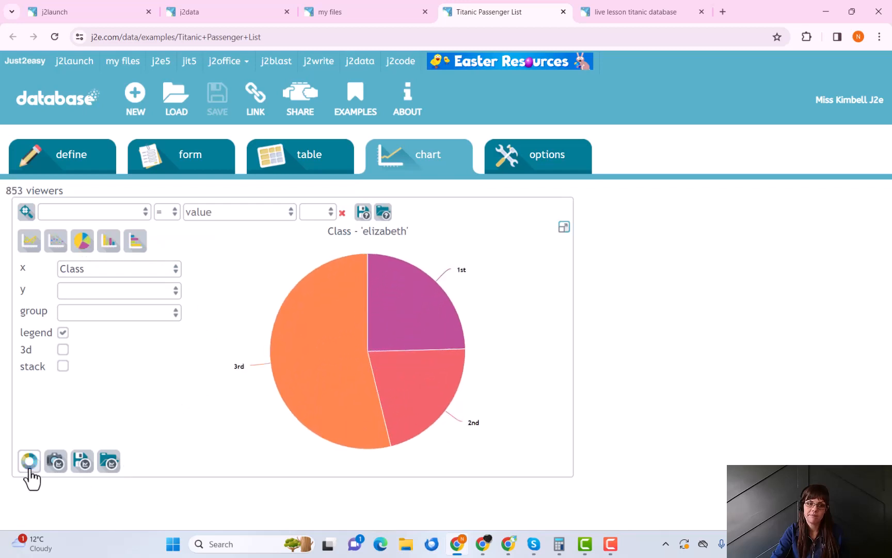
click(63, 350)
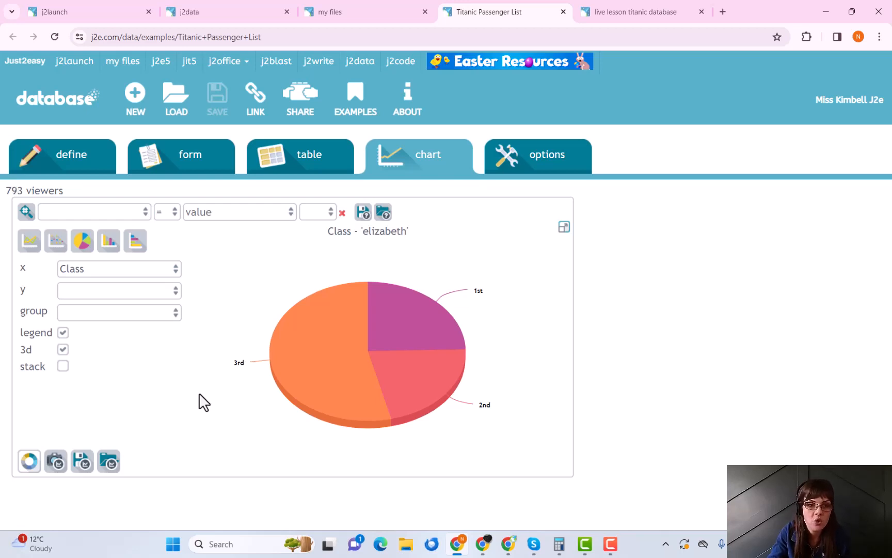
click(109, 247)
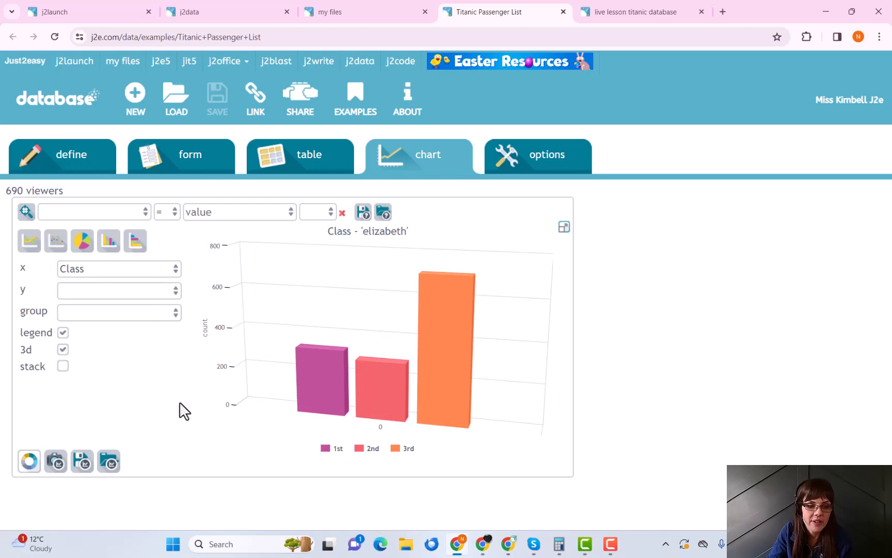
- Save the 3D class column chart as an image
scroll(54, 472, up, 5)
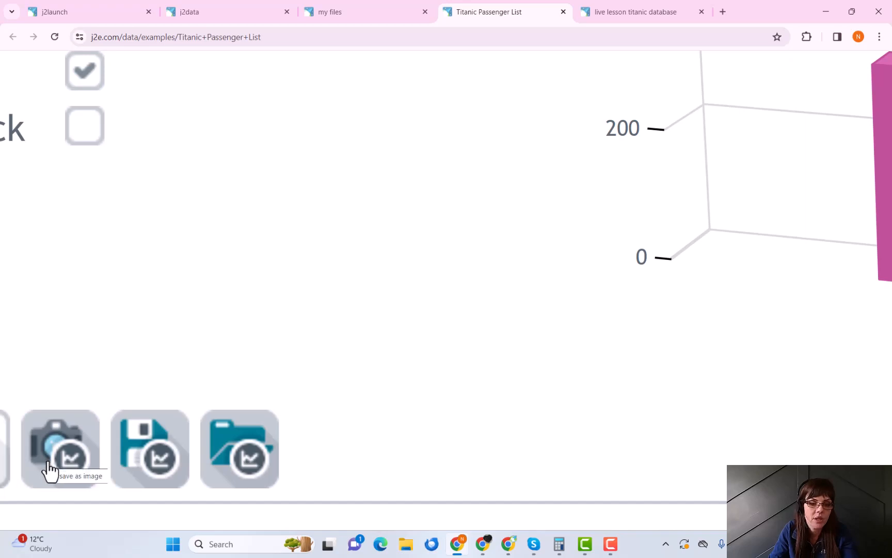
click(52, 469)
scroll(135, 456, down, 5)
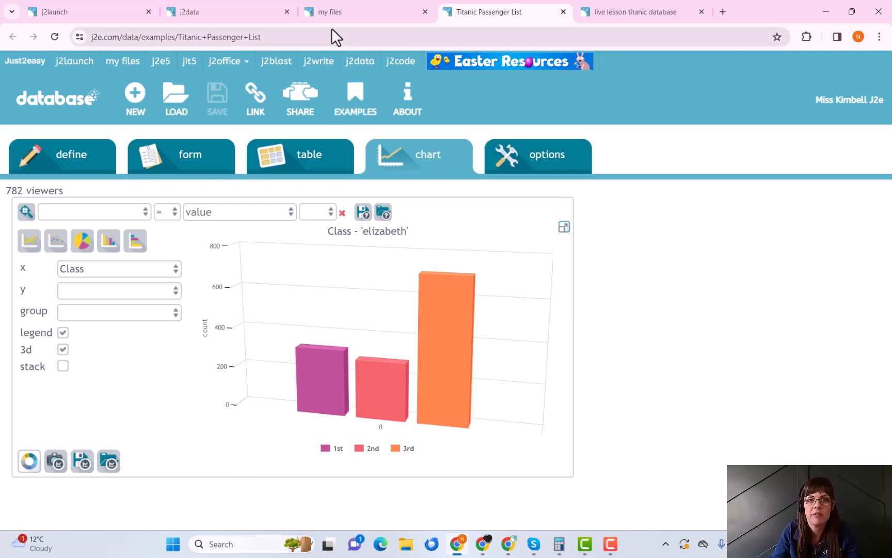
- Open my files from j2launch to check the saved chart image, and return to the Titanic Passenger List chart
click(340, 9)
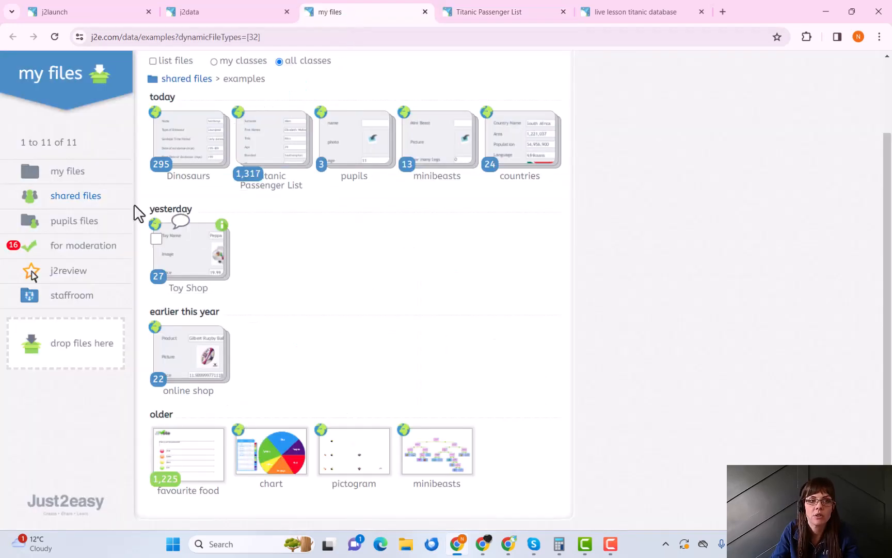
click(98, 8)
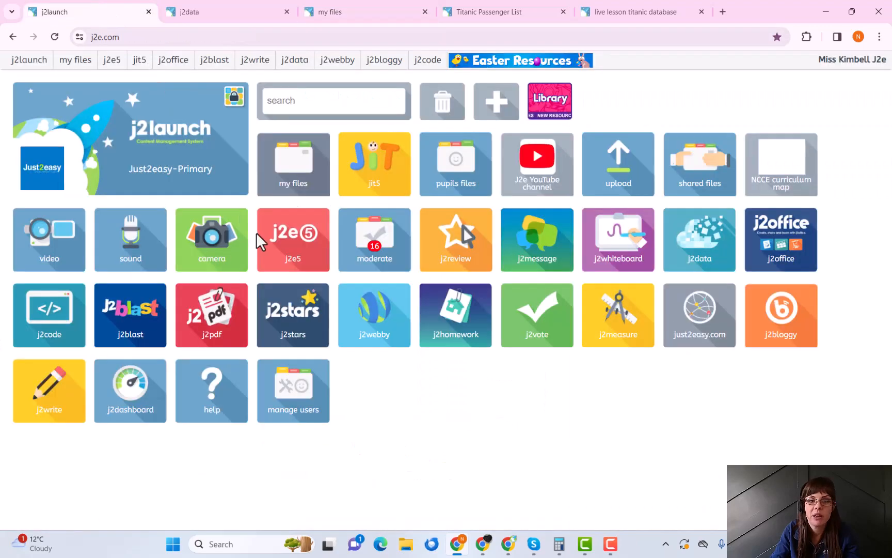
click(292, 191)
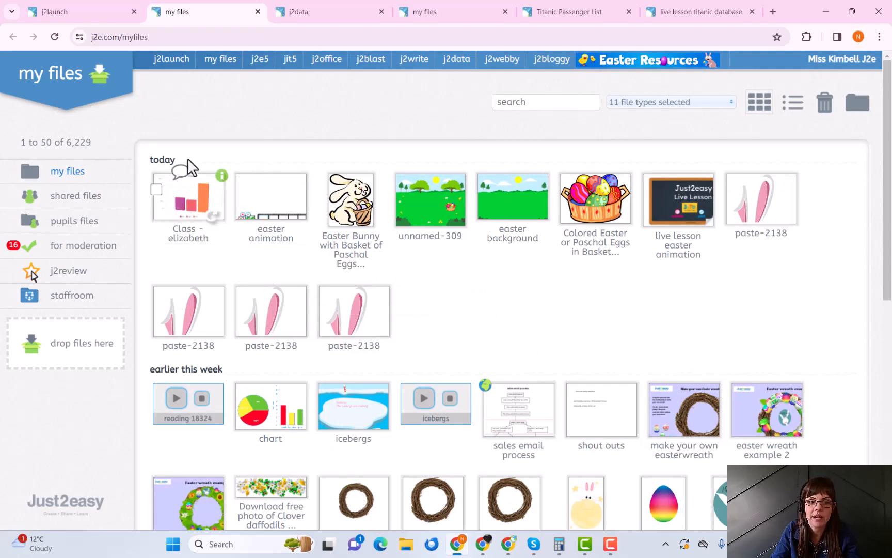
click(569, 12)
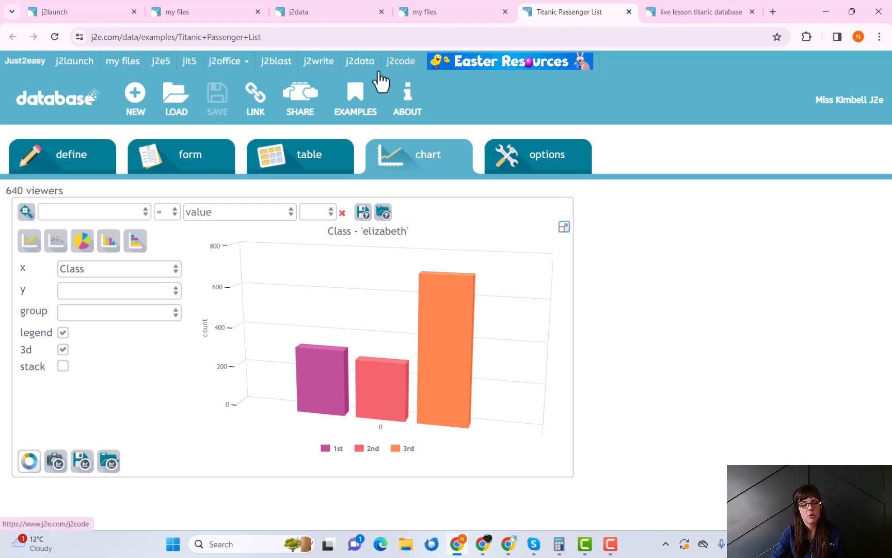
- Group the class chart by Survivor (S) or Victim (V) and inspect the bars for each class
click(166, 315)
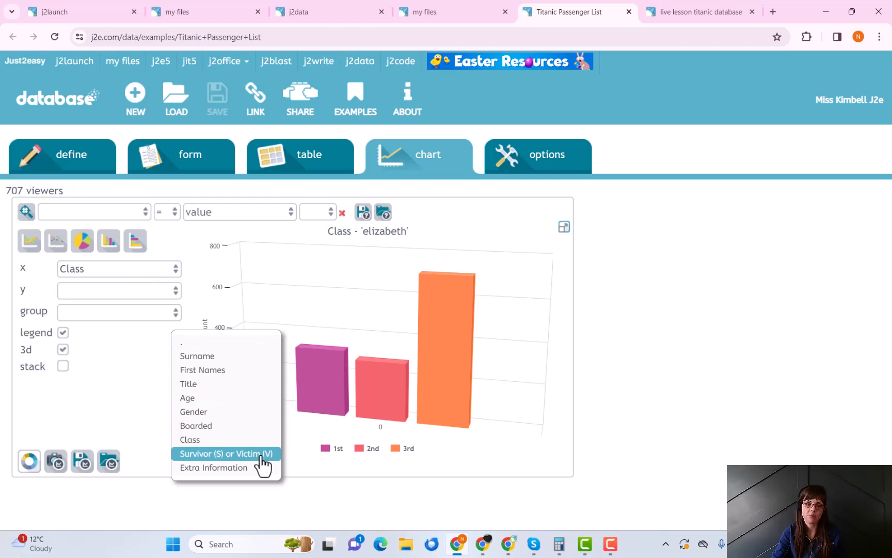
click(226, 454)
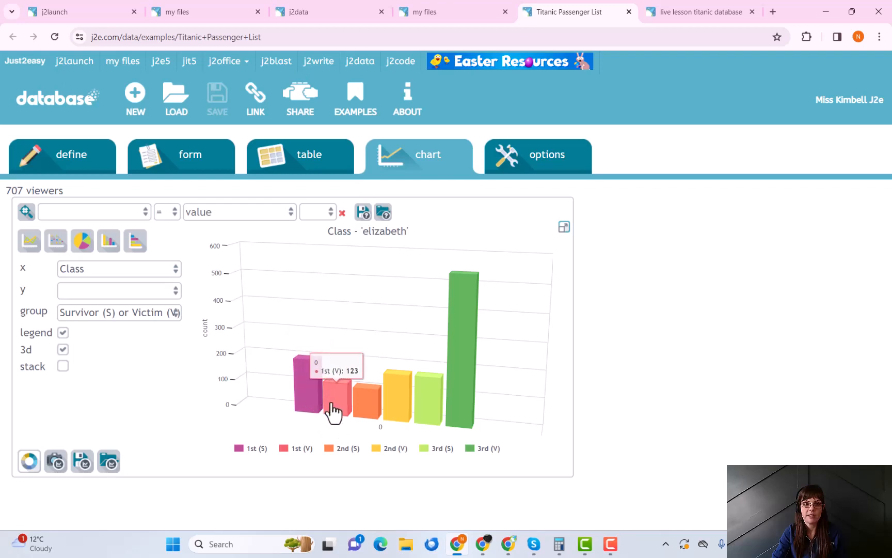
mouse_move(369, 408)
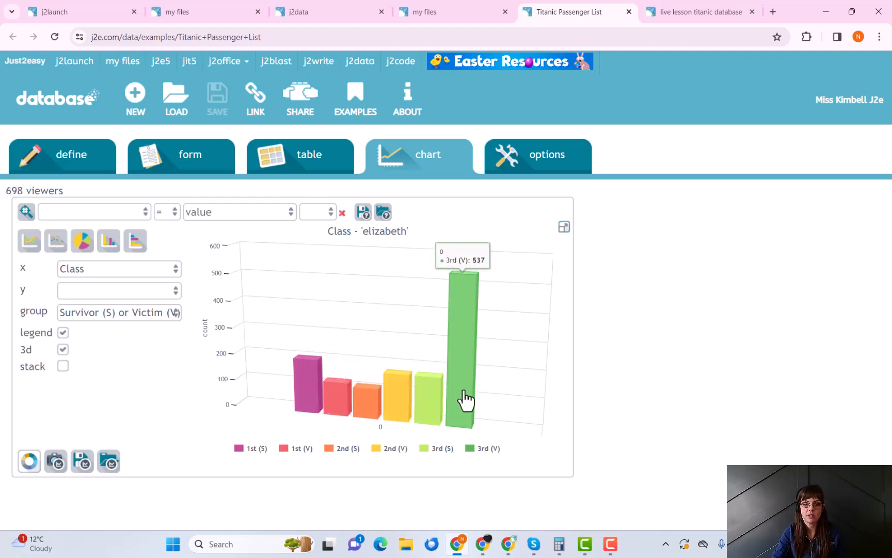
mouse_move(428, 409)
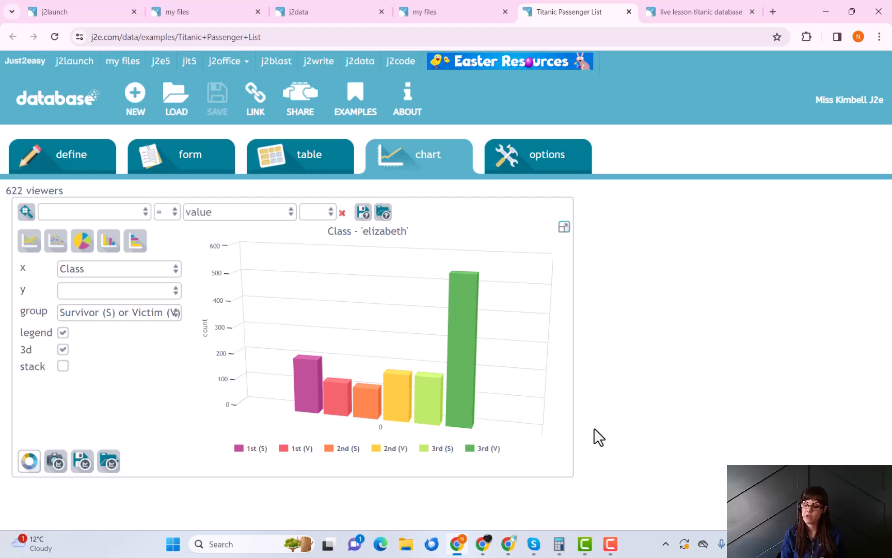
mouse_move(467, 413)
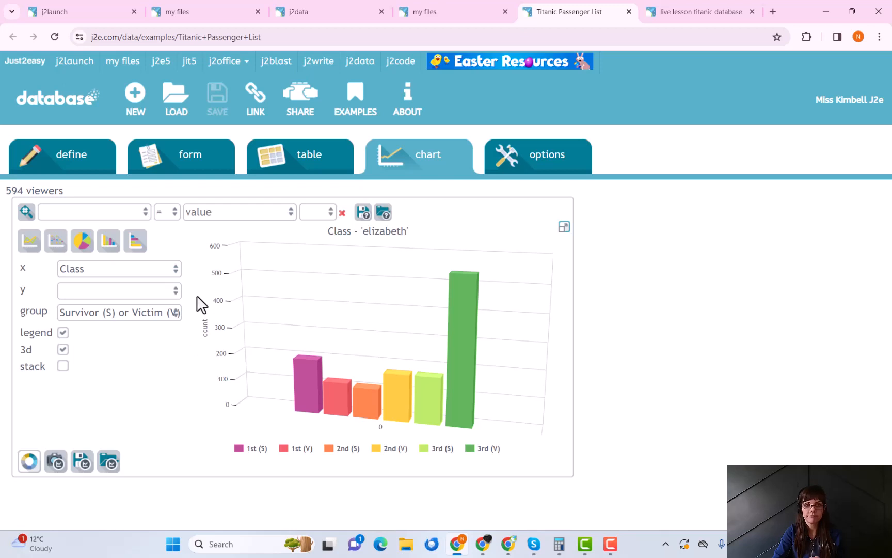
- View the fields available for the x axis without changing Class, and return to the "Creating charts" lesson slide
click(173, 269)
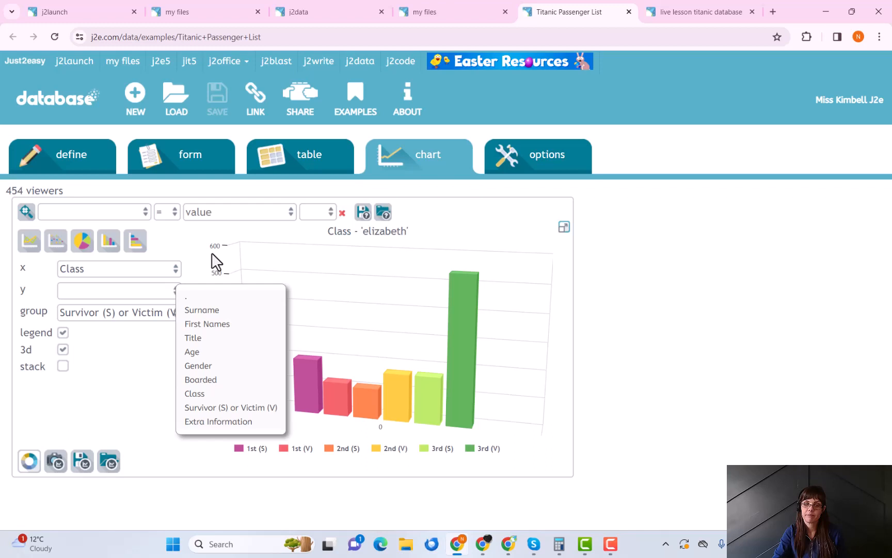
click(200, 244)
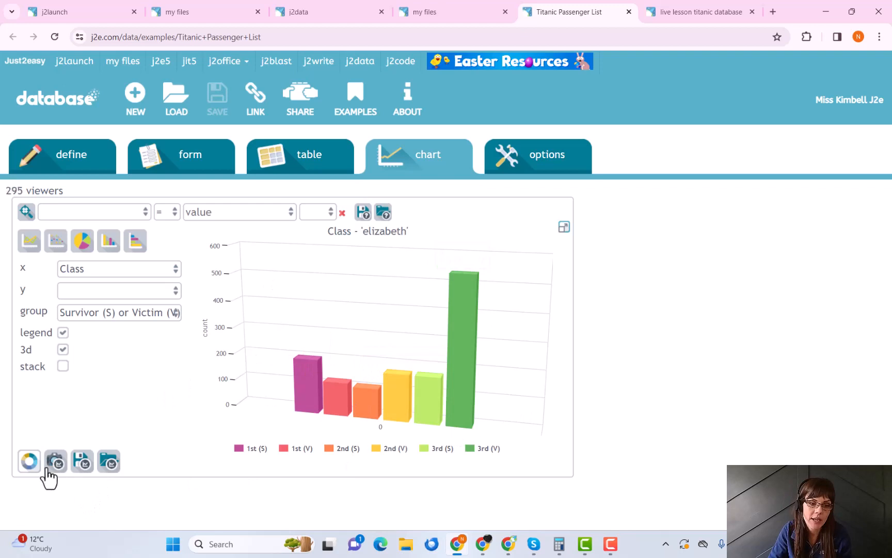
click(78, 465)
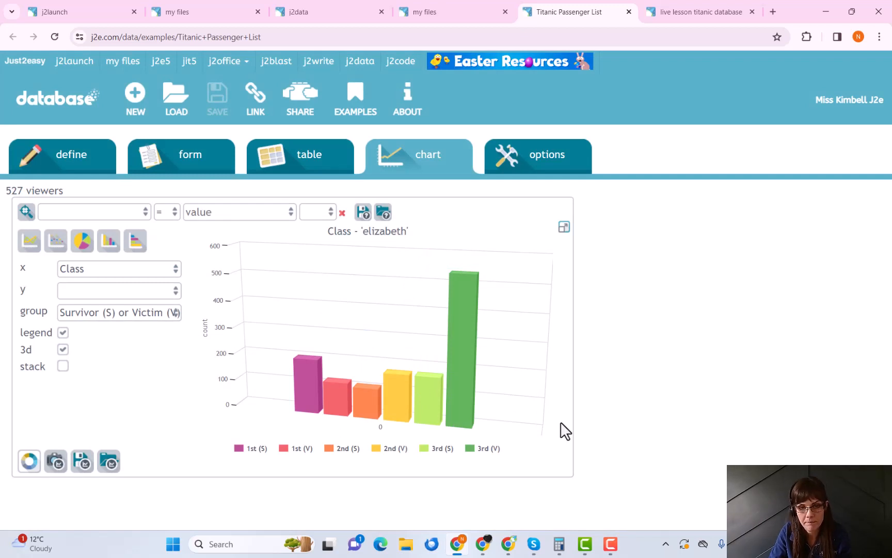
click(680, 12)
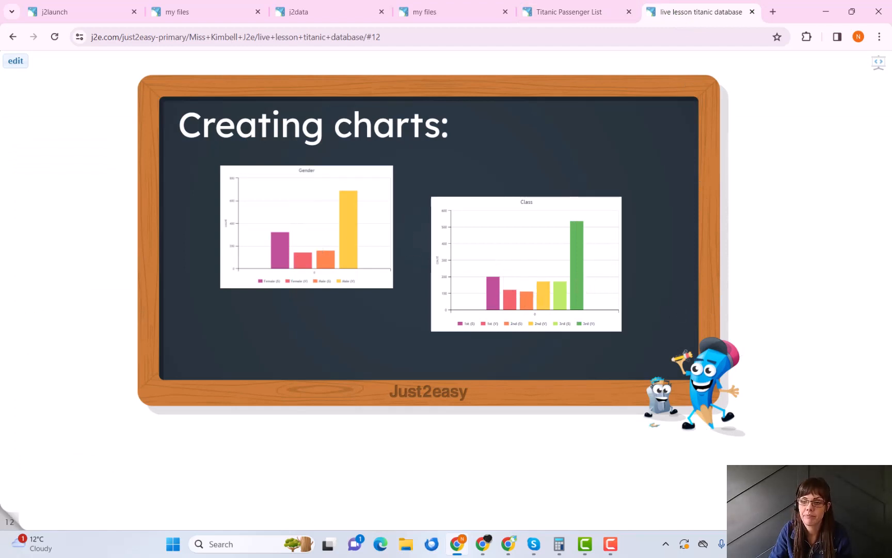
- Advance the lesson presentation to the slide that follows "Creating charts"
click(881, 518)
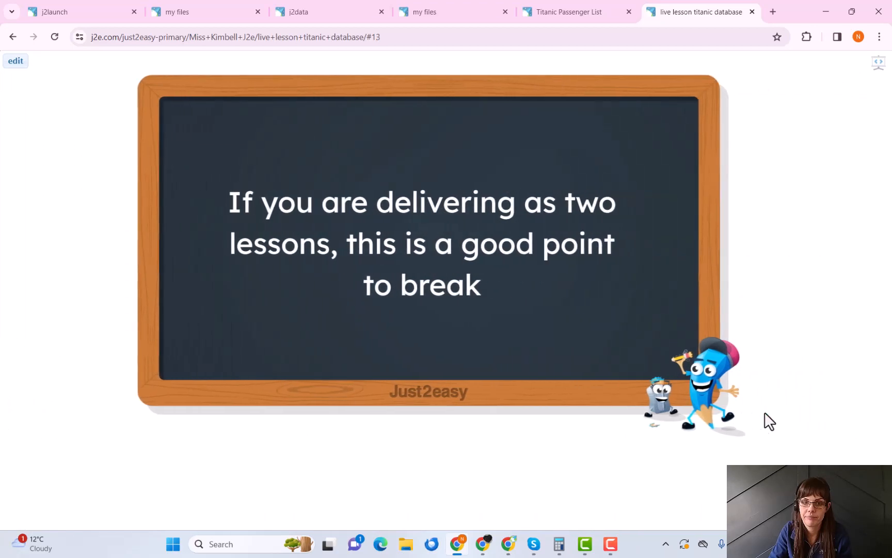
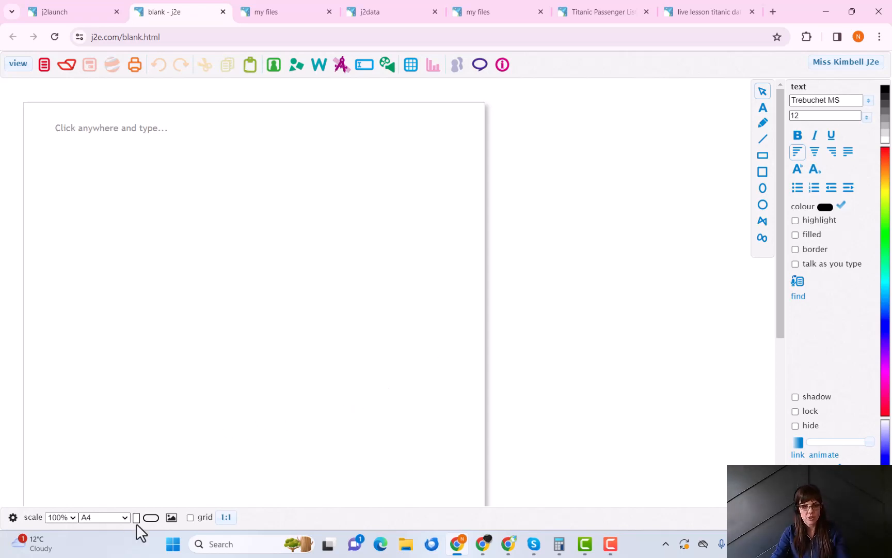
- Switch the blank j2e document's A4 page to landscape orientation
scroll(135, 512, up, 5)
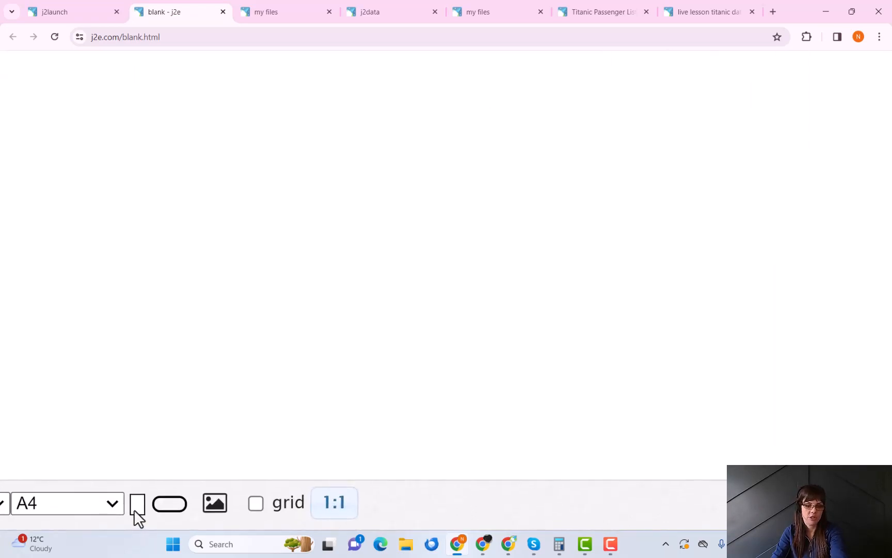
scroll(134, 506, left, 2)
scroll(134, 506, left, 2)
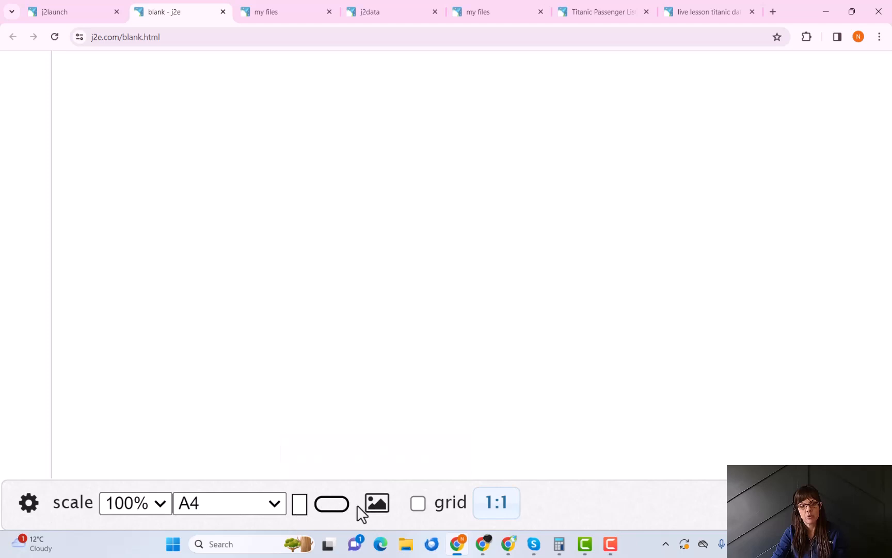
click(299, 502)
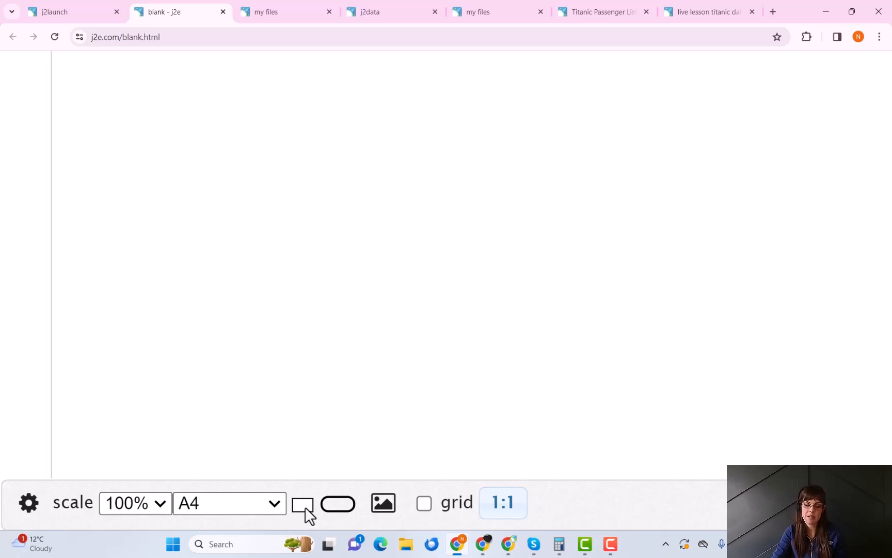
click(305, 507)
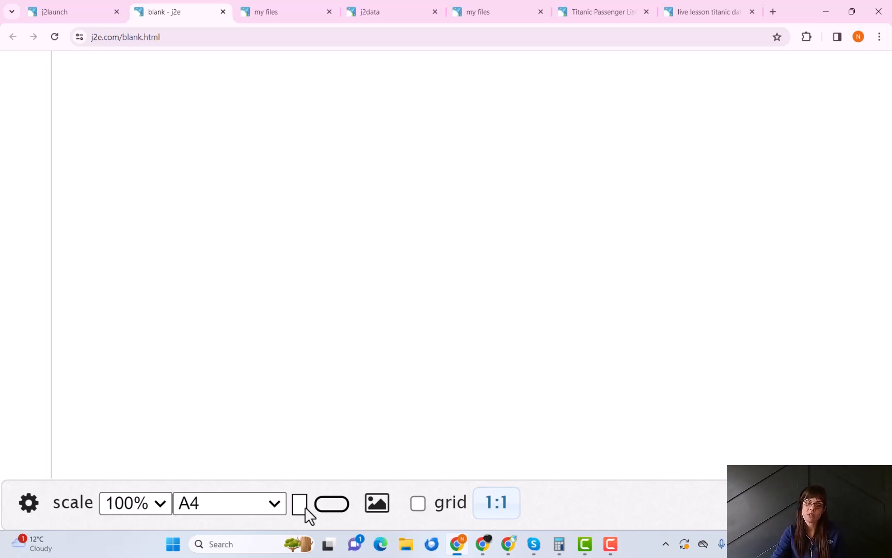
click(305, 507)
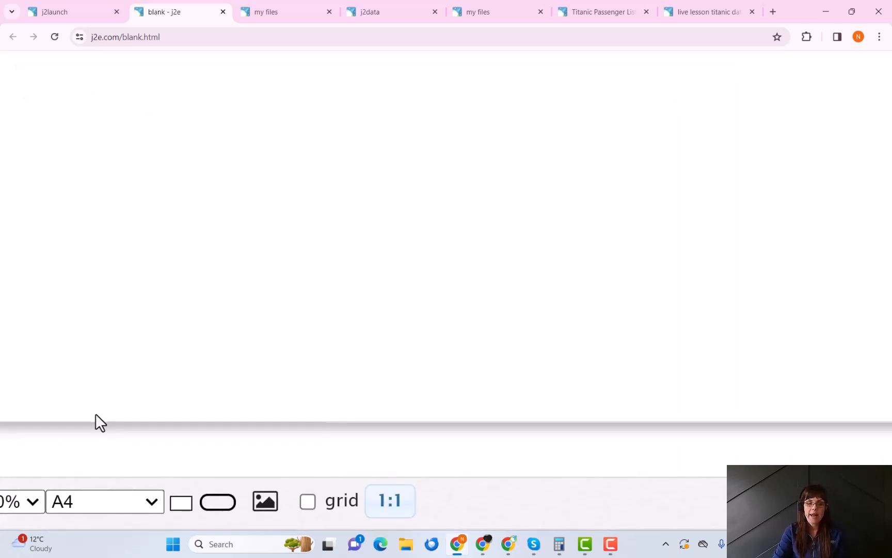
- Try yellow, dark olive and dark cyan in turn as the page background colour
click(218, 501)
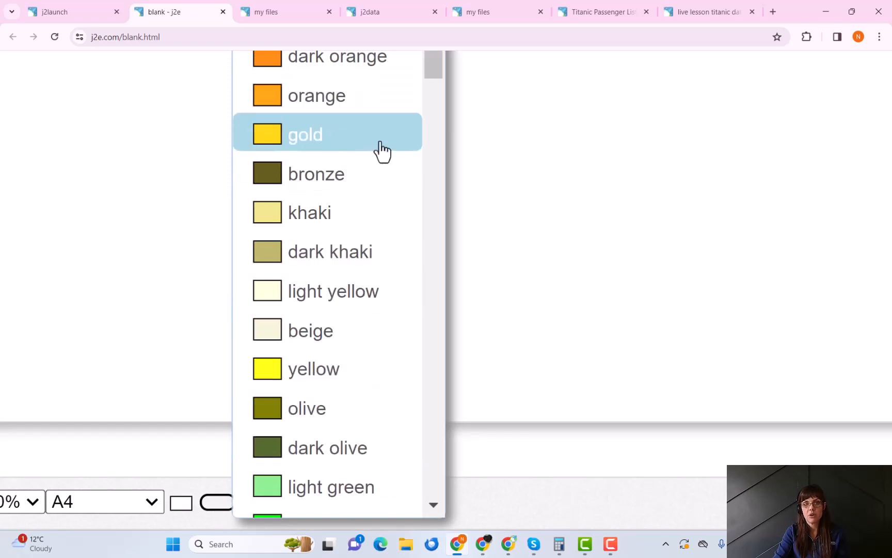
click(374, 369)
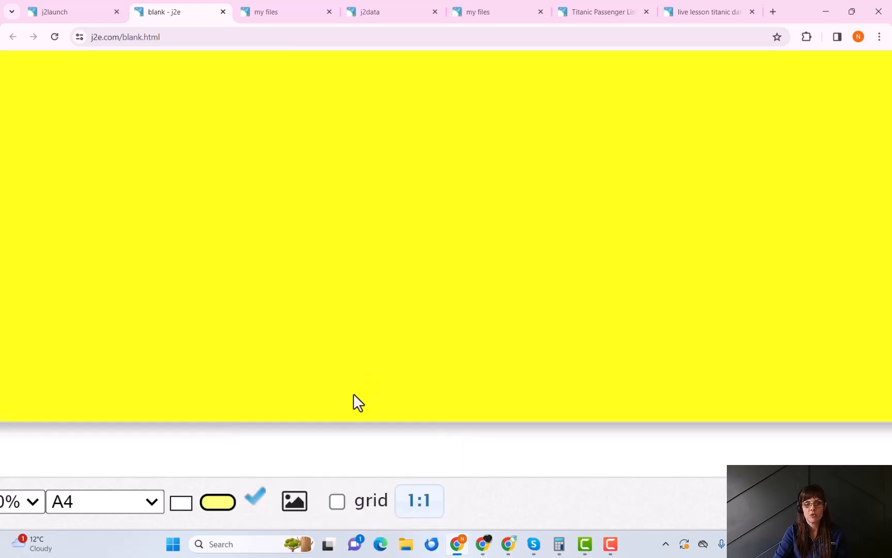
click(223, 502)
click(333, 449)
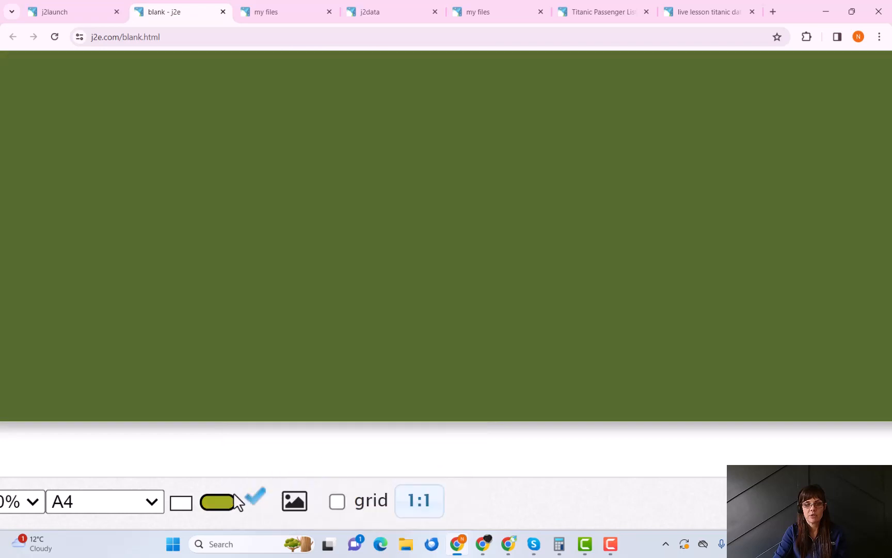
click(220, 500)
scroll(364, 333, down, 5)
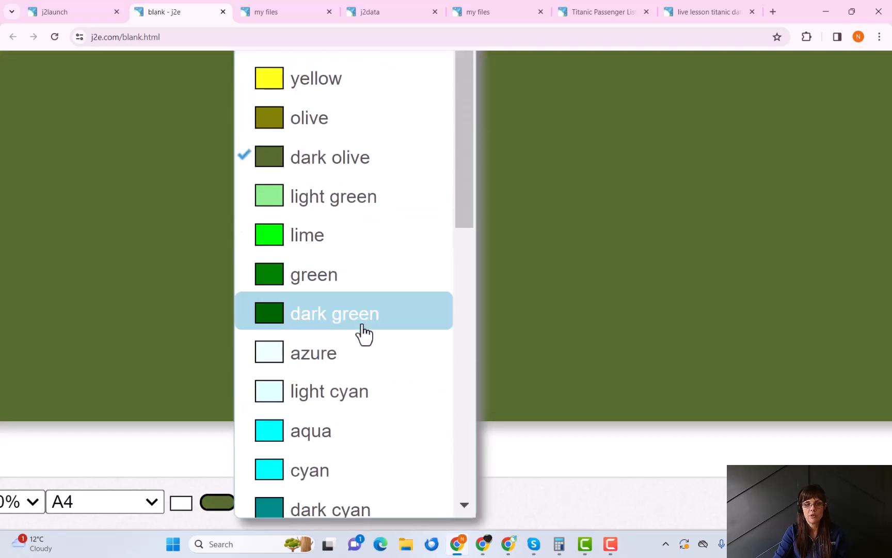
scroll(365, 332, down, 4)
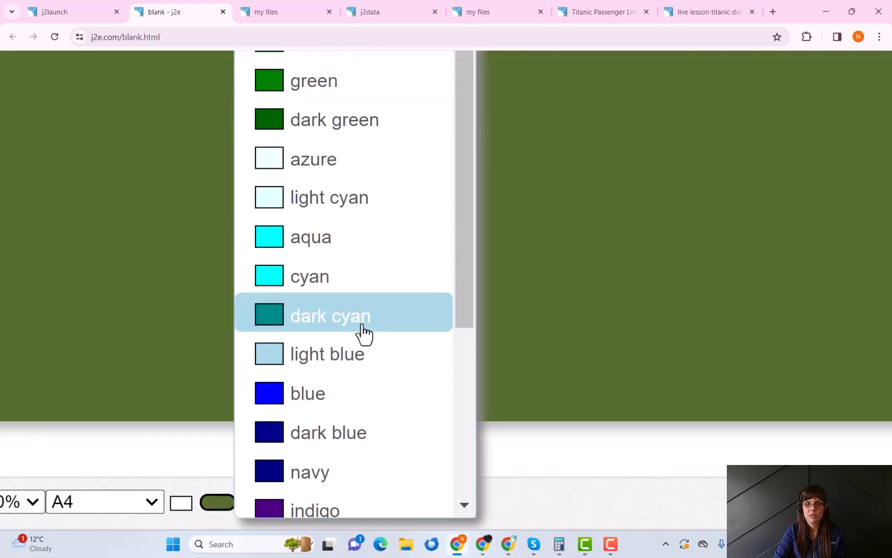
click(364, 332)
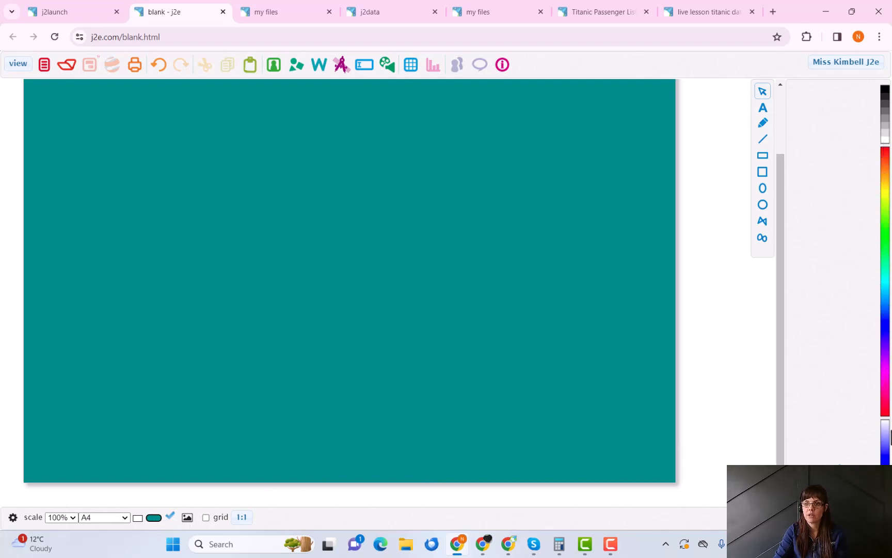
- Try a blue page background and darken its shade to r=0 g=23 b=90
click(888, 323)
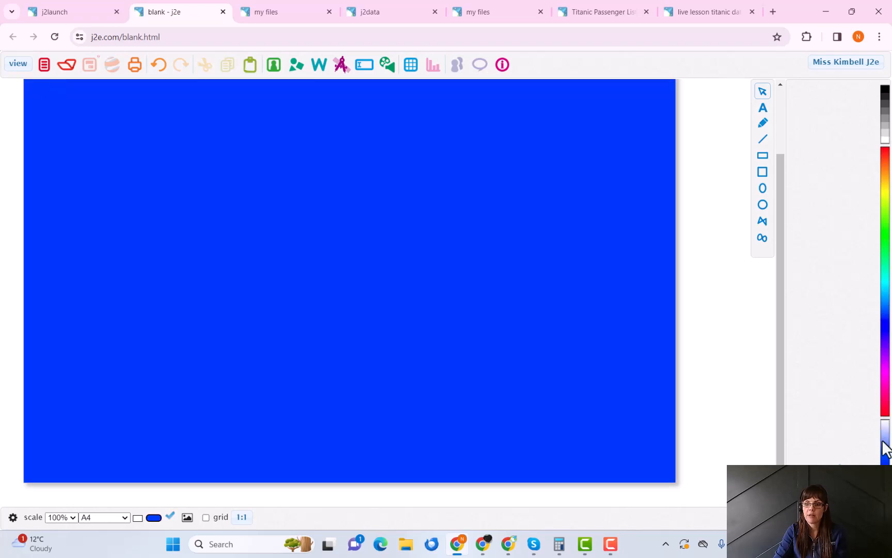
click(886, 479)
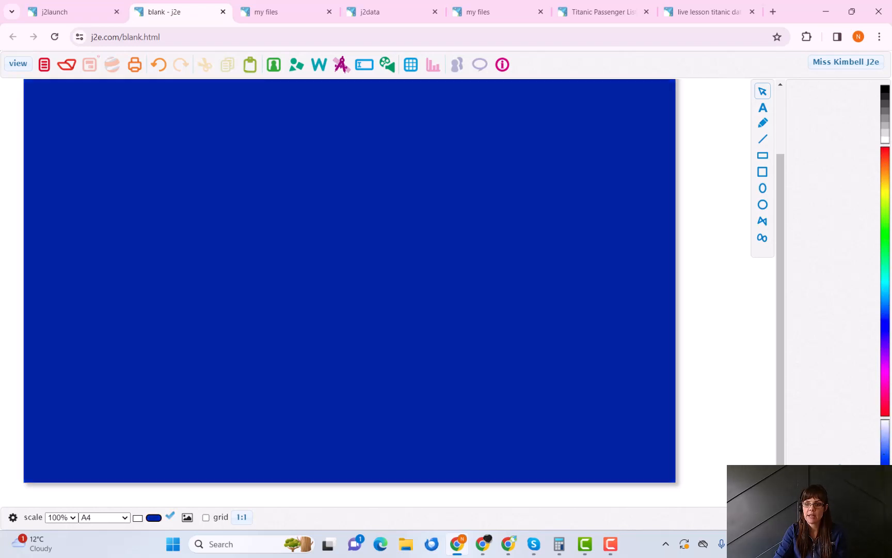
click(886, 488)
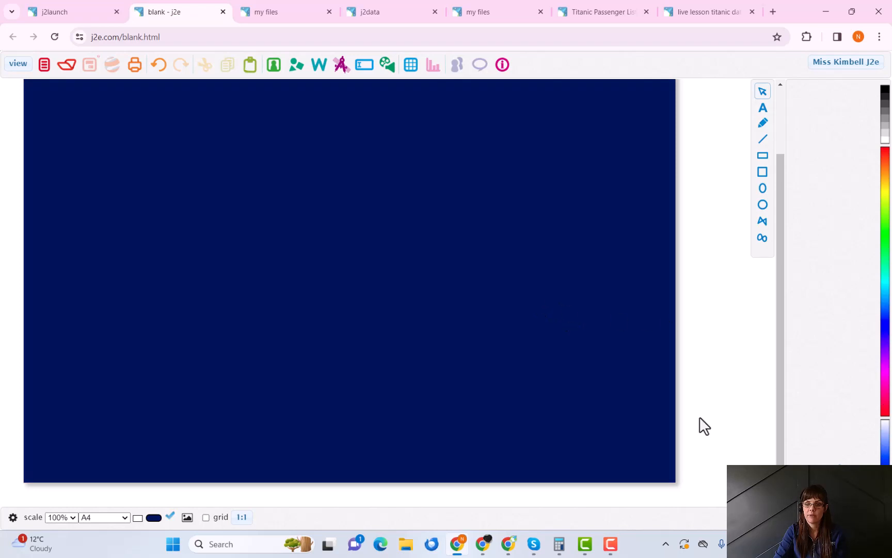
- Set the page background colour to dark cyan from the named colours
click(154, 518)
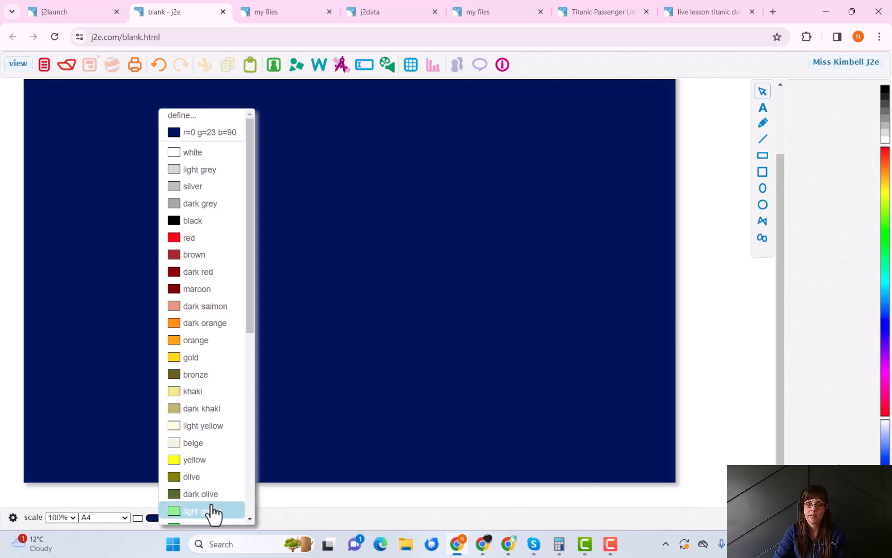
scroll(215, 488, down, 2)
scroll(209, 455, down, 4)
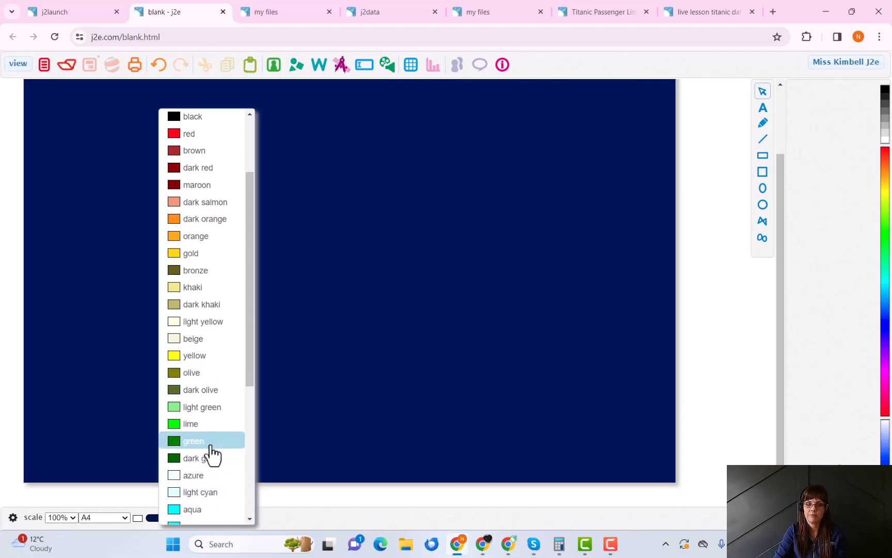
click(208, 362)
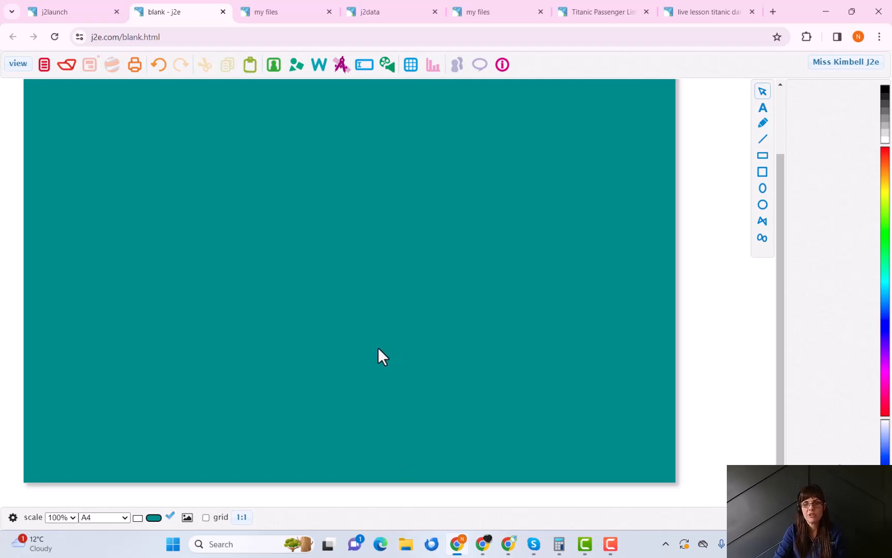
- Add the title text "The Titanic" near the top of the page
scroll(378, 348, up, 1)
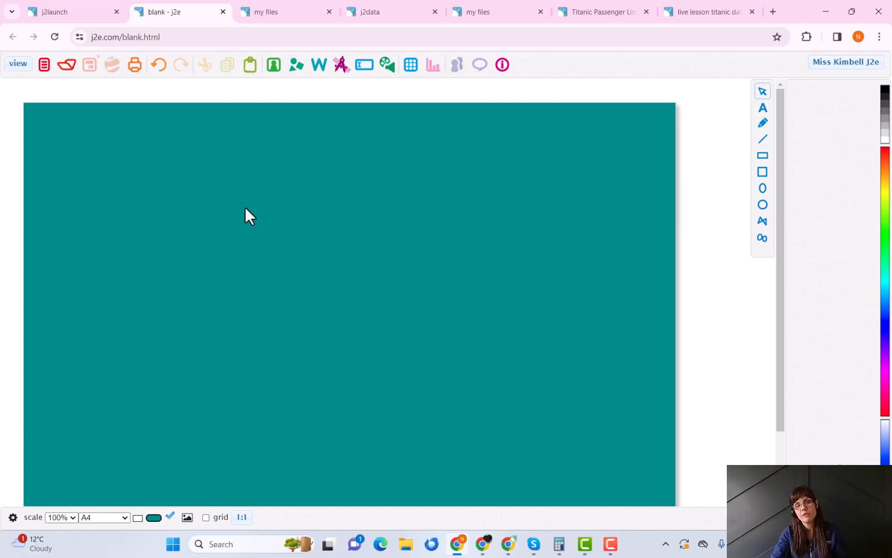
click(304, 199)
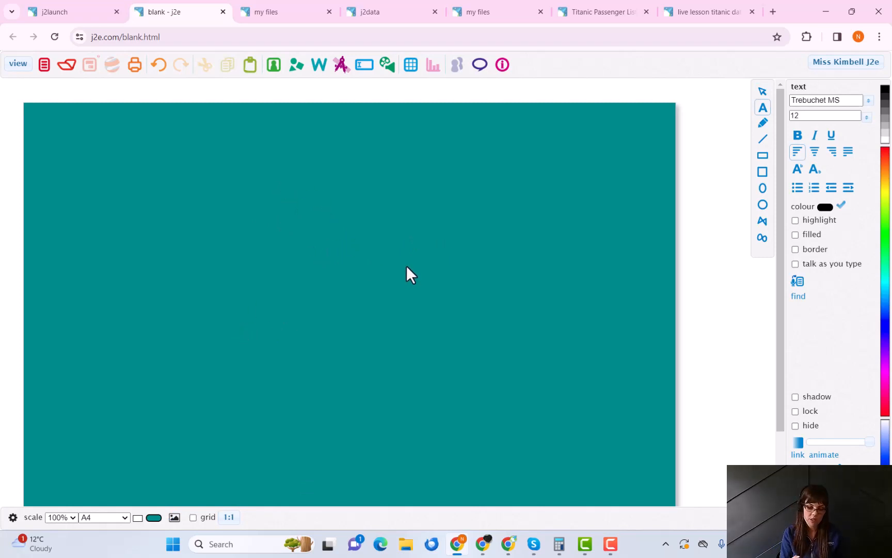
text(T)
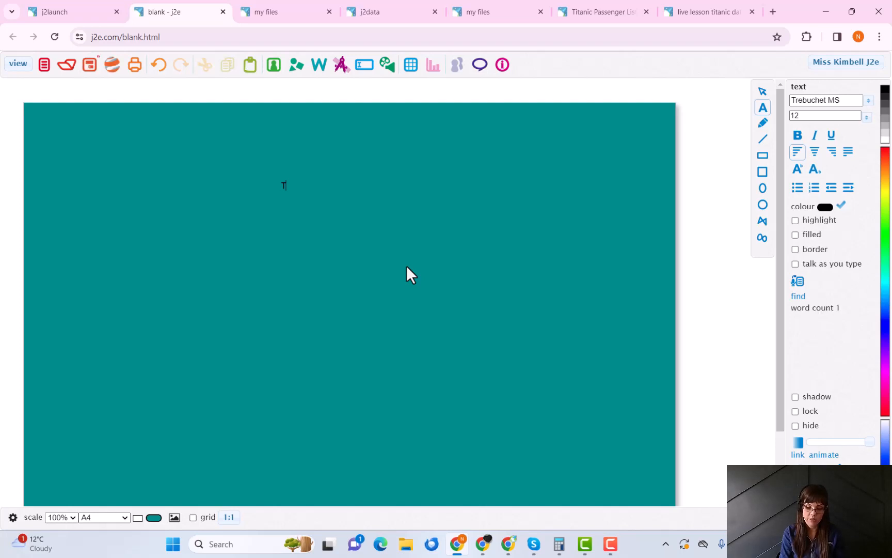
text(he )
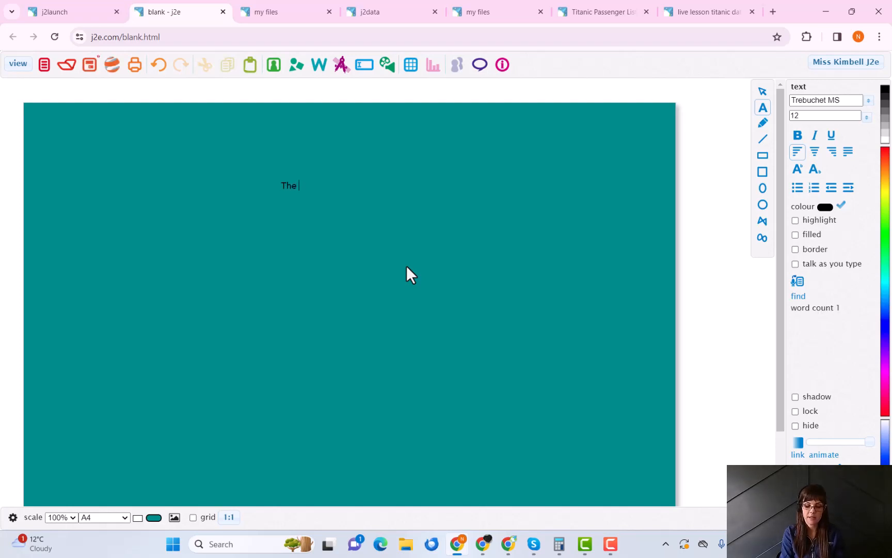
text(tTita)
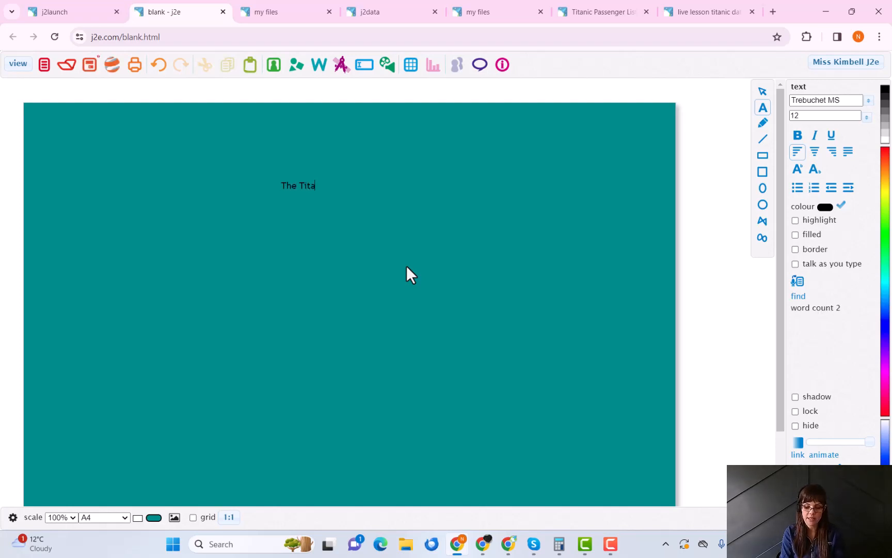
text(nic)
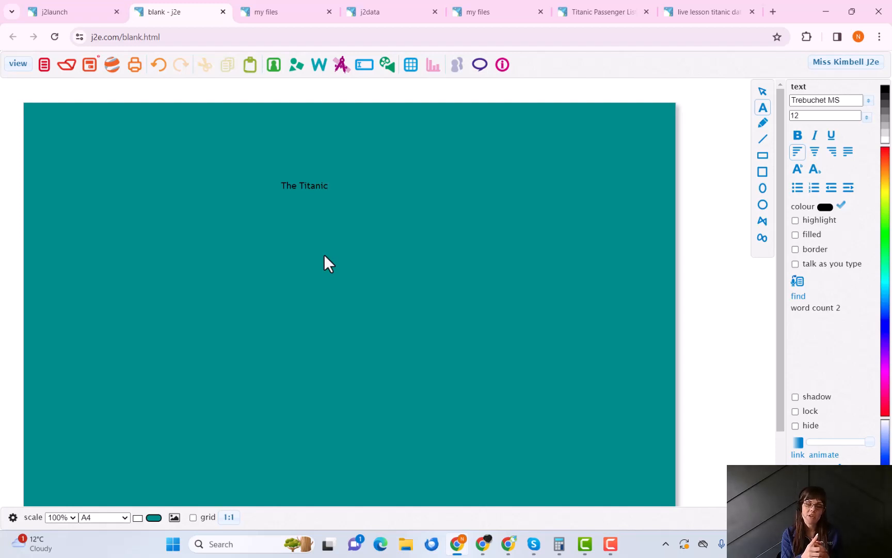
- Select the "The Titanic" text box and stretch it until the title is about font size 64
double_click(301, 183)
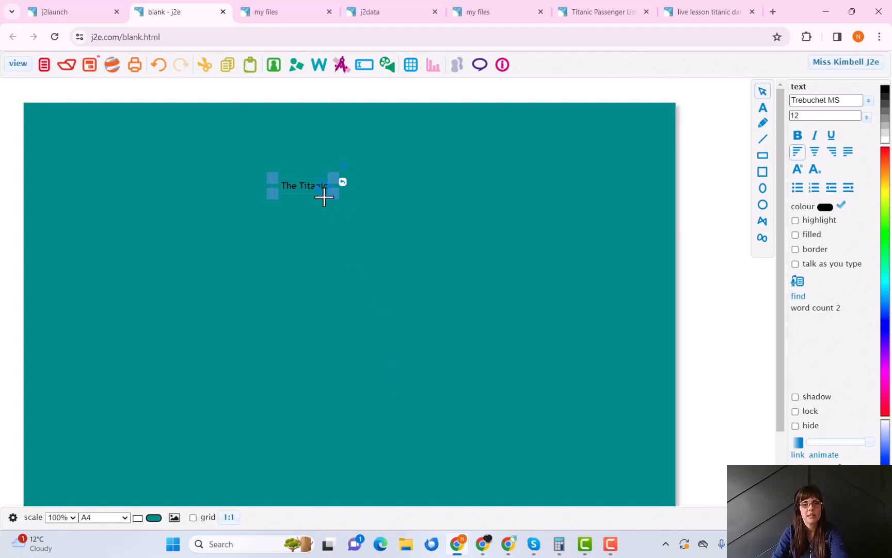
scroll(321, 199, up, 5)
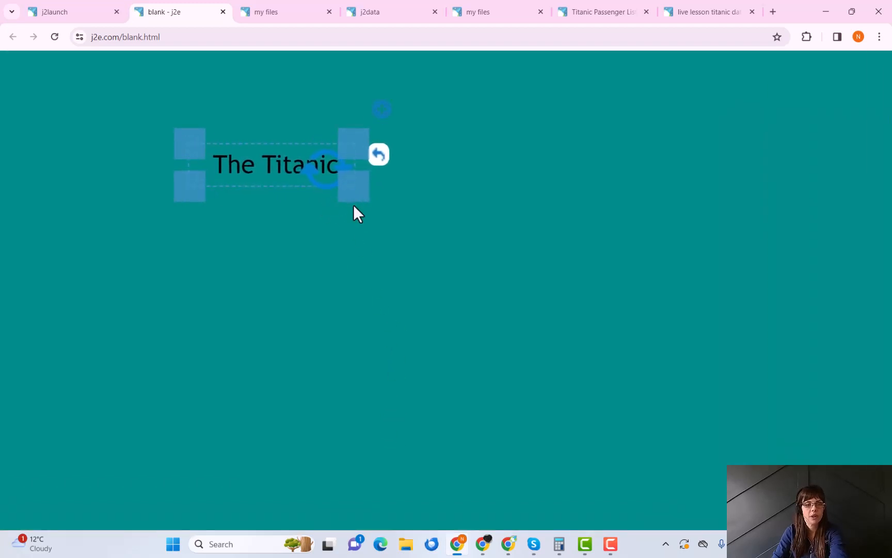
scroll(353, 207, down, 5)
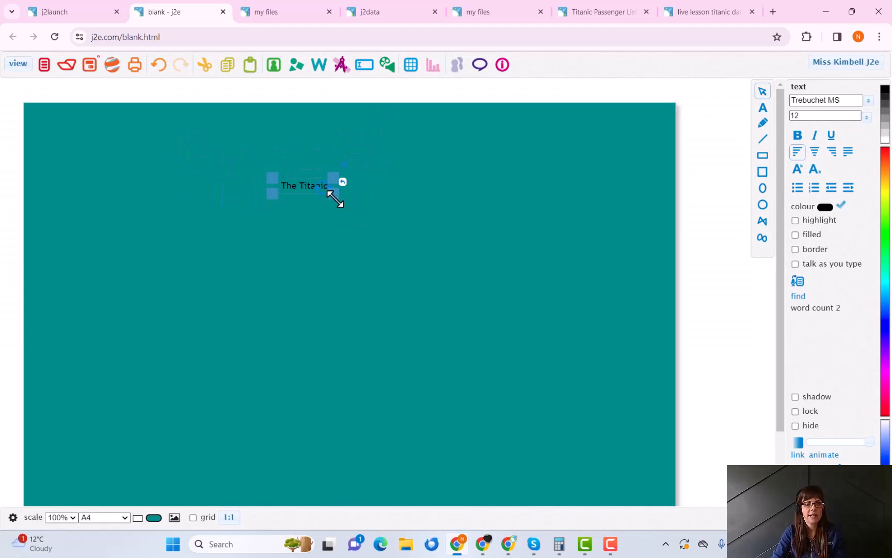
drag(335, 197, 398, 226)
drag(477, 255, 611, 329)
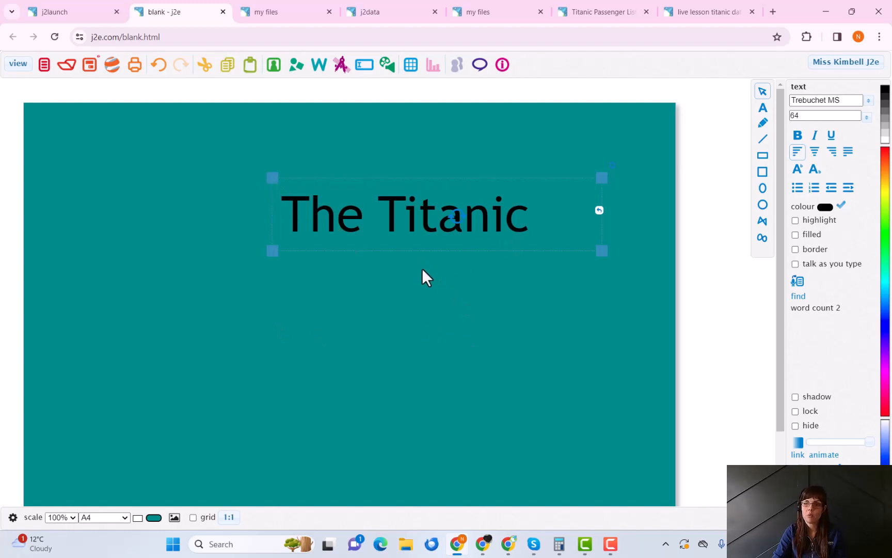
- Try font size 72 and a custom size of 108 for the "The Titanic" title
click(867, 117)
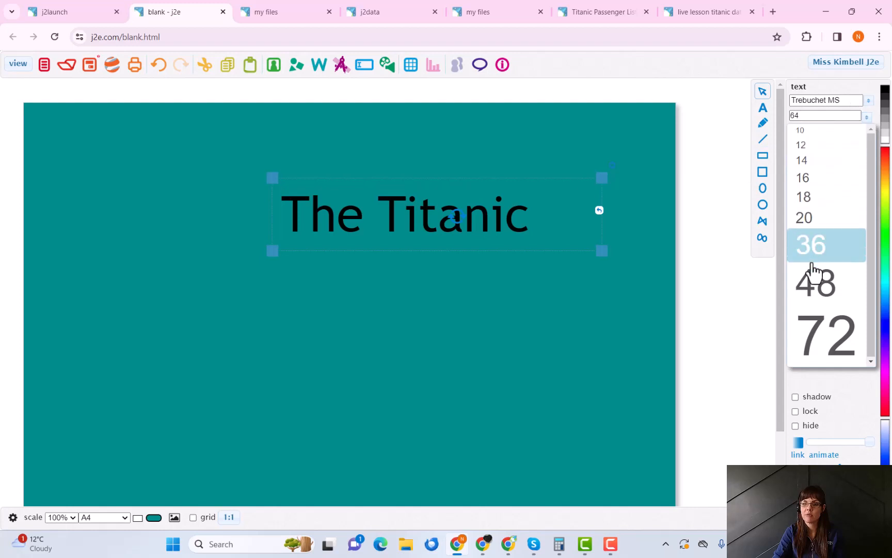
click(822, 345)
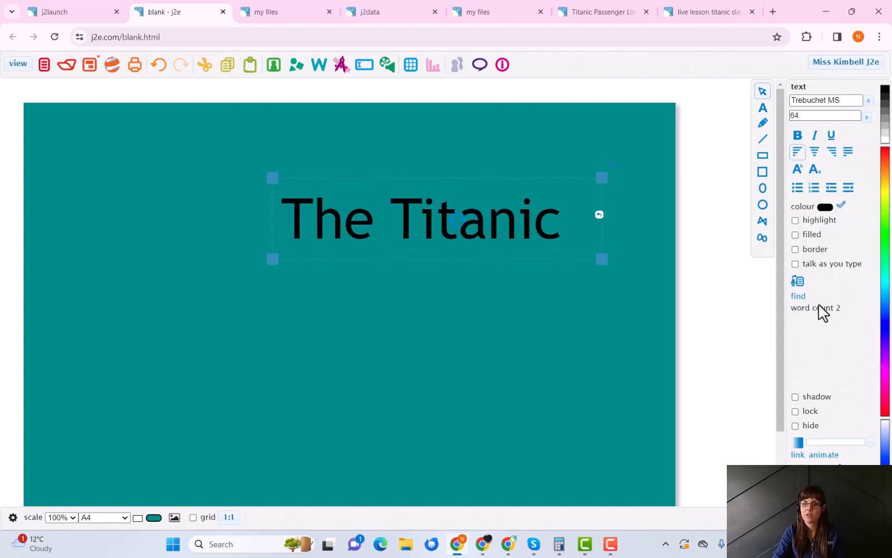
click(830, 114)
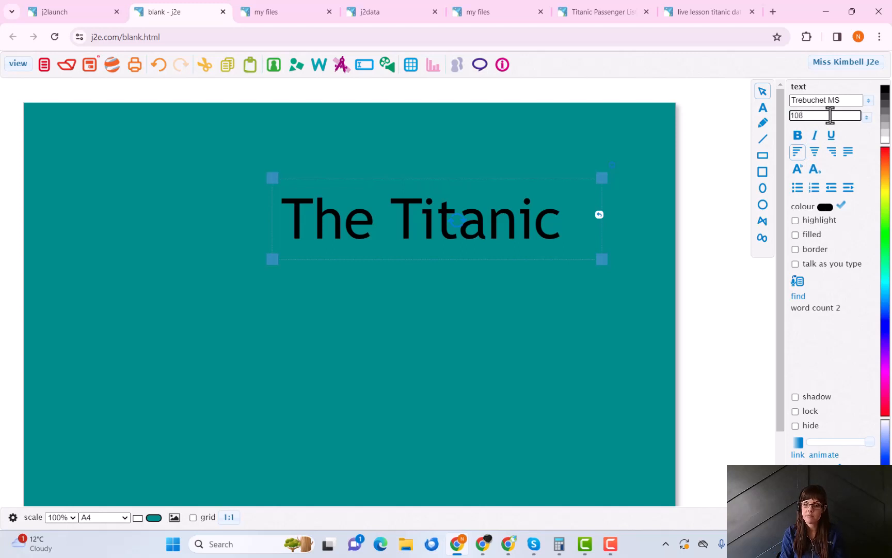
text(108)
key(Return)
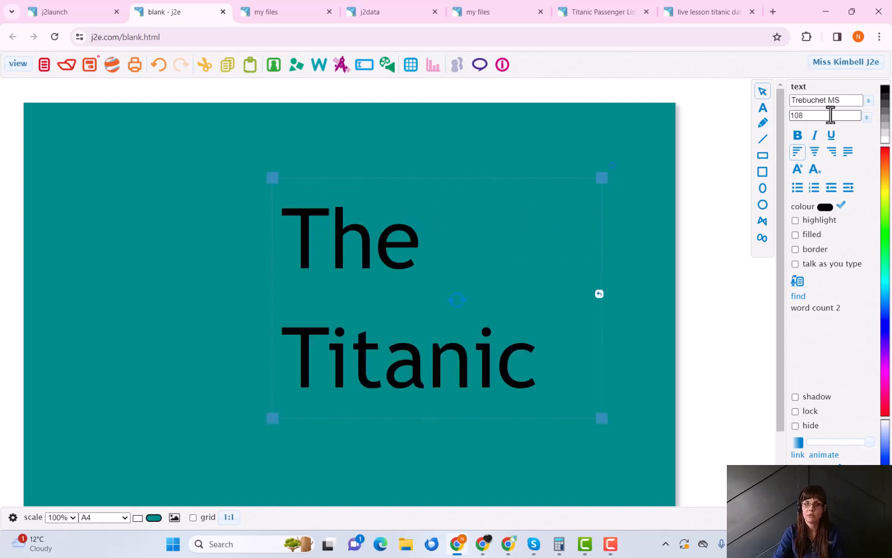
- Try font size 48 for the "The Titanic" title, and set its size to 64
click(867, 117)
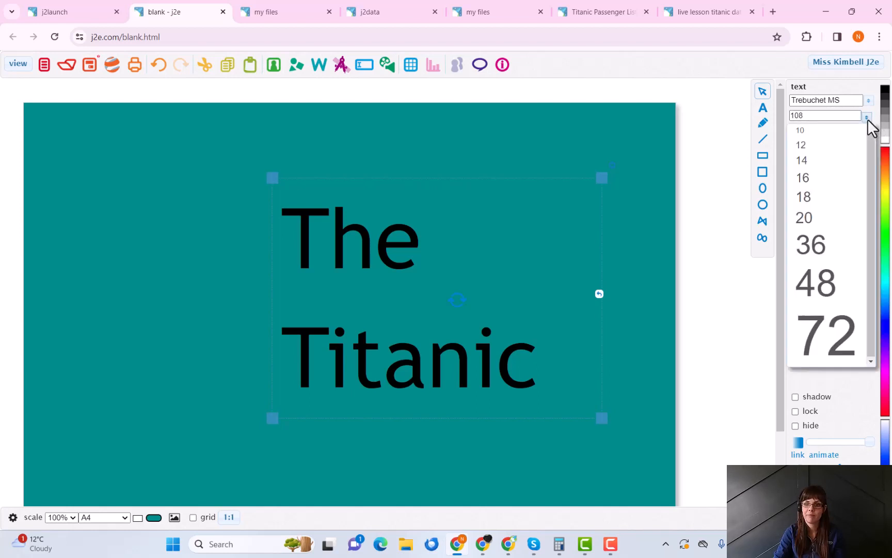
click(850, 279)
double_click(828, 115)
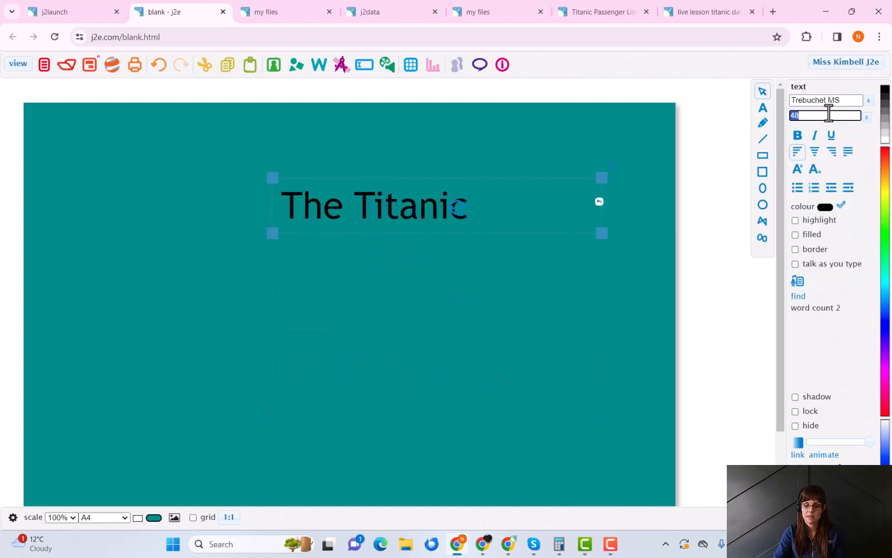
text(64)
key(Return)
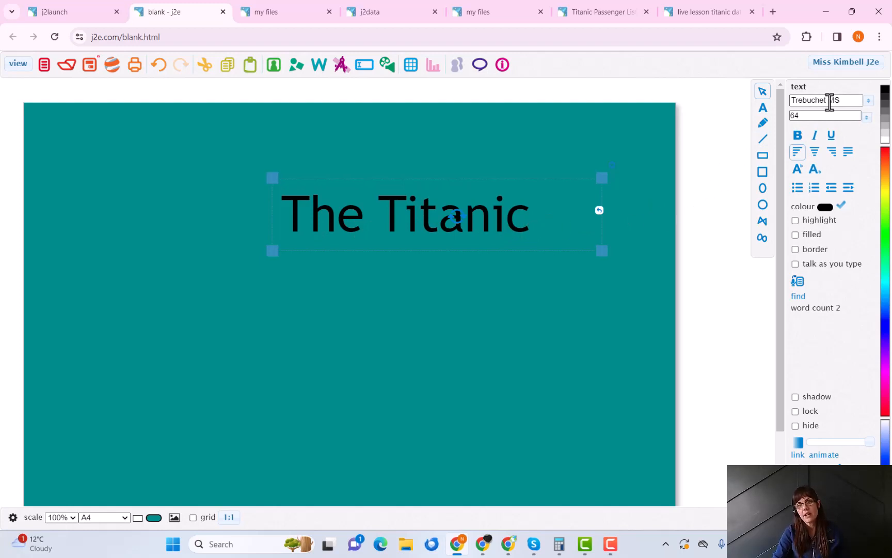
- Try the Impact and Comic Sans MS fonts on the "The Titanic" title
click(869, 102)
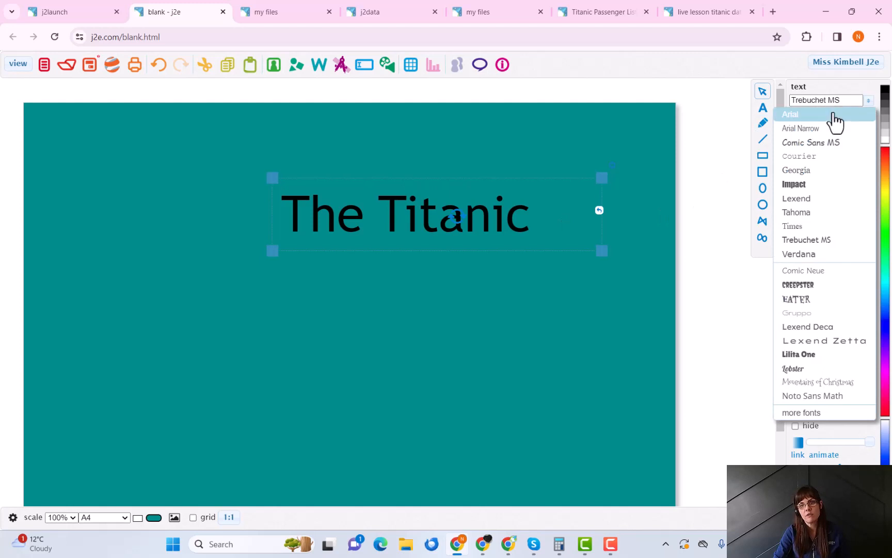
click(827, 193)
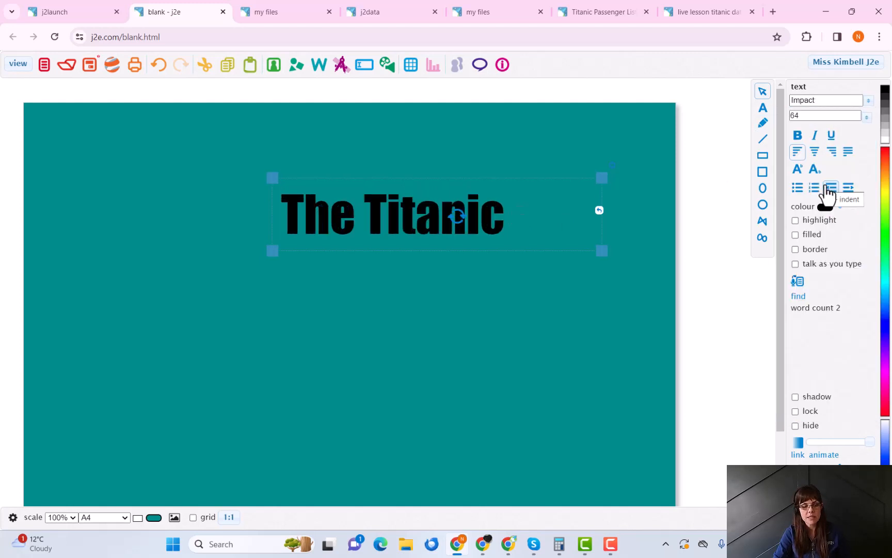
click(869, 101)
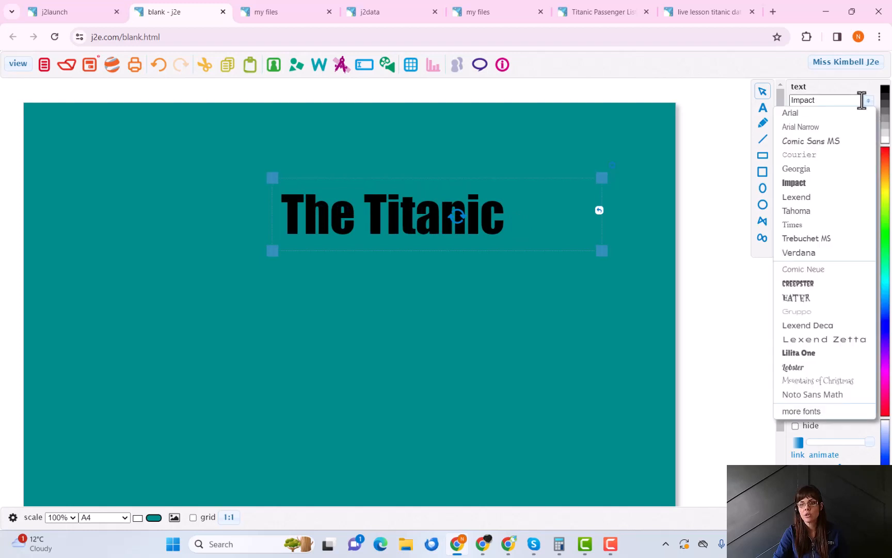
click(835, 149)
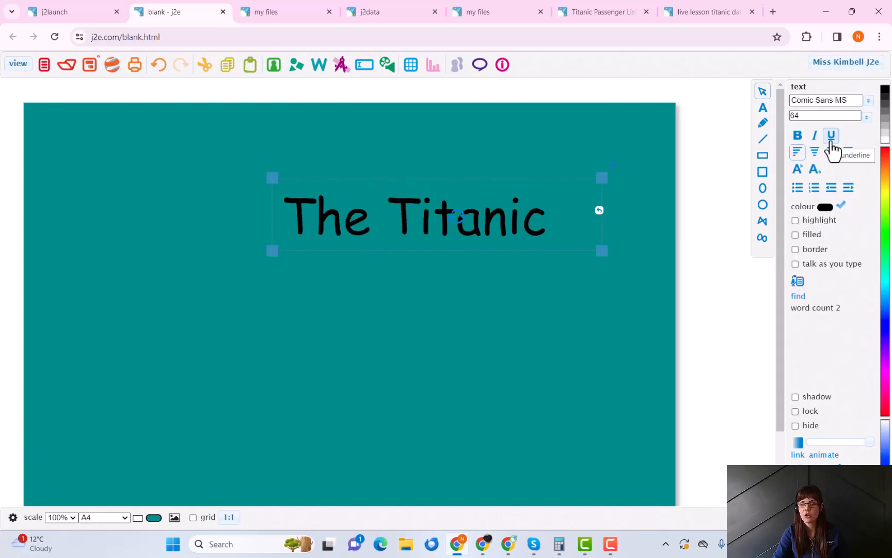
- Open the additional web fonts for the title, filter them to display styles and browse the samples
click(860, 101)
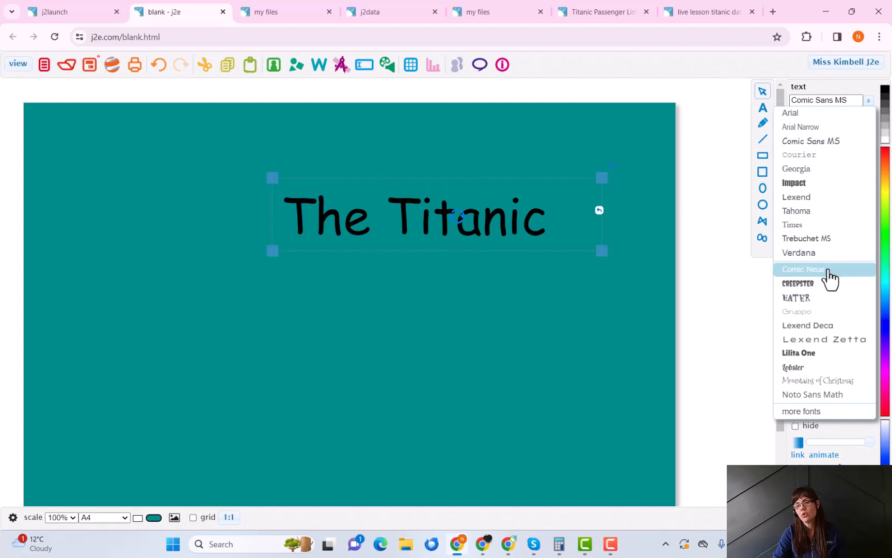
click(836, 412)
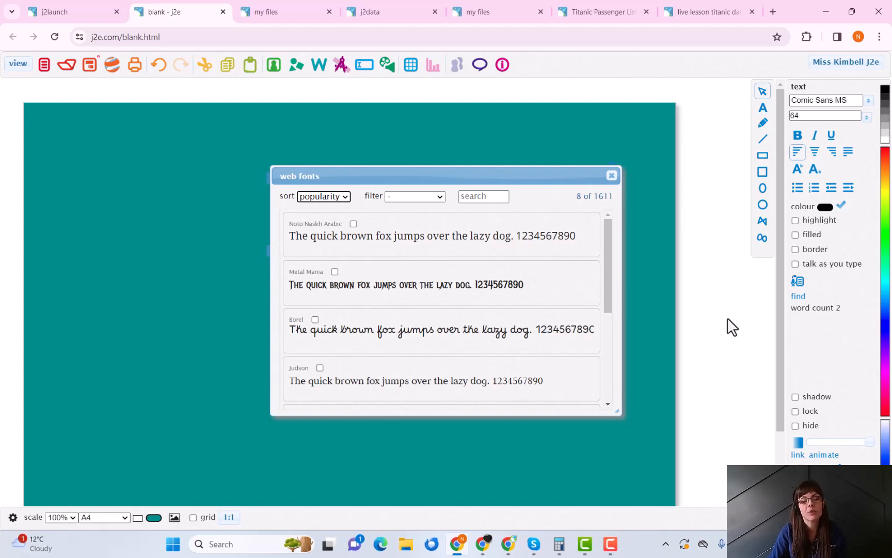
click(440, 197)
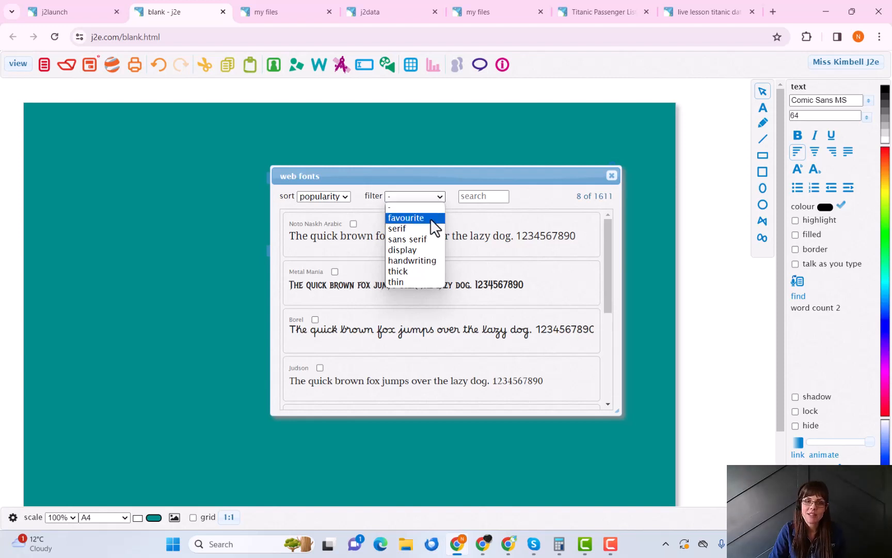
click(405, 251)
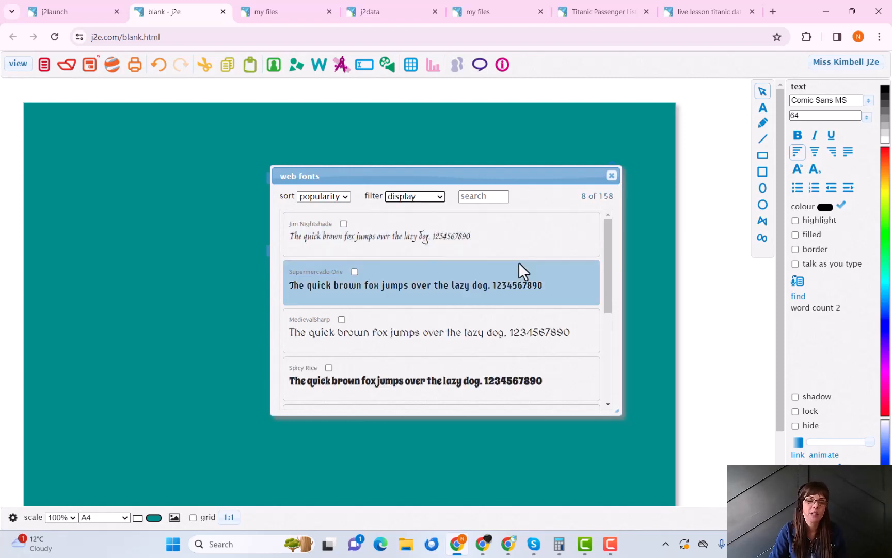
scroll(519, 262, down, 2)
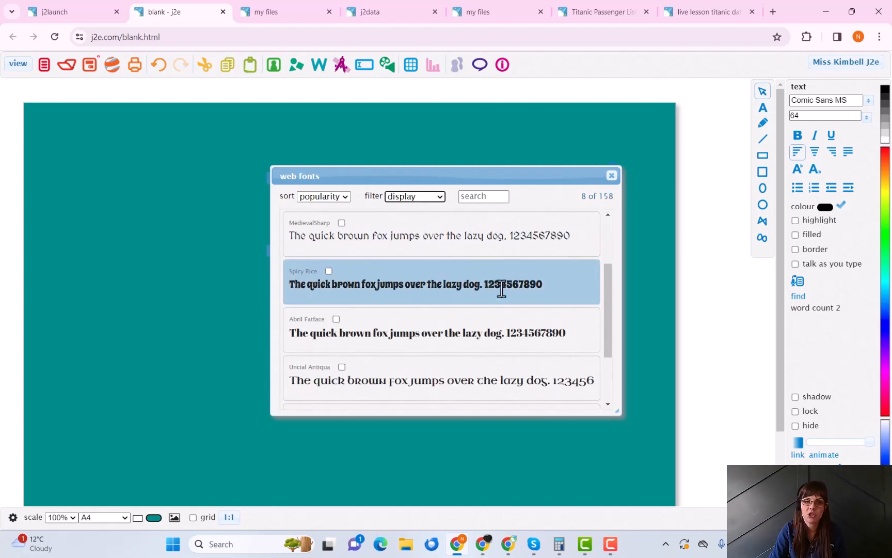
scroll(503, 289, down, 3)
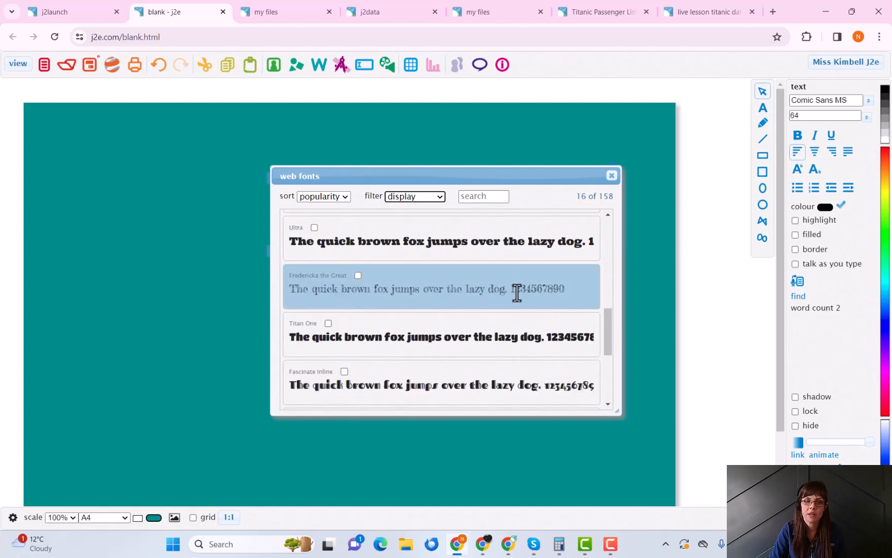
scroll(517, 293, down, 5)
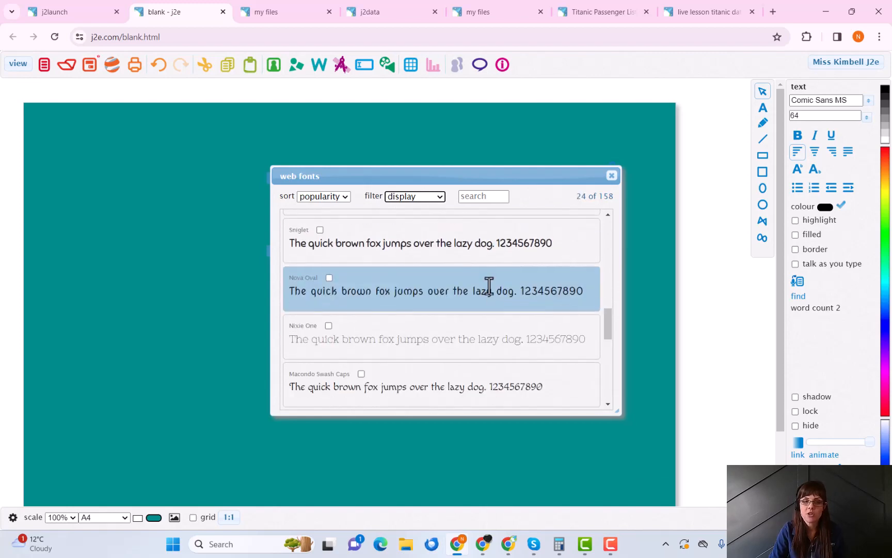
scroll(489, 286, down, 5)
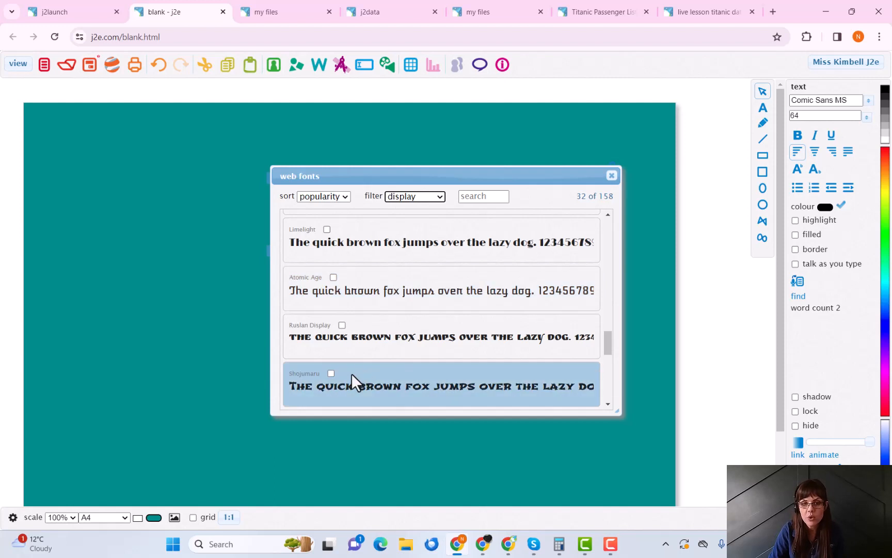
- Try to mark Shojumaru as a favourite font, and try Shojumaru and Ruslan Display on the title
click(331, 373)
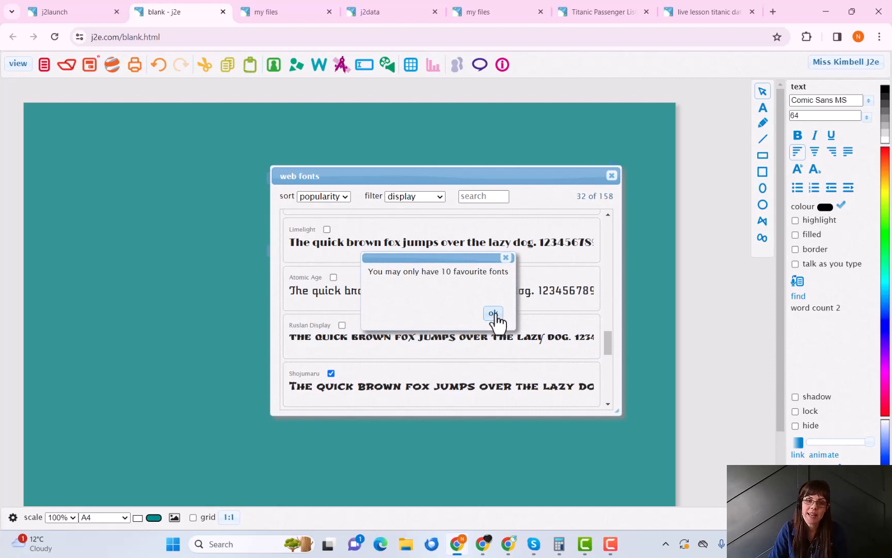
click(493, 314)
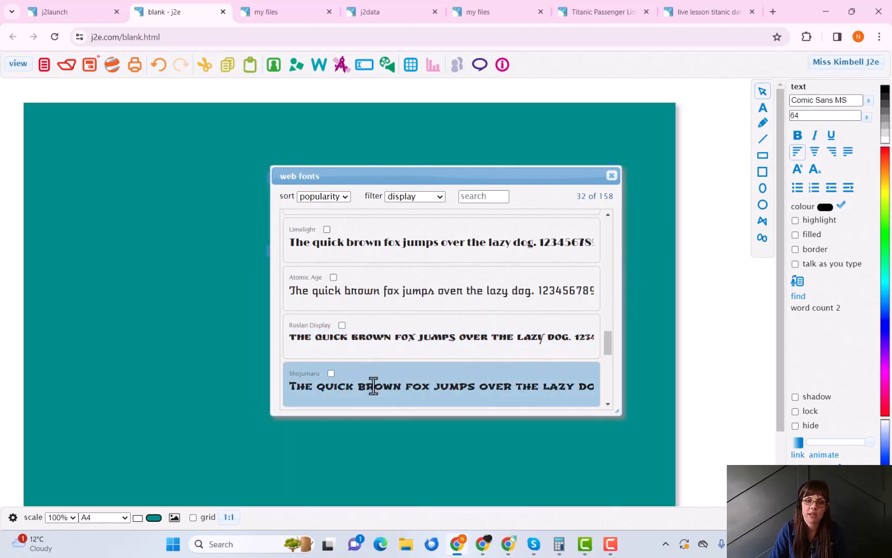
click(409, 381)
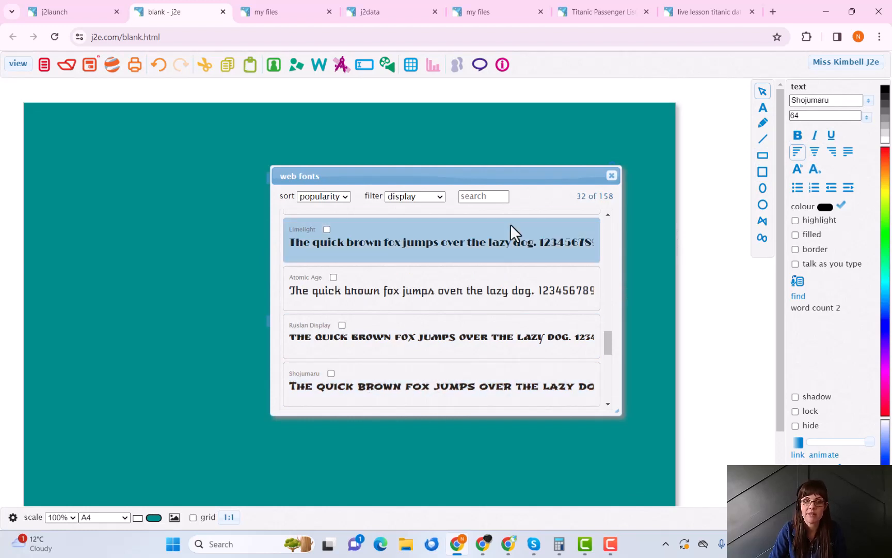
drag(540, 174, 743, 159)
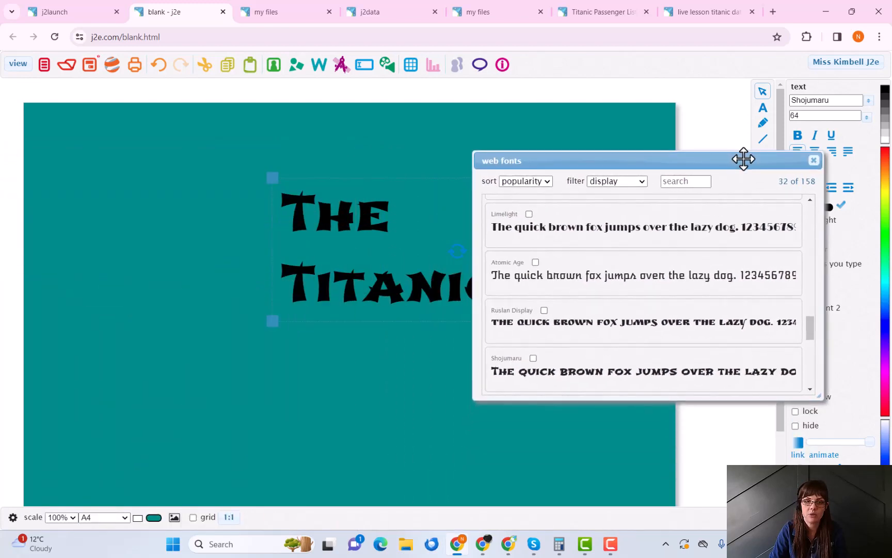
click(657, 331)
- Apply the Chango web font to the "The Titanic" title and close the web fonts window
scroll(687, 297, down, 1)
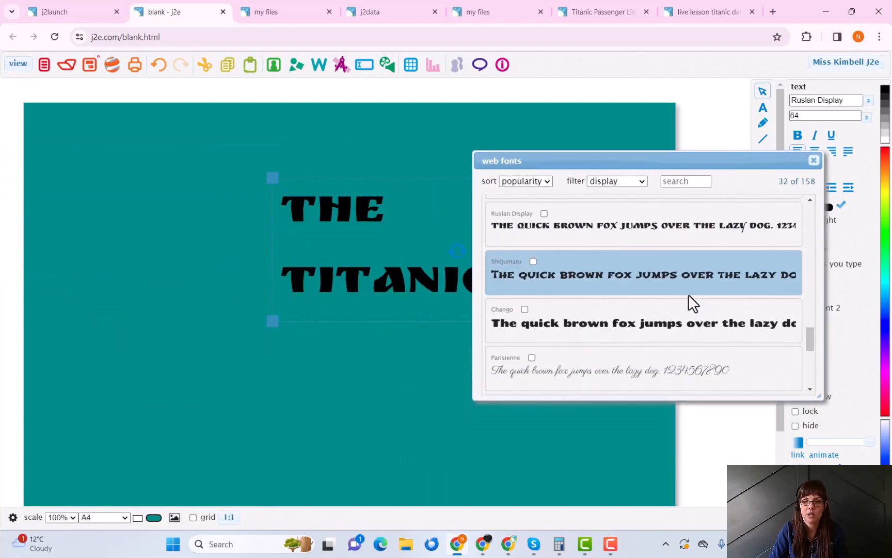
click(671, 316)
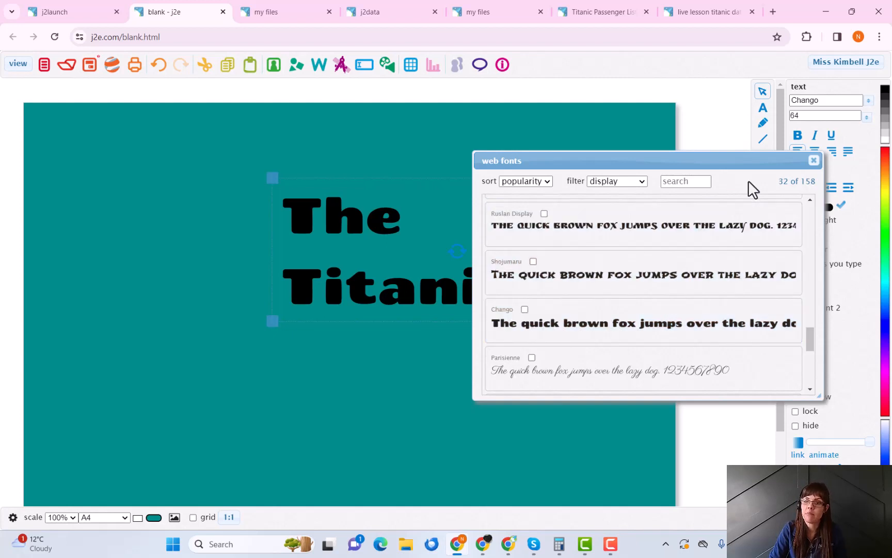
click(814, 160)
click(868, 101)
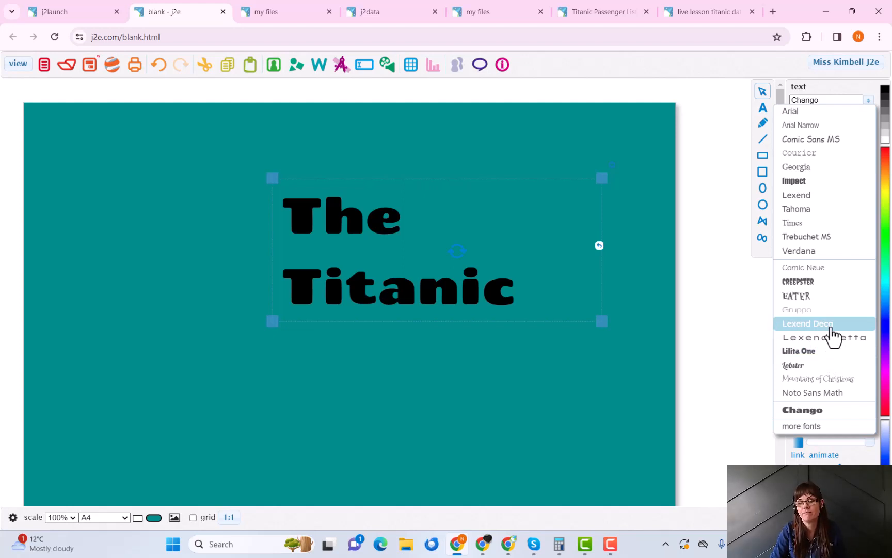
click(672, 383)
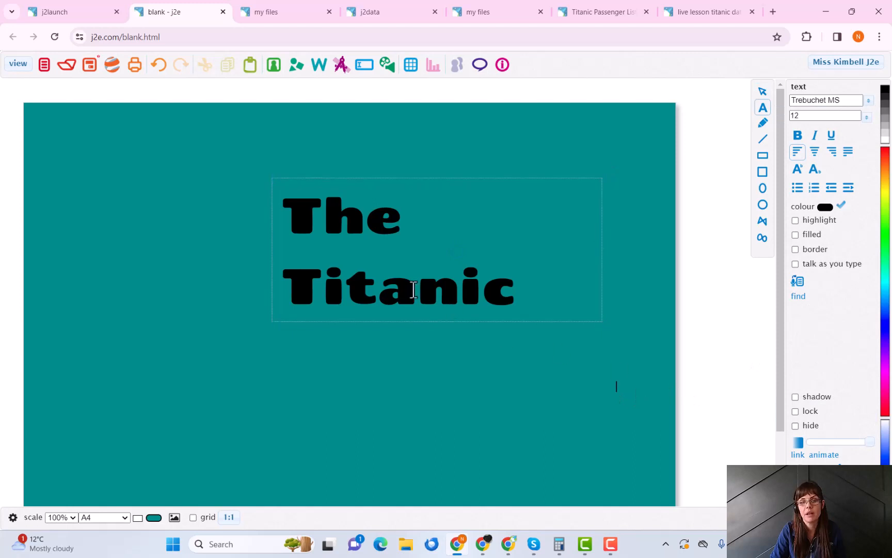
drag(467, 243, 418, 249)
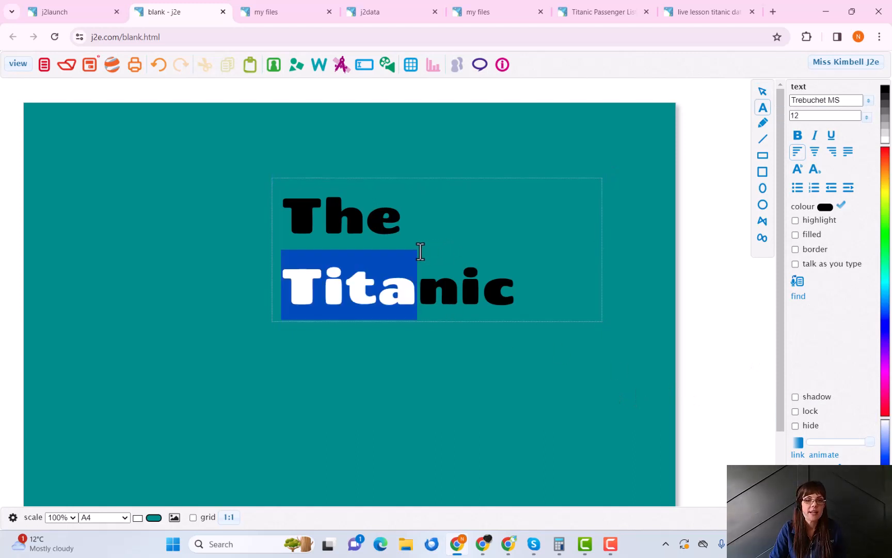
click(459, 245)
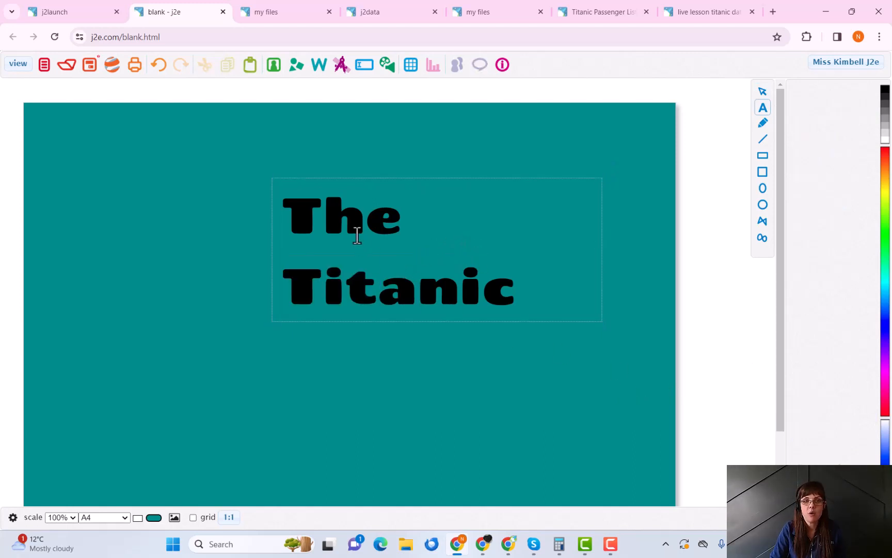
- Centre the title text and give its text box a white fill and a border
click(442, 269)
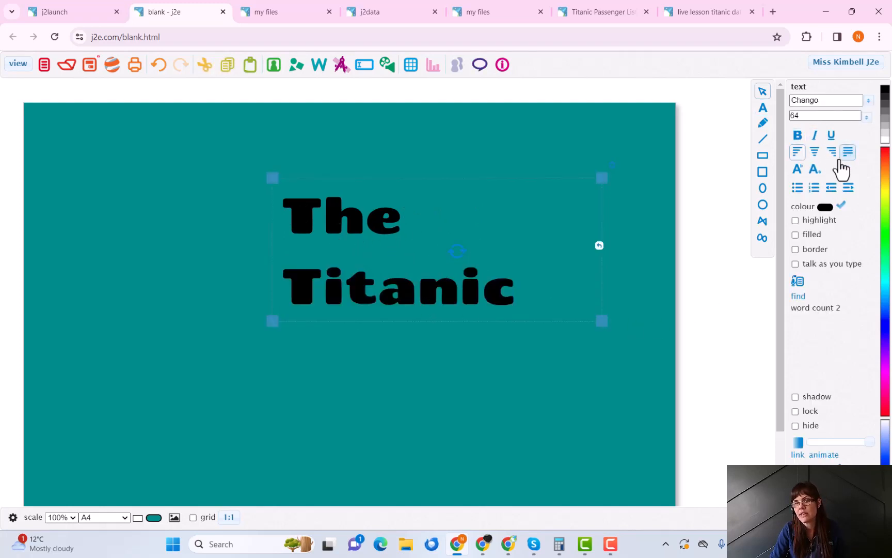
click(814, 151)
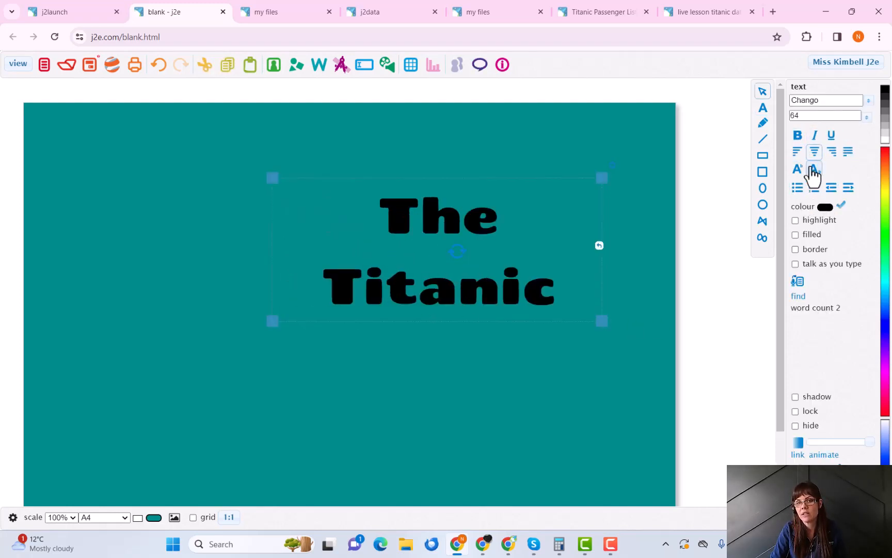
click(794, 233)
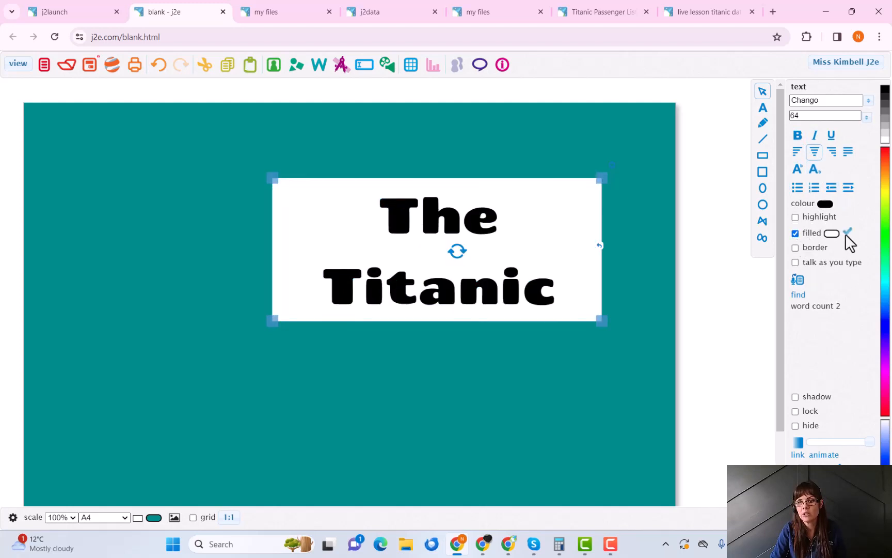
click(796, 246)
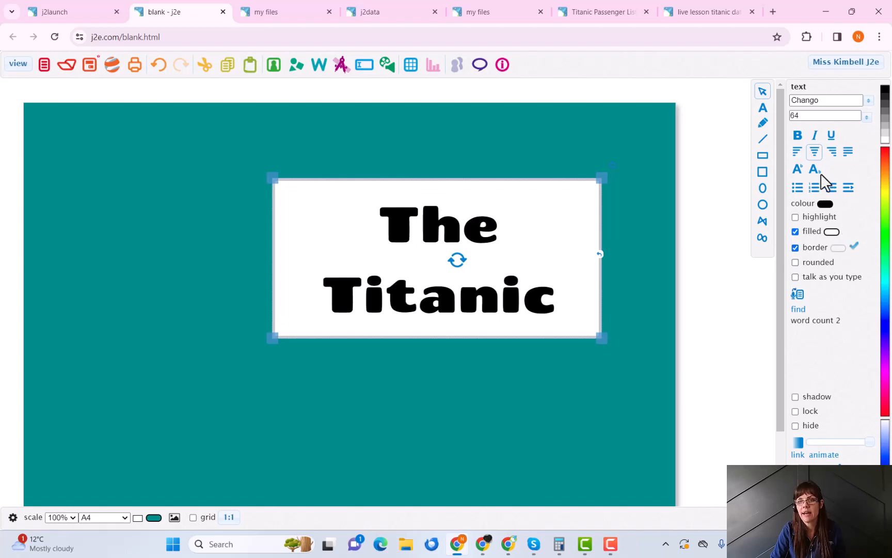
- Try bold and underline on the title, and set it in centred italics
click(799, 135)
click(832, 136)
click(831, 136)
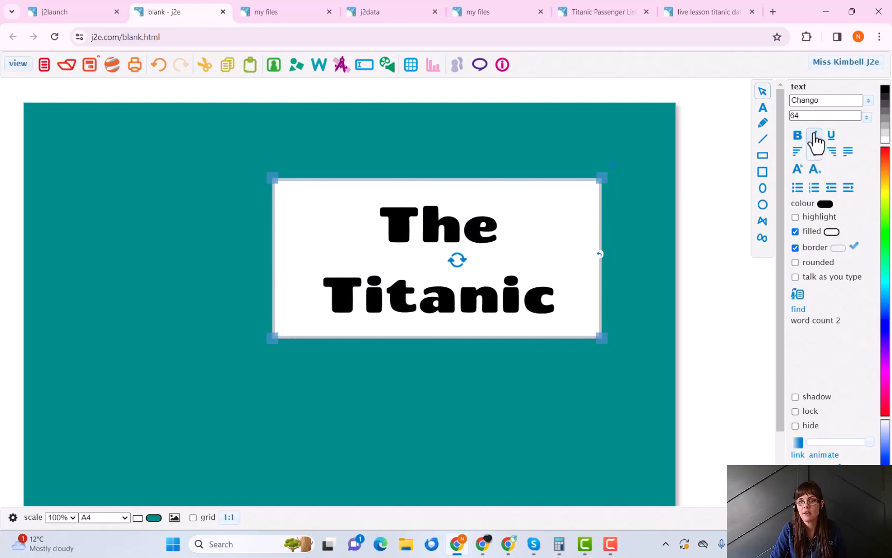
click(814, 136)
click(814, 152)
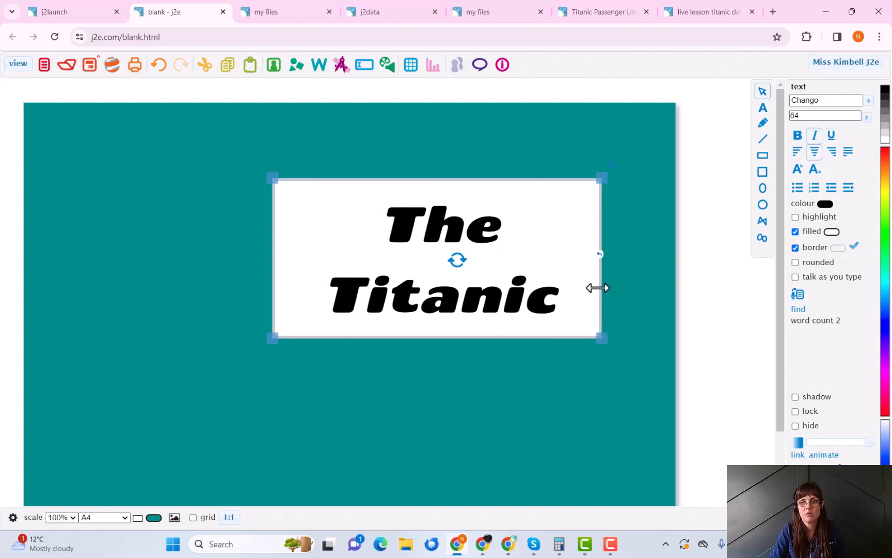
- Narrow and shrink the title box to about font size 56 and move it to the middle of the page
drag(592, 287, 544, 293)
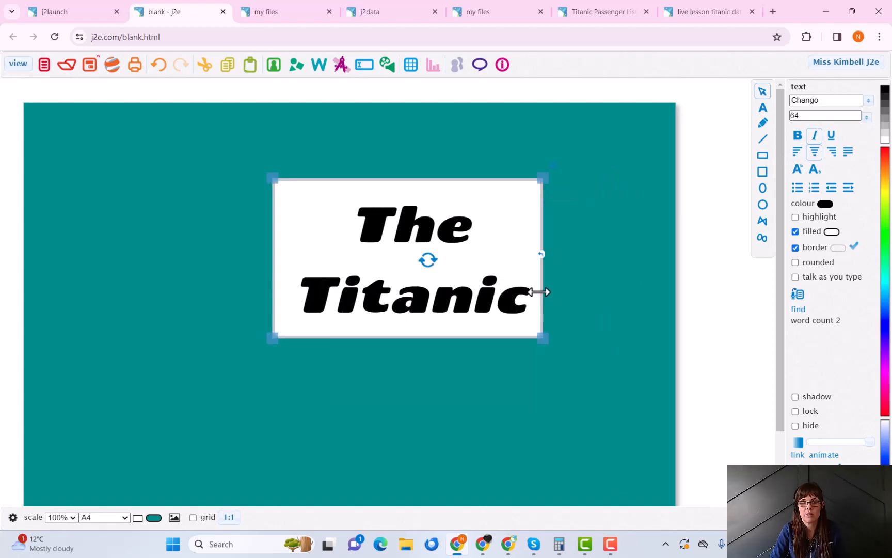
drag(550, 336, 510, 315)
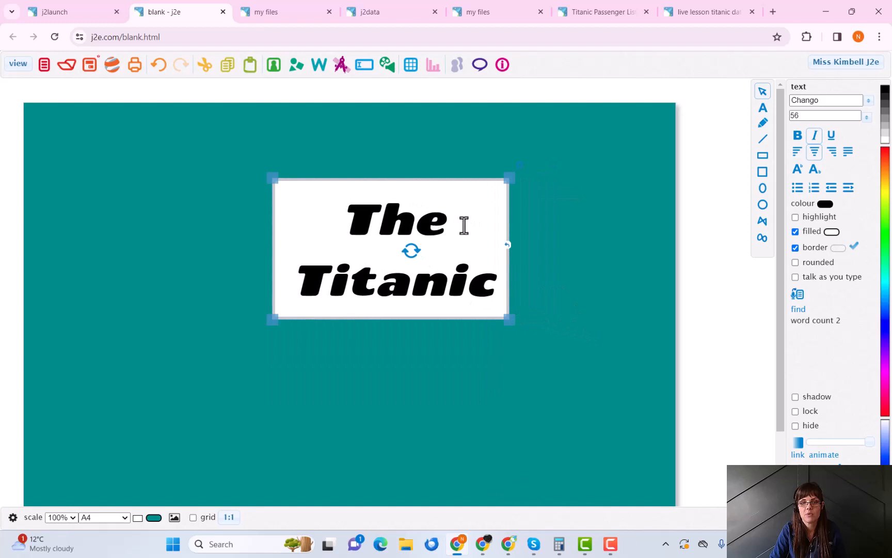
drag(462, 225, 408, 305)
click(518, 279)
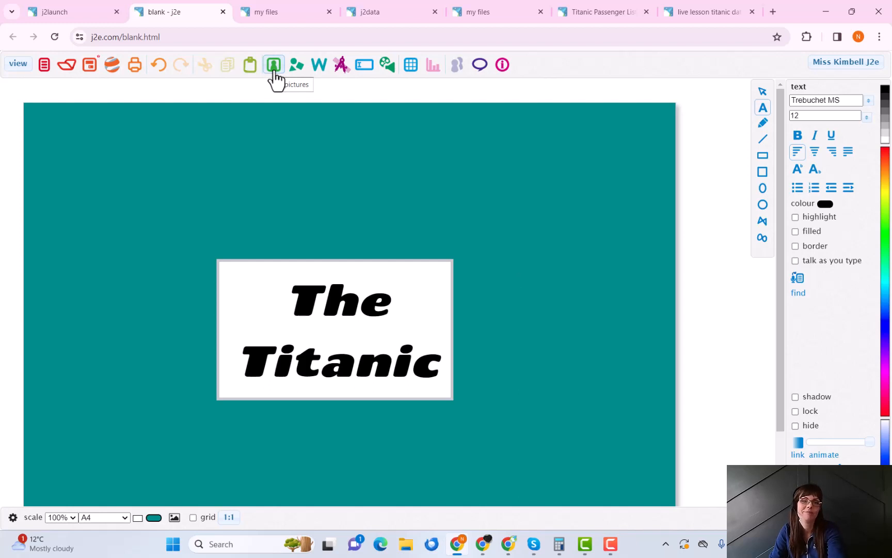
scroll(274, 72, up, 5)
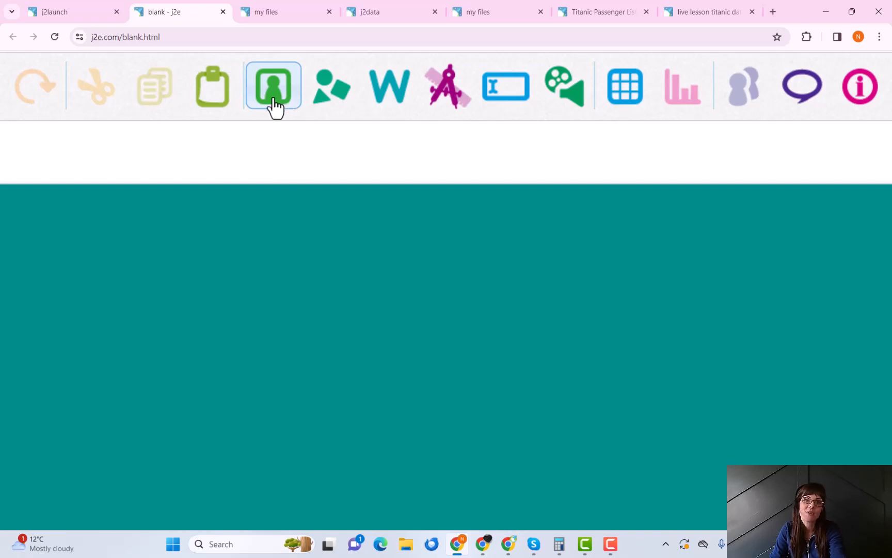
- Place the two saved Titanic bar charts from my pictures on the page, one above the other beside the title
scroll(258, 101, down, 5)
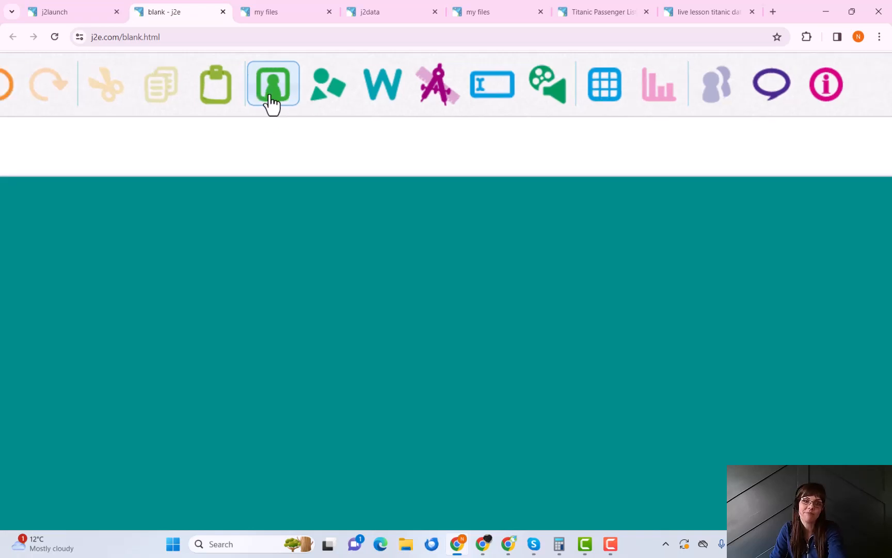
click(276, 67)
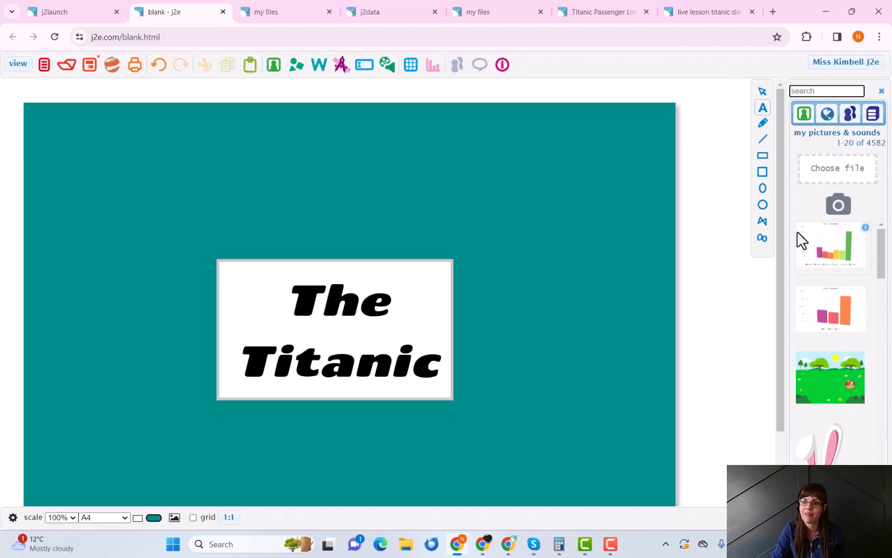
drag(802, 240, 589, 237)
drag(826, 313, 528, 302)
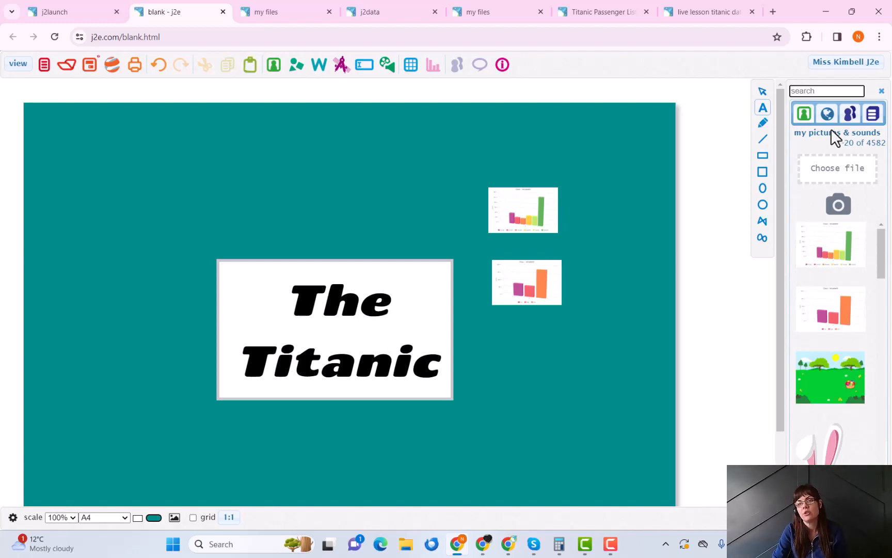
- Search the web pictures for "titanic" and place the blue picture of the ship at sea below the charts
click(826, 115)
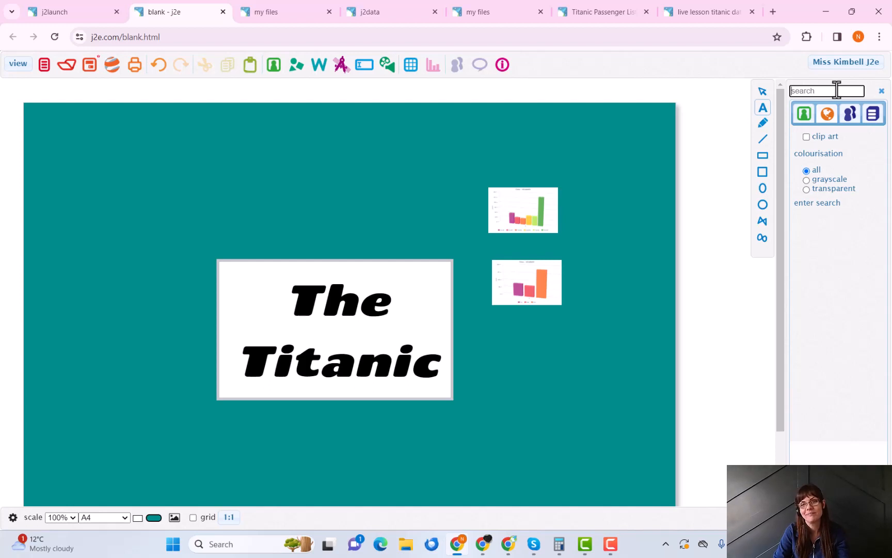
text(titanic)
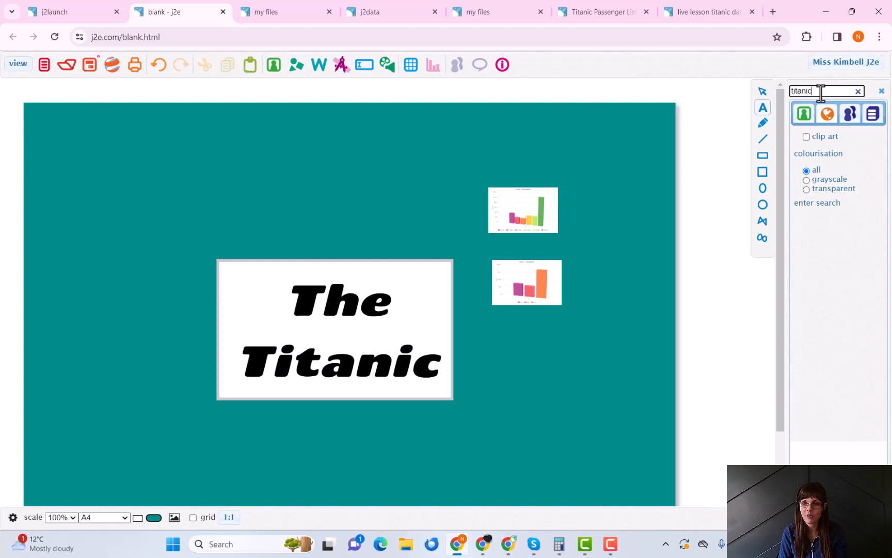
key(Return)
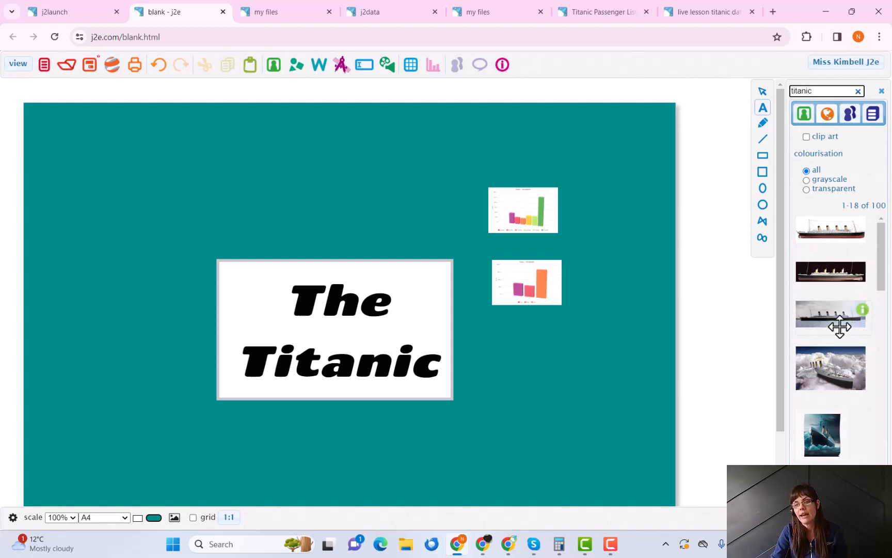
drag(883, 279, 866, 329)
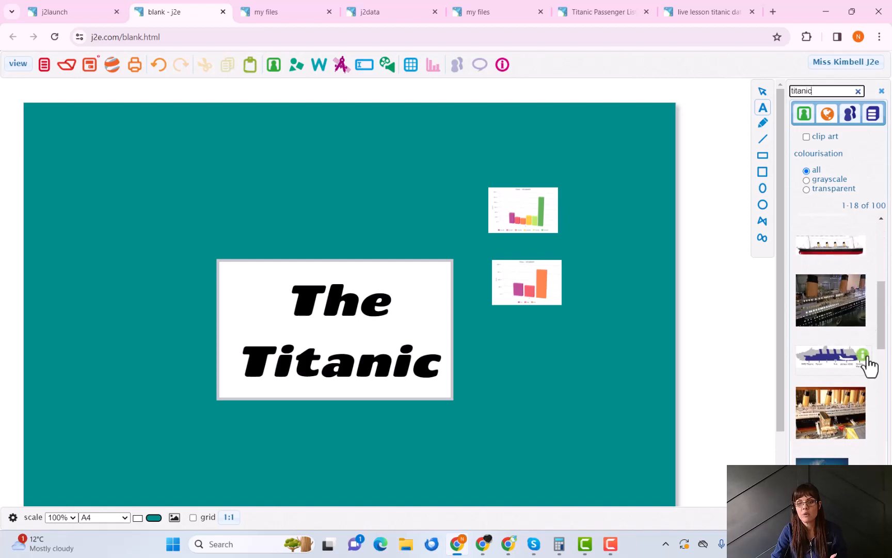
drag(829, 459, 534, 408)
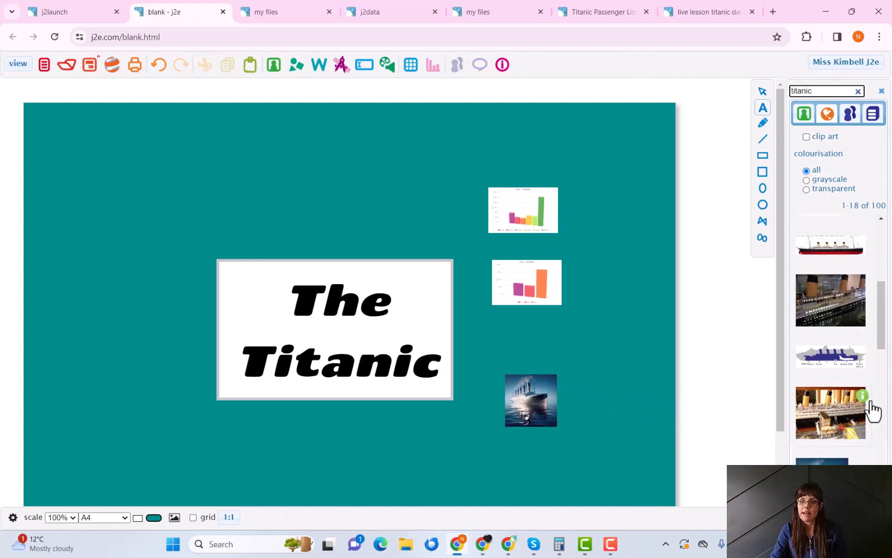
- Try to add the dark close-up ship photo, and place the picture of the lit ship at dusk near the page's right edge
drag(832, 311, 641, 298)
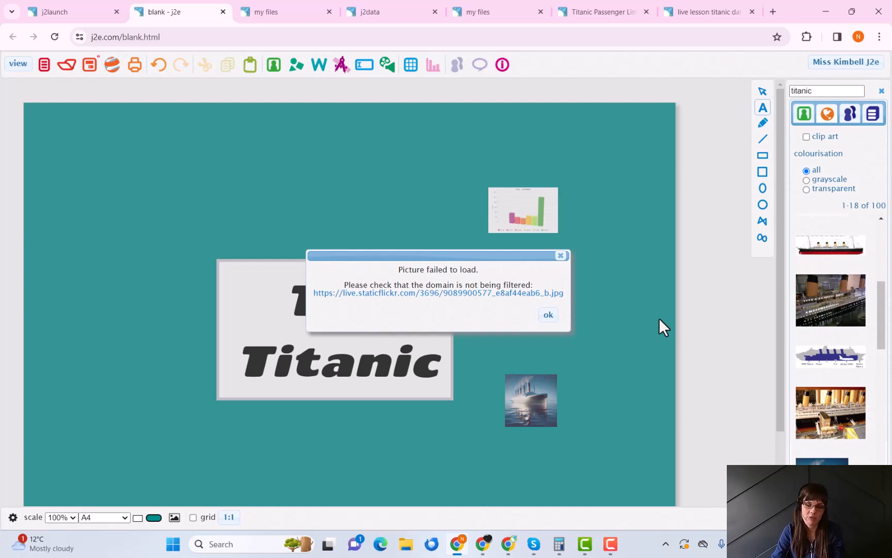
click(550, 316)
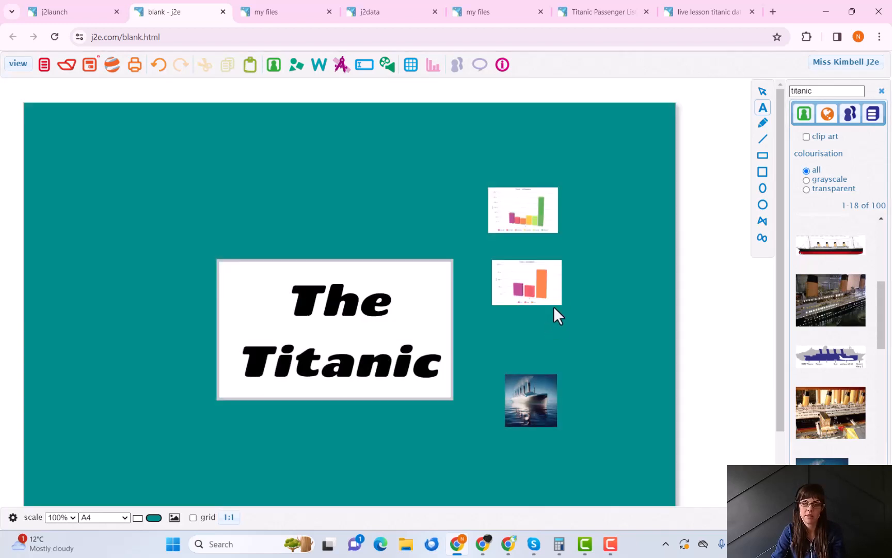
mouse_move(866, 303)
drag(882, 315, 881, 379)
drag(806, 408, 640, 346)
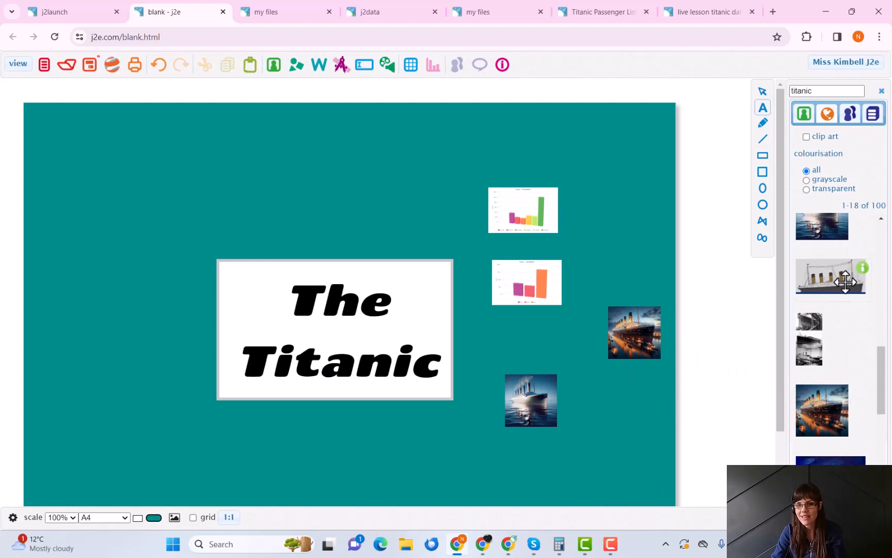
- Add the grey ship picture to the page's upper-left area and the black-and-white photo strip beside the title's left edge
drag(831, 276, 35, 162)
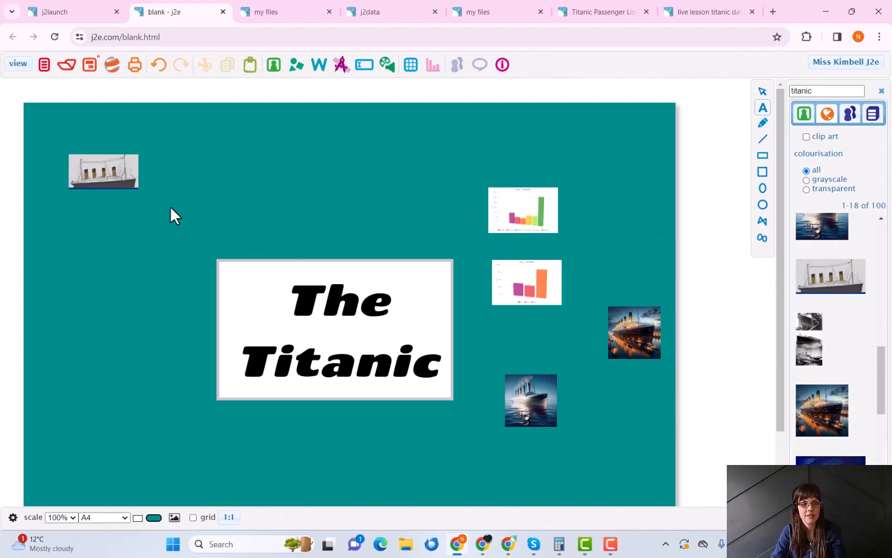
drag(881, 373, 882, 390)
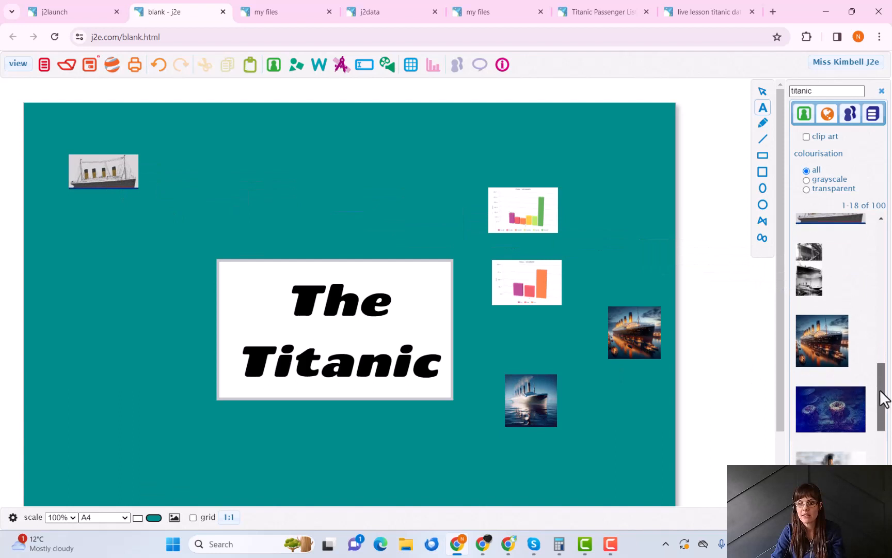
drag(809, 286, 114, 327)
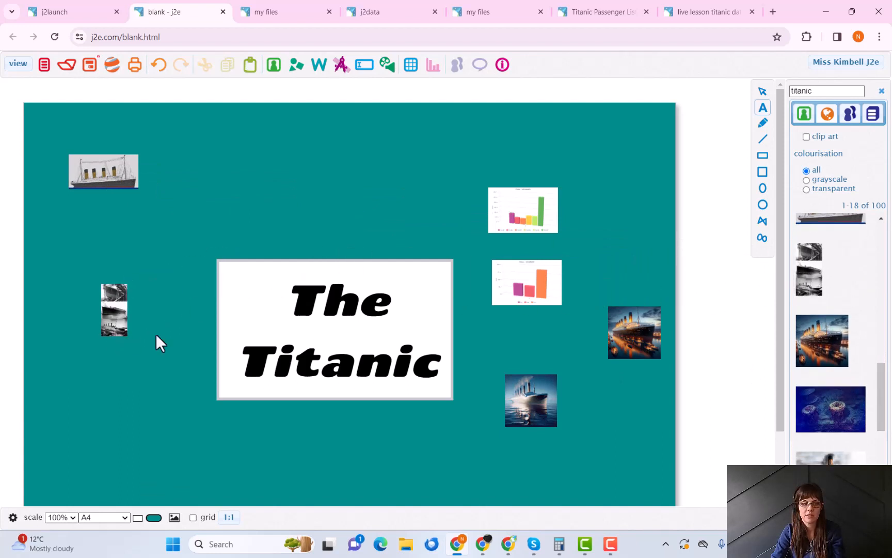
- Restrict the picture search to clip art and search for "buoy"
drag(878, 389, 875, 443)
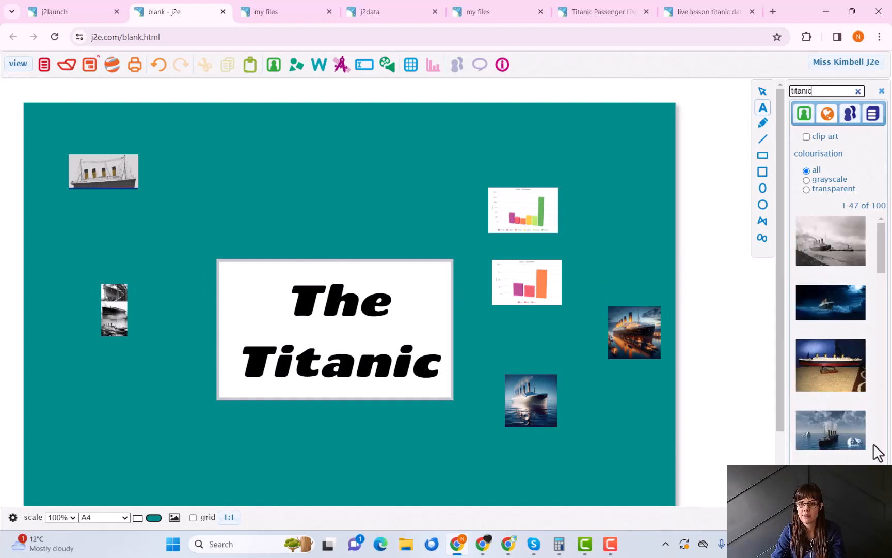
drag(884, 279, 874, 307)
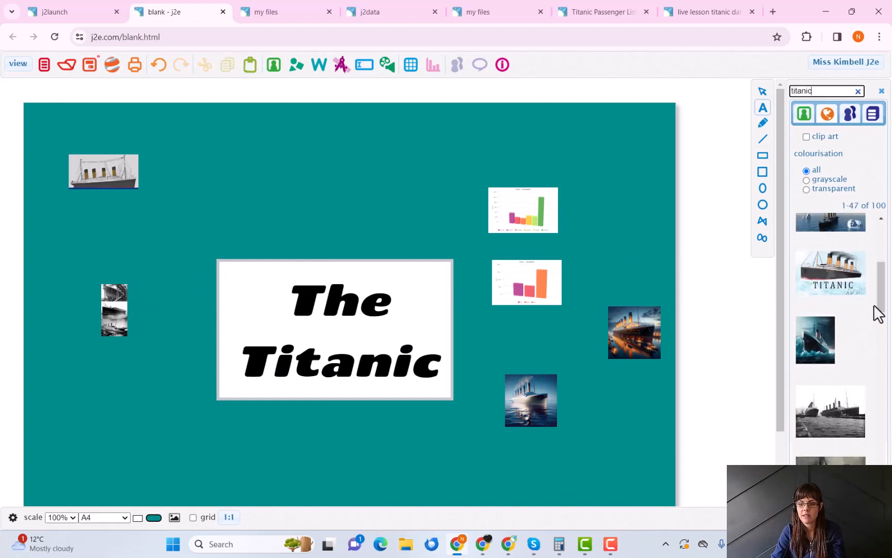
click(806, 137)
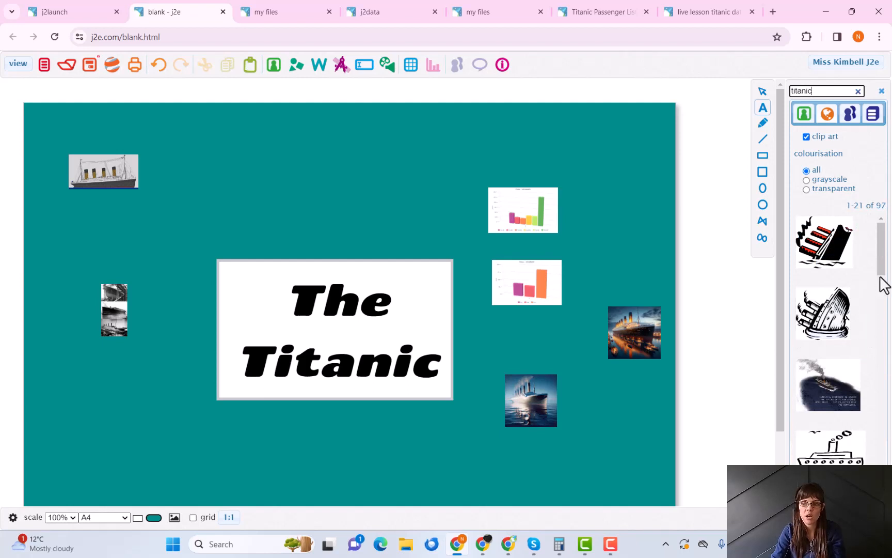
drag(880, 277, 872, 464)
double_click(826, 91)
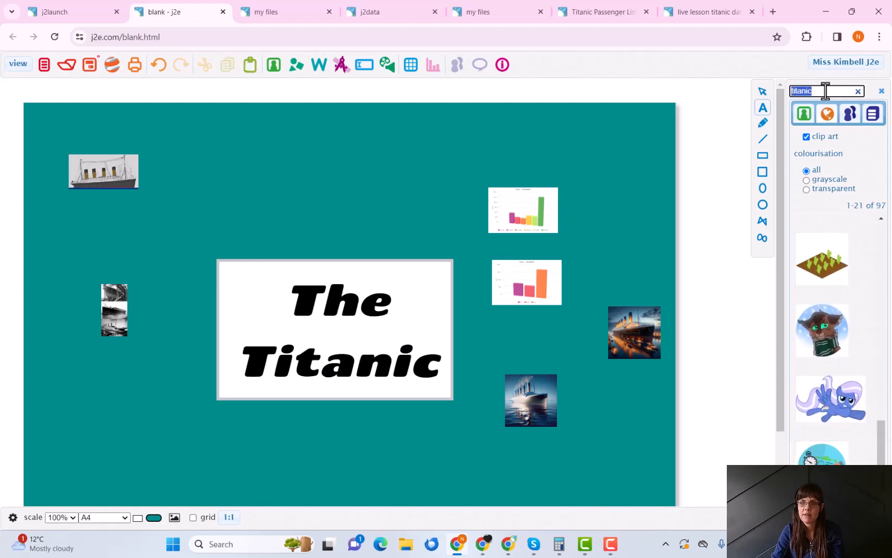
text(bu)
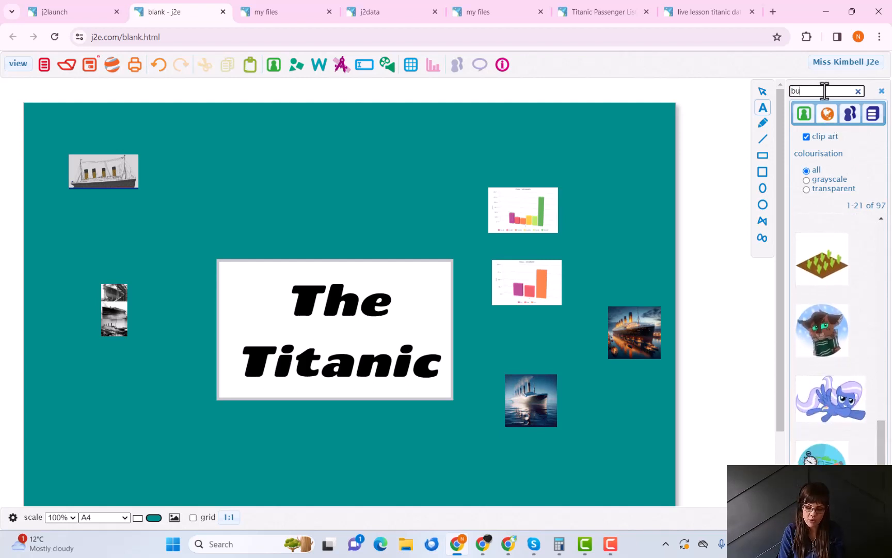
text(oy)
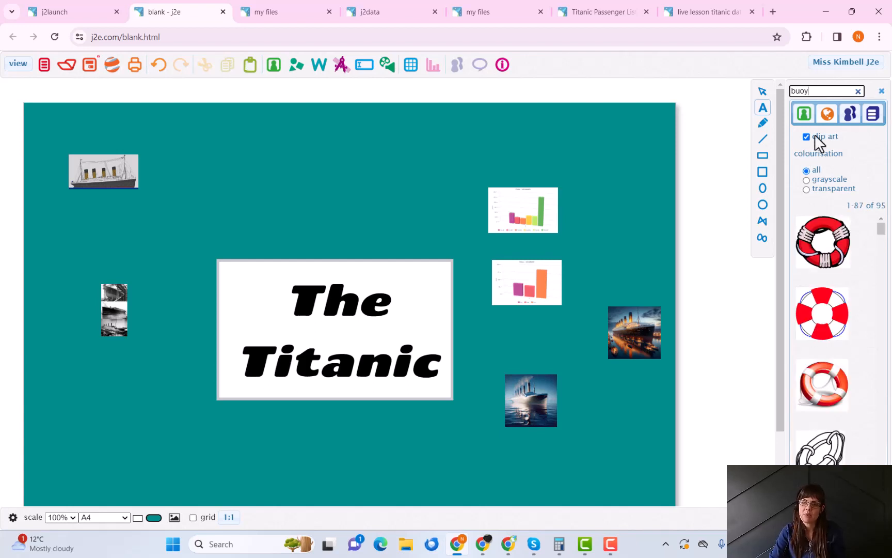
- Try the first life ring clip art, and add a plain red-and-white life ring above the title box
drag(823, 256, 354, 235)
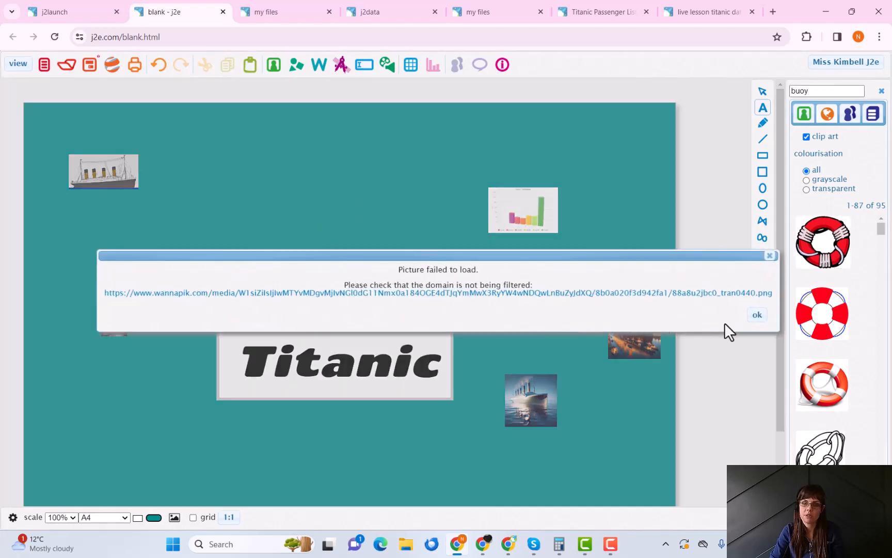
click(757, 315)
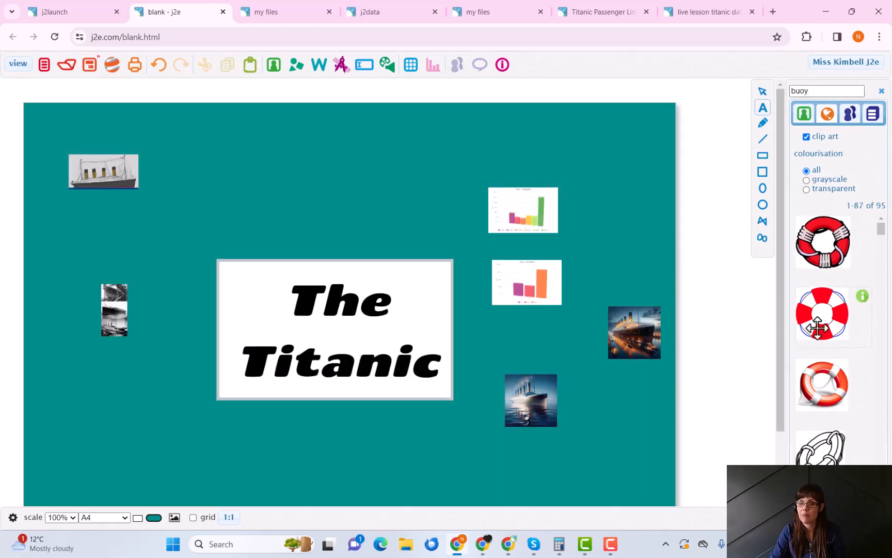
scroll(837, 290, down, 2)
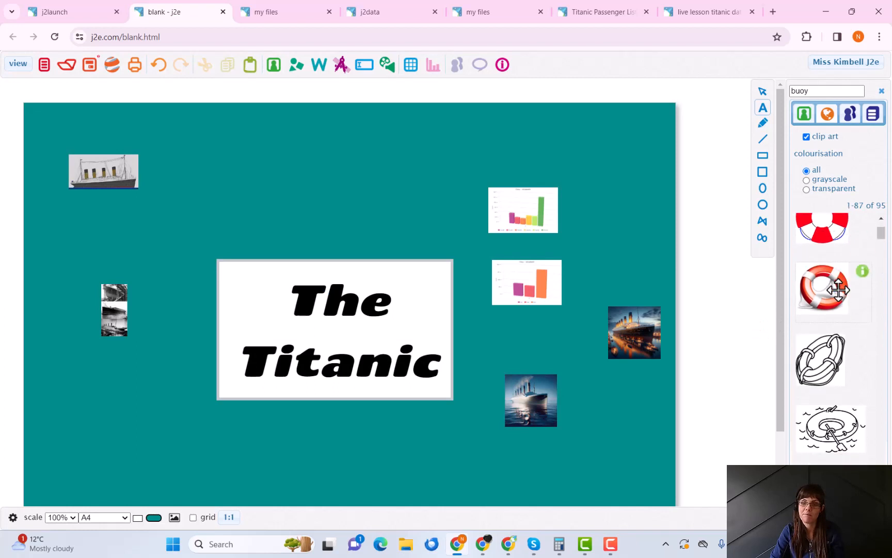
scroll(837, 290, down, 2)
scroll(838, 290, down, 10)
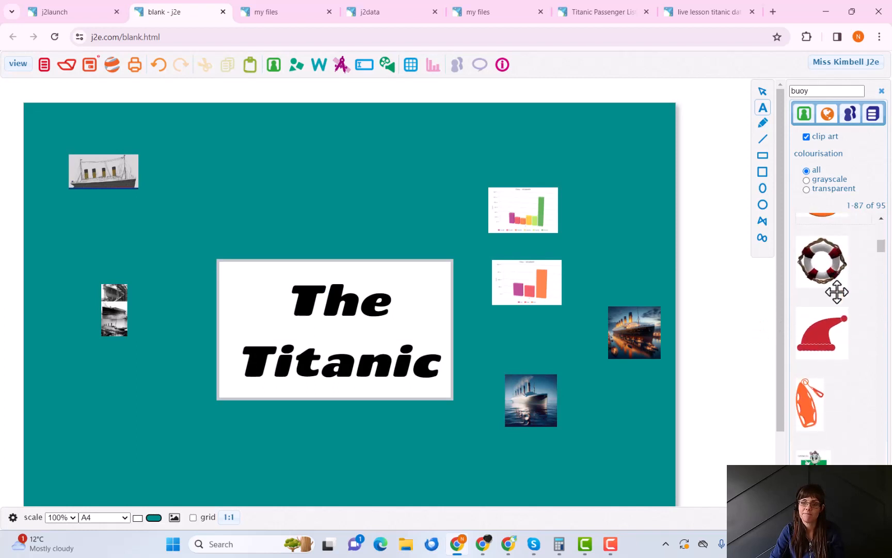
scroll(837, 292, down, 5)
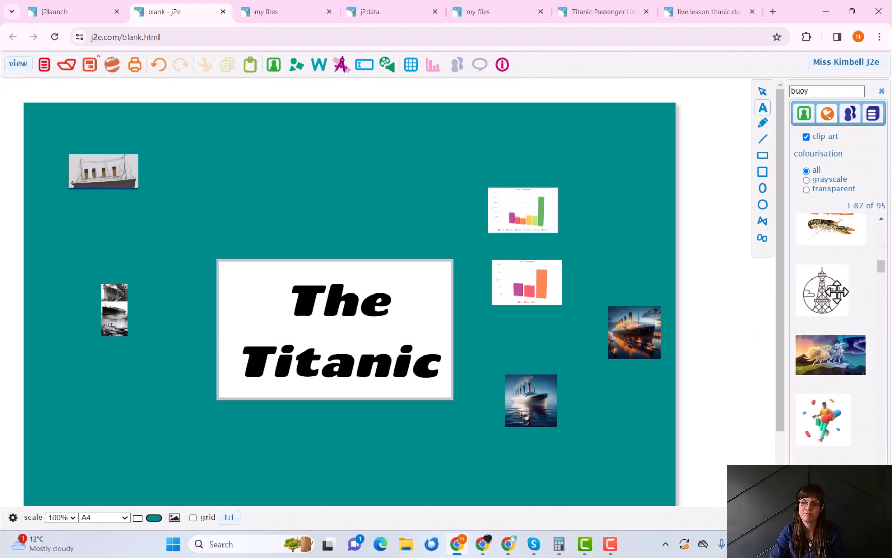
scroll(836, 293, down, 10)
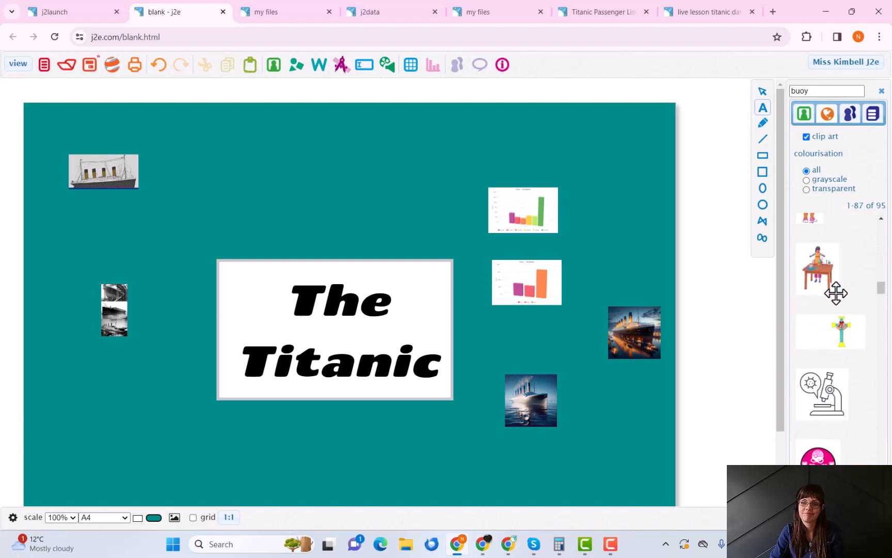
scroll(836, 296, down, 6)
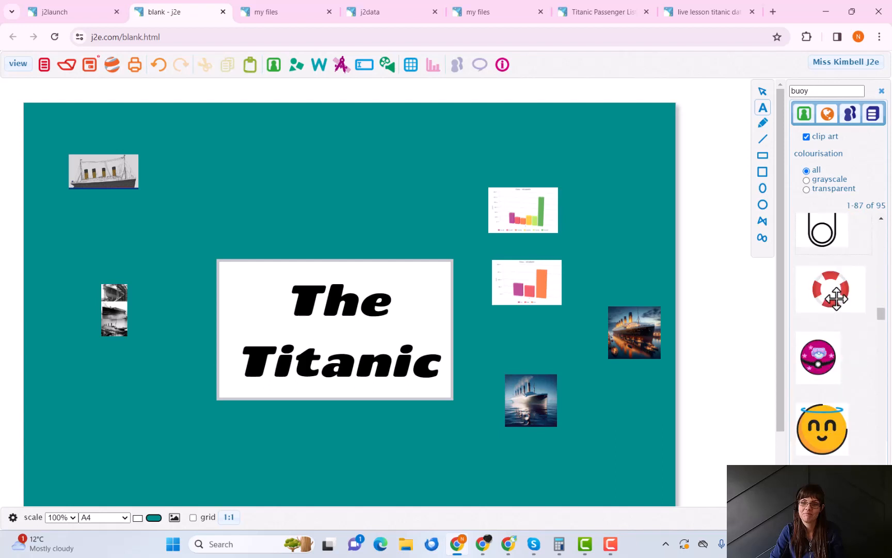
scroll(839, 307, up, 2)
drag(838, 307, 371, 233)
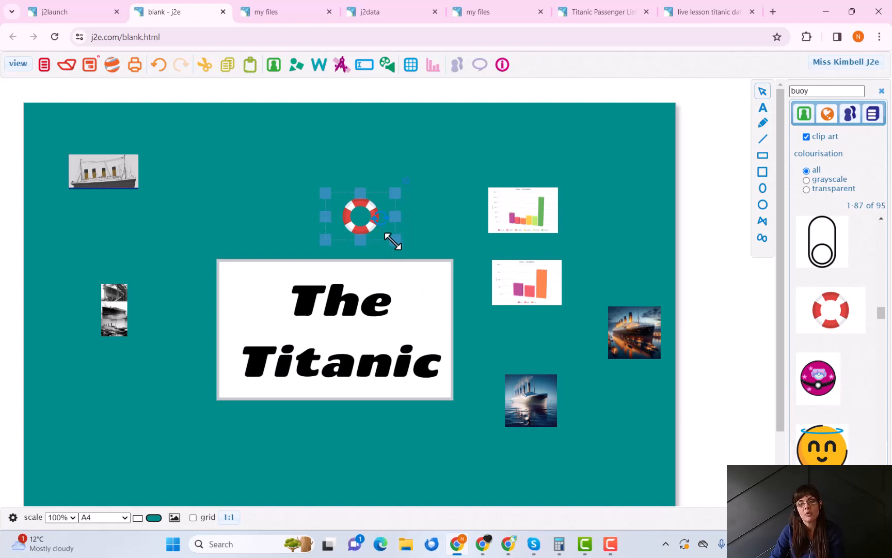
- Enlarge the life ring to about twice its size and move it over the title box's upper-left corner
click(114, 185)
click(359, 235)
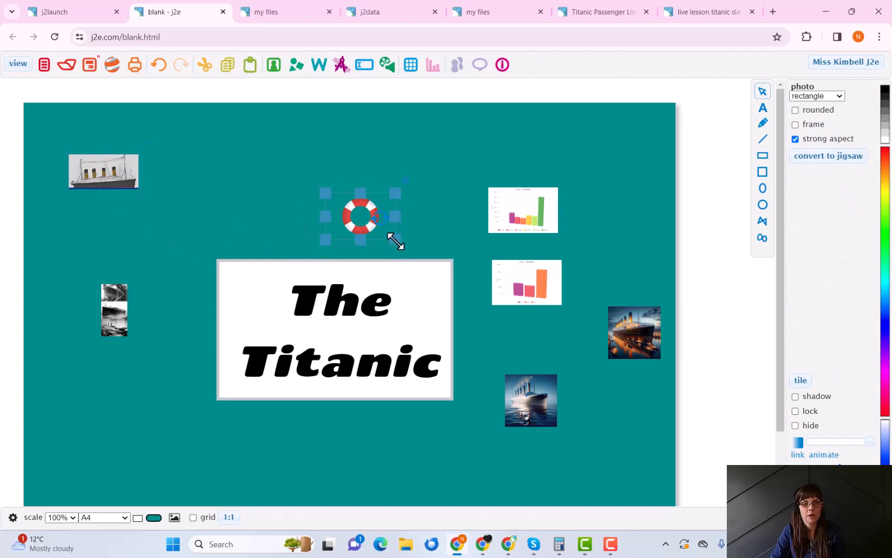
drag(395, 241, 472, 276)
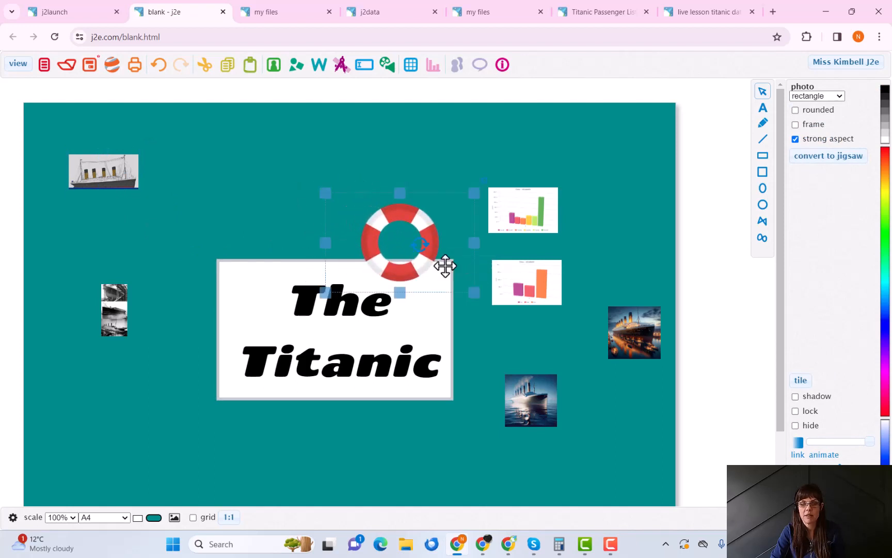
drag(414, 220, 234, 251)
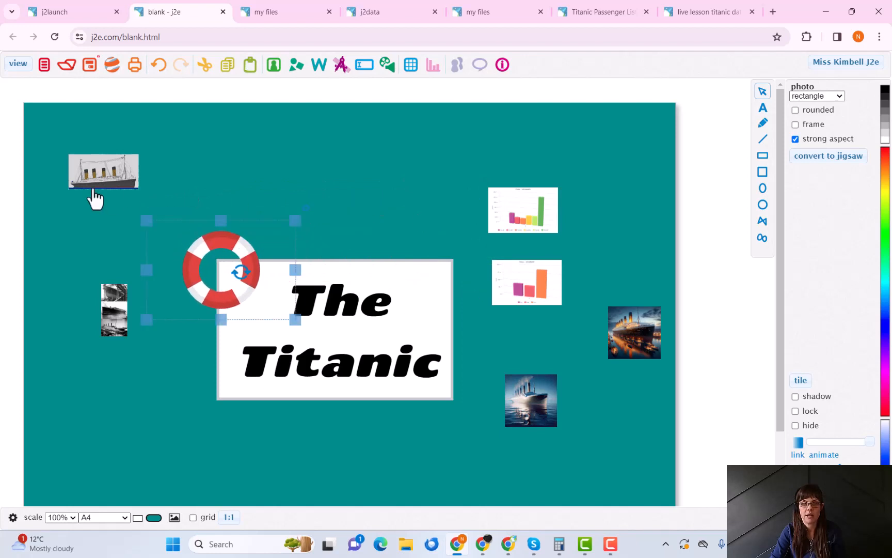